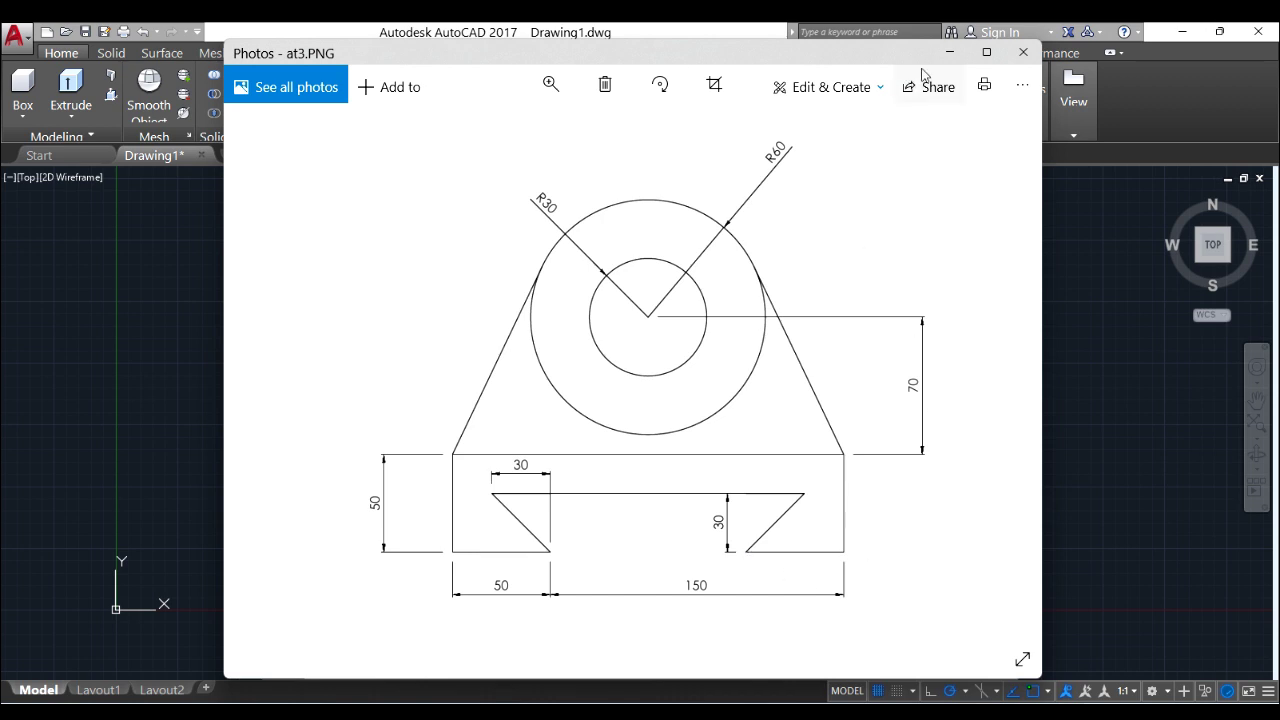
Minimize the at3.PNG reference image in Photos to reveal the empty Drawing1 canvas.
click(950, 51)
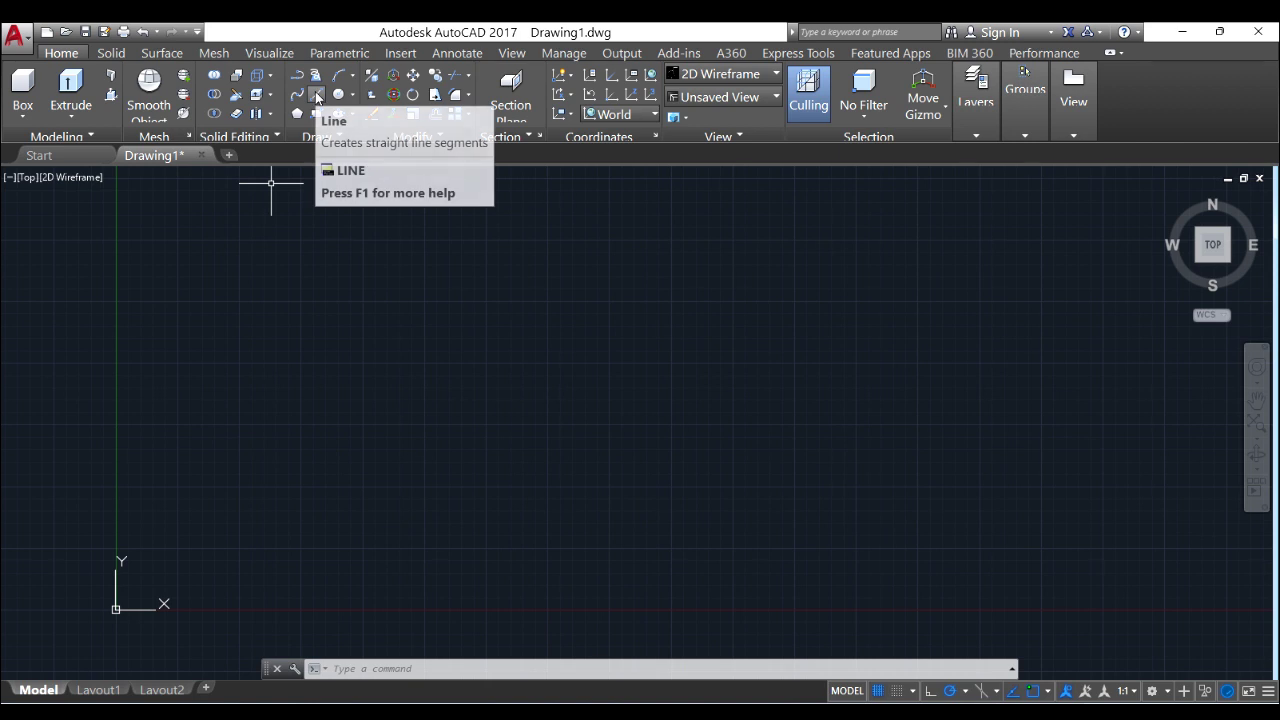
Draw a horizontal line from point 100,100 running 200 units to the right.
click(317, 97)
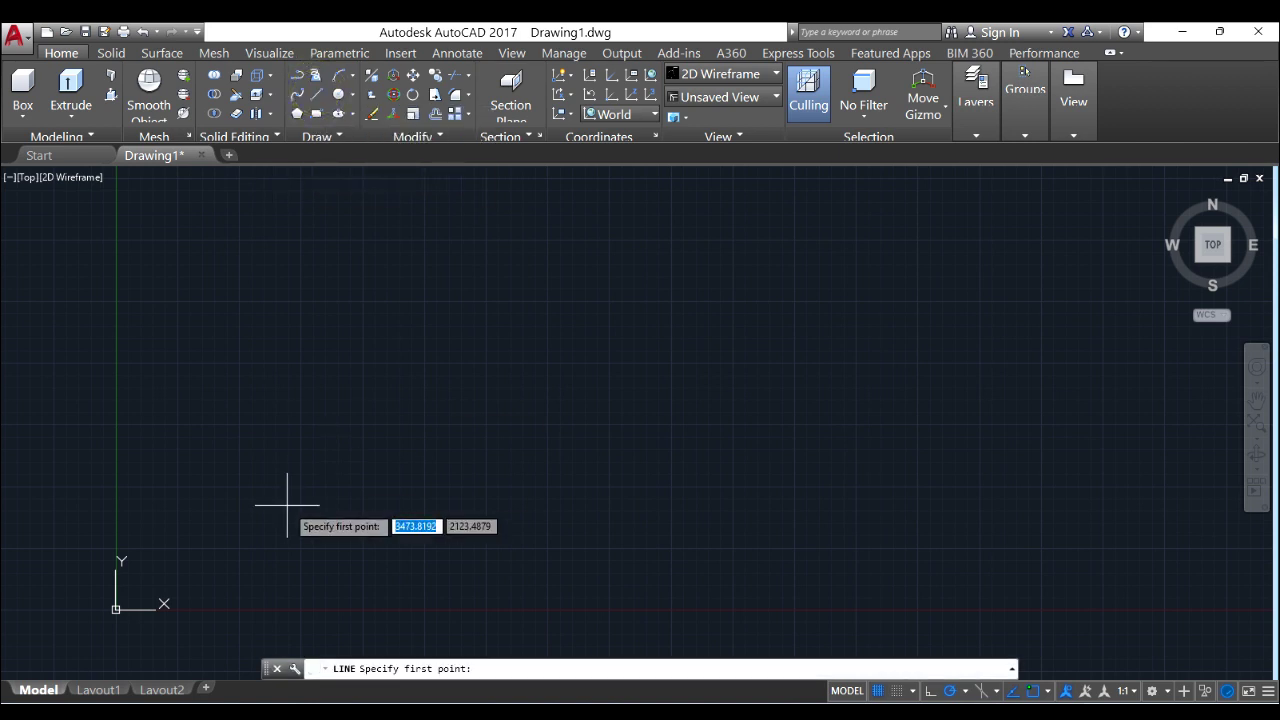
key(BackSpace)
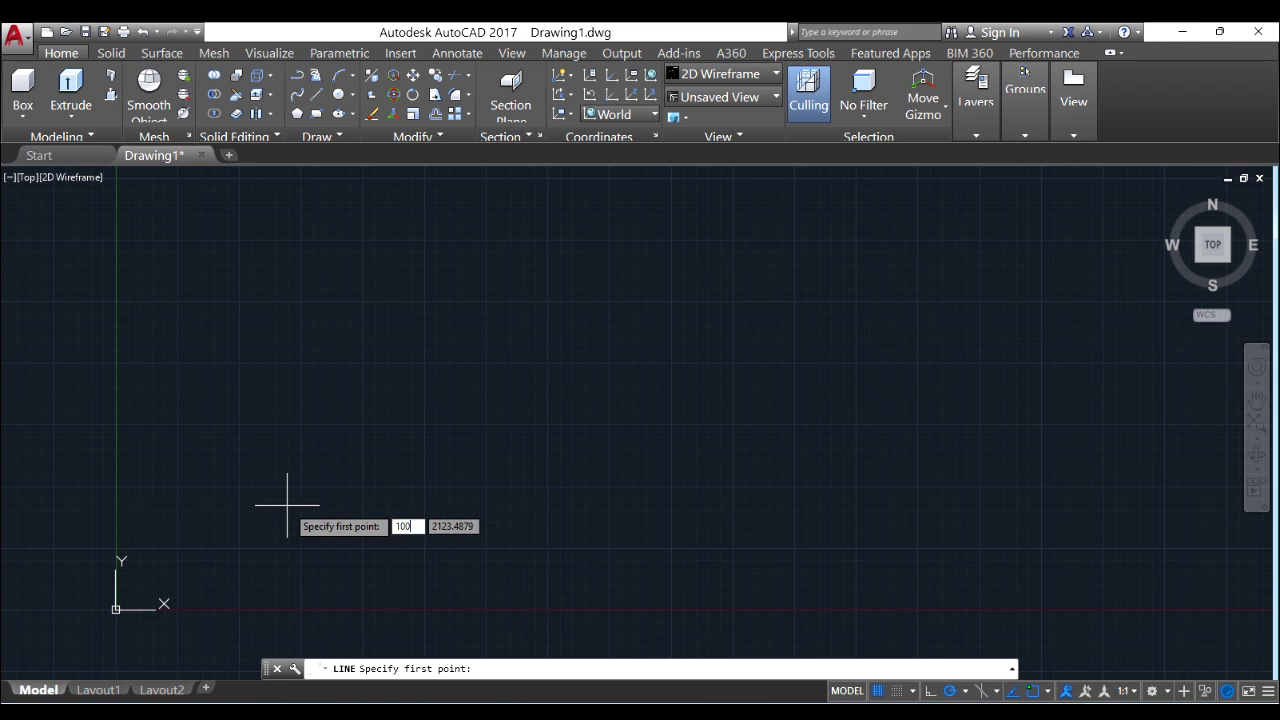
text(100)
key(Tab)
text(100)
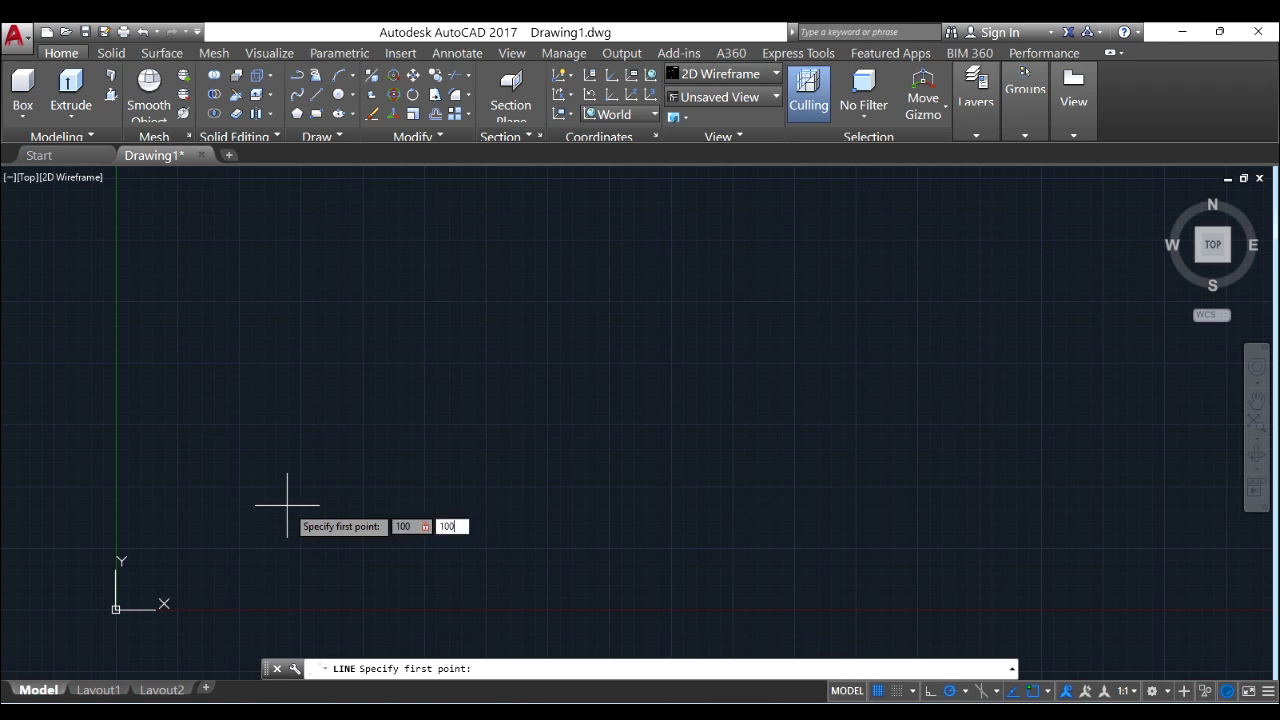
key(Return)
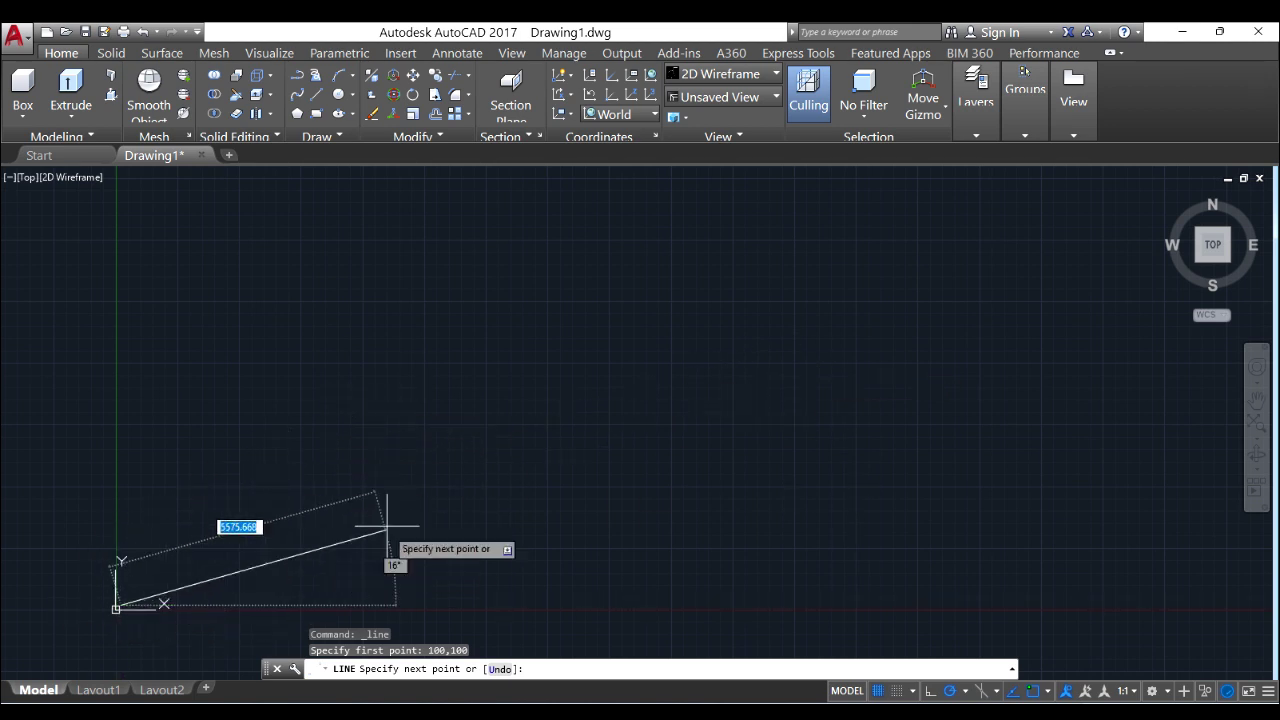
text(2)
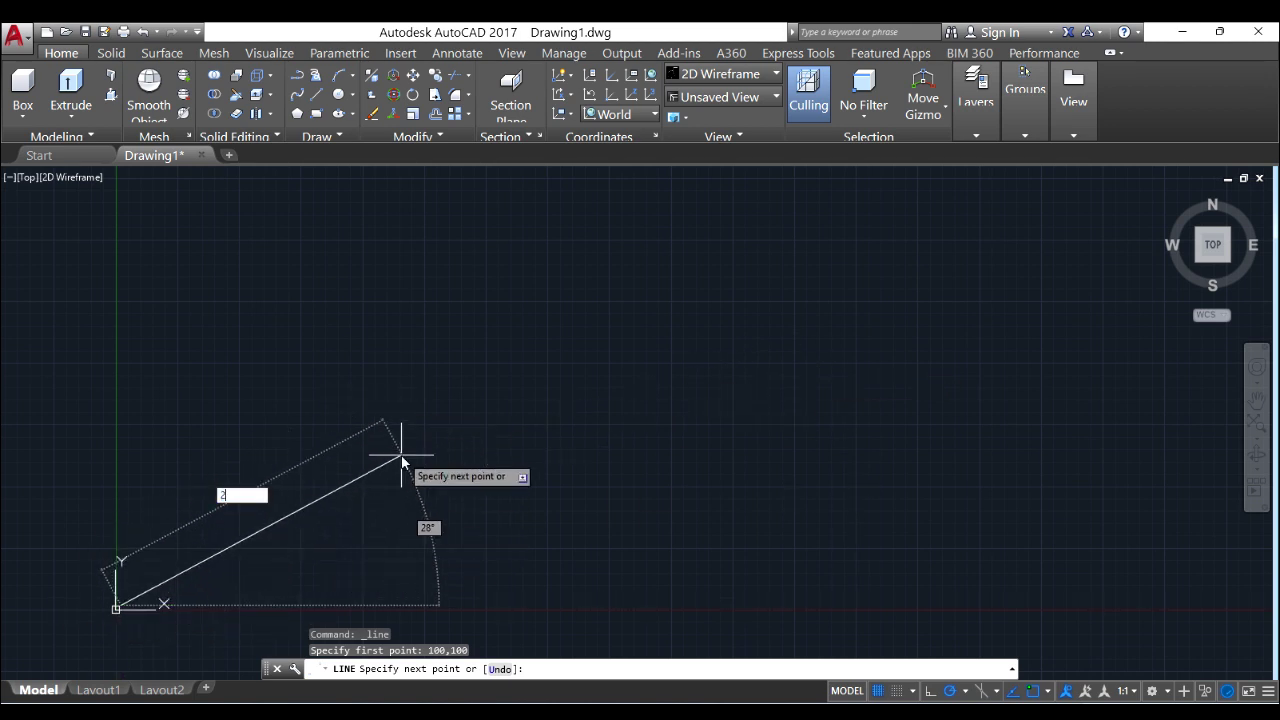
text(00)
key(Tab)
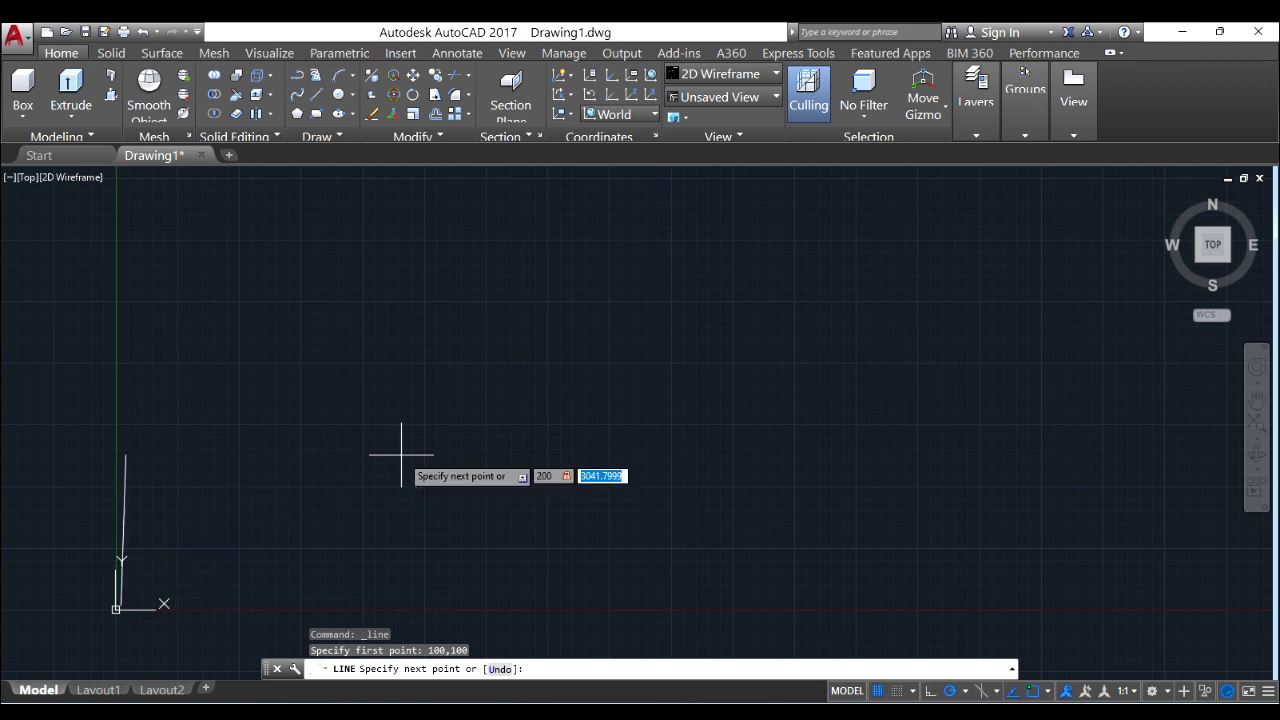
text(0)
key(Return)
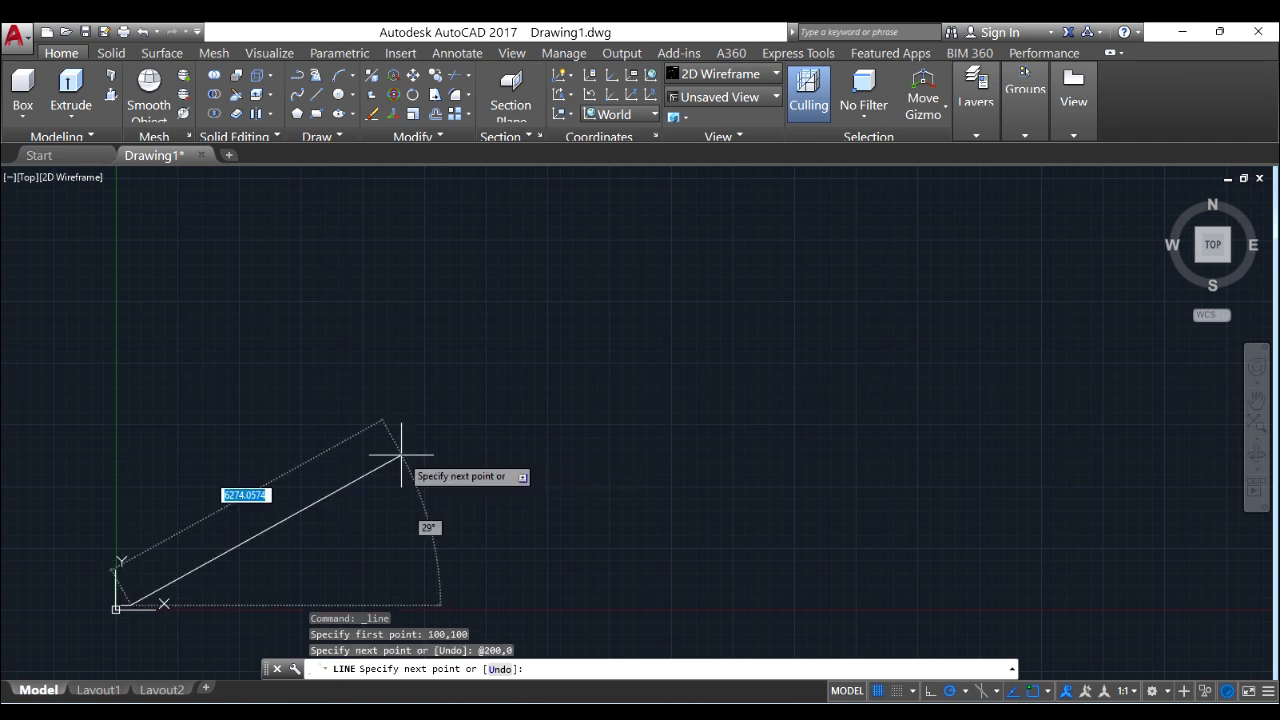
key(Return)
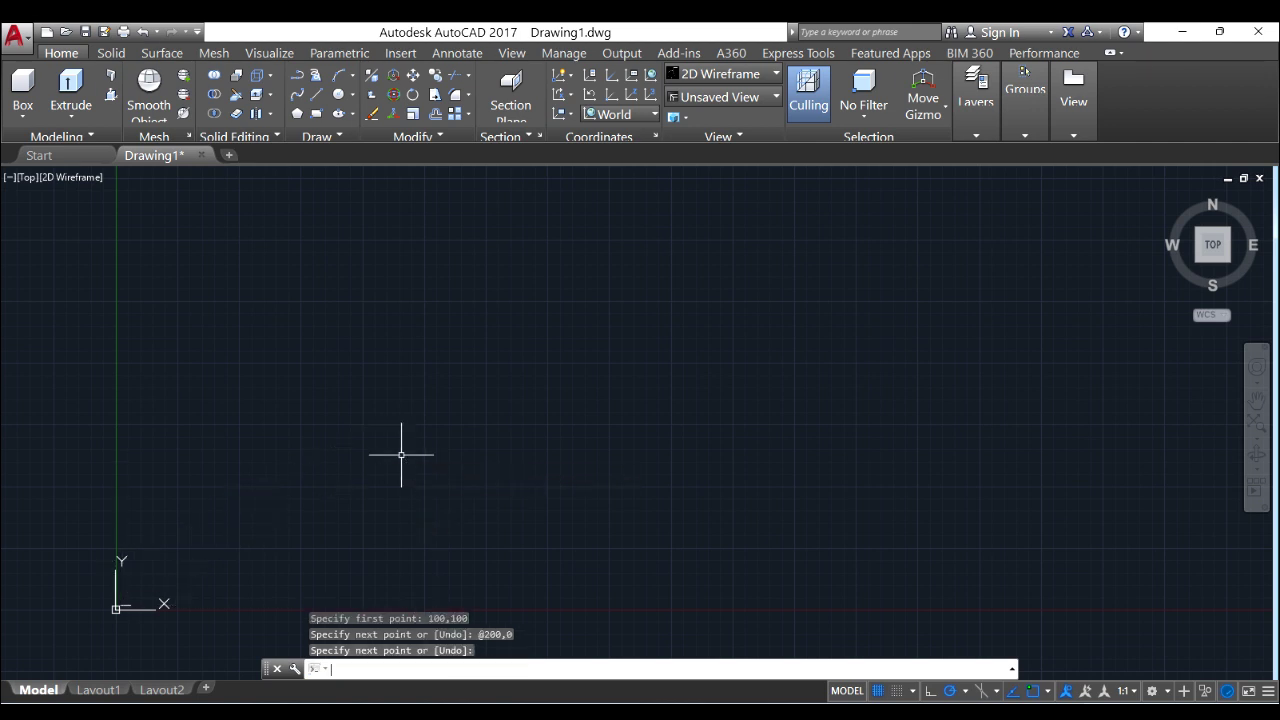
Zoom and pan so the base line sits lower left, then check the at3.PNG reference and hide it.
middle_click(194, 578)
middle_click(194, 578)
scroll(297, 543, down, 5)
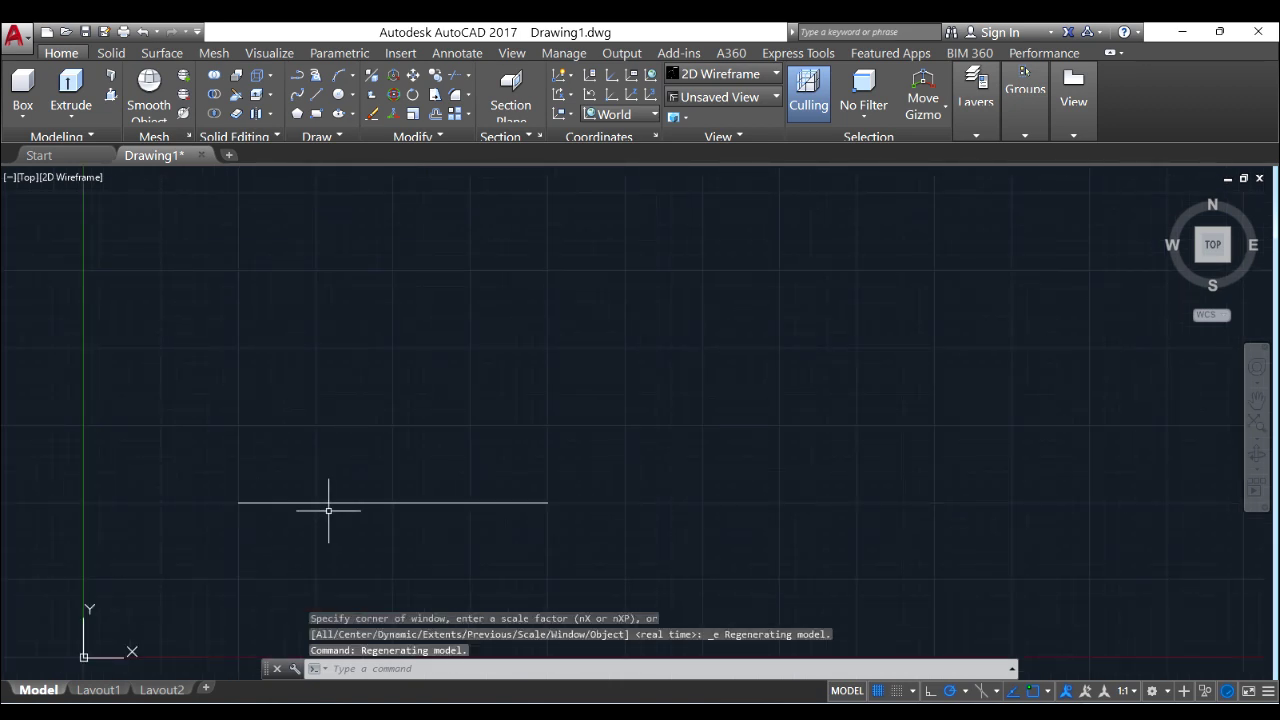
scroll(394, 442, down, 6)
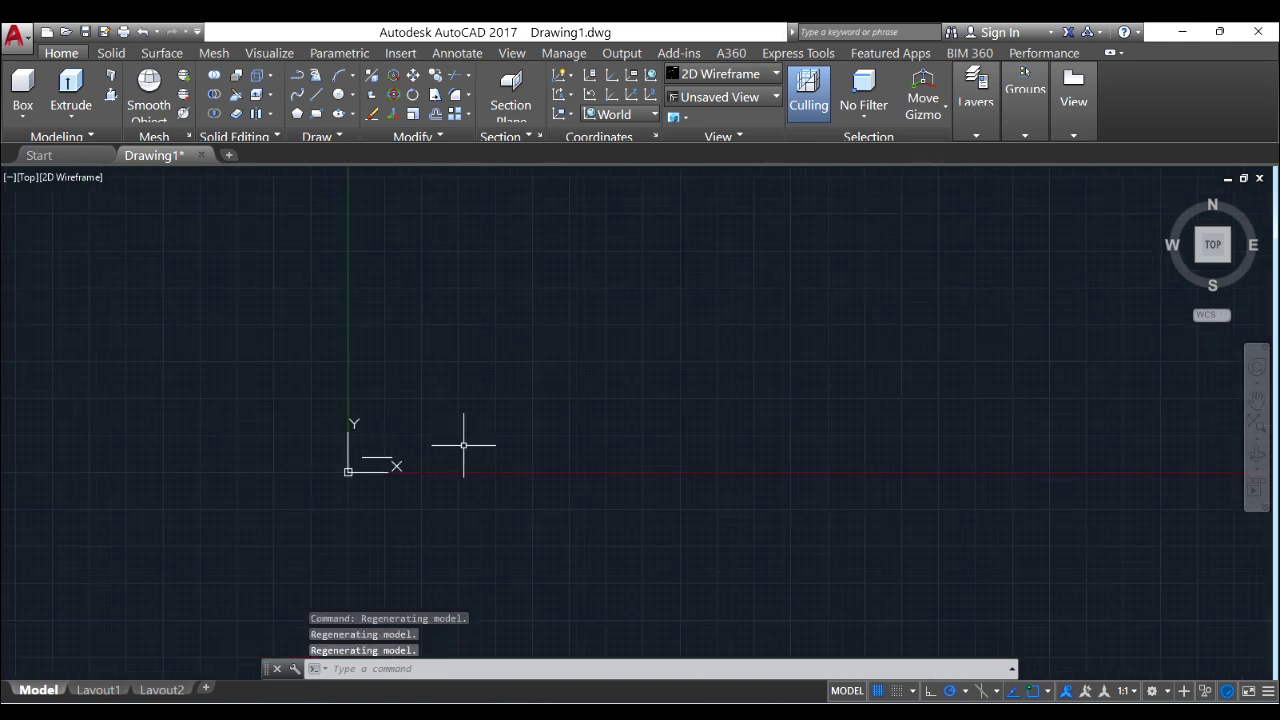
middle_click(491, 394)
middle_click(491, 394)
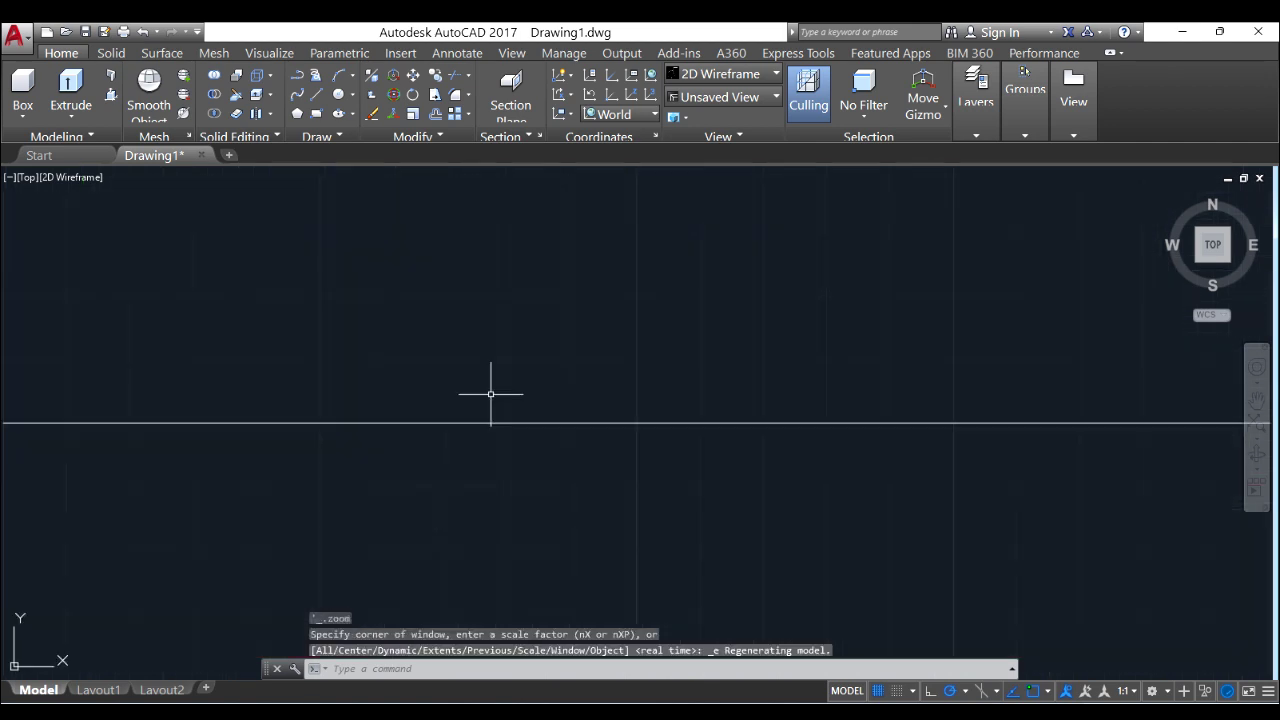
scroll(491, 394, down, 4)
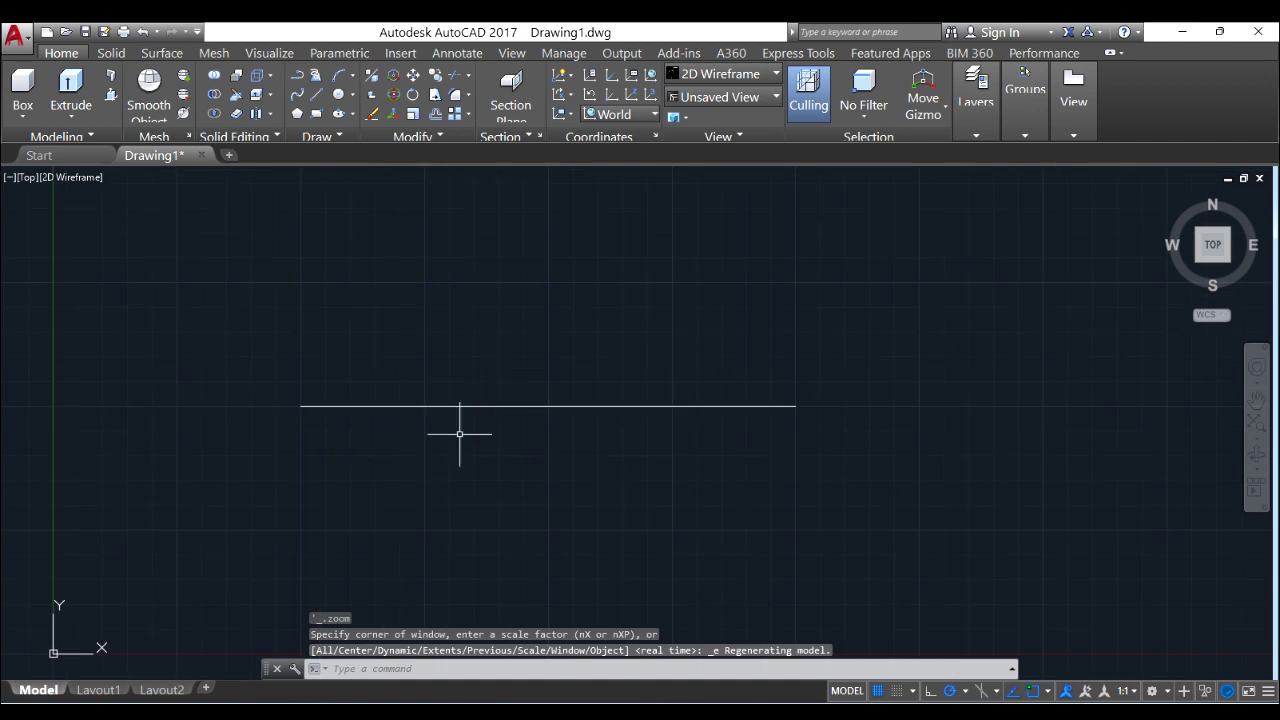
scroll(527, 381, down, 2)
middle_drag(537, 366, 457, 509)
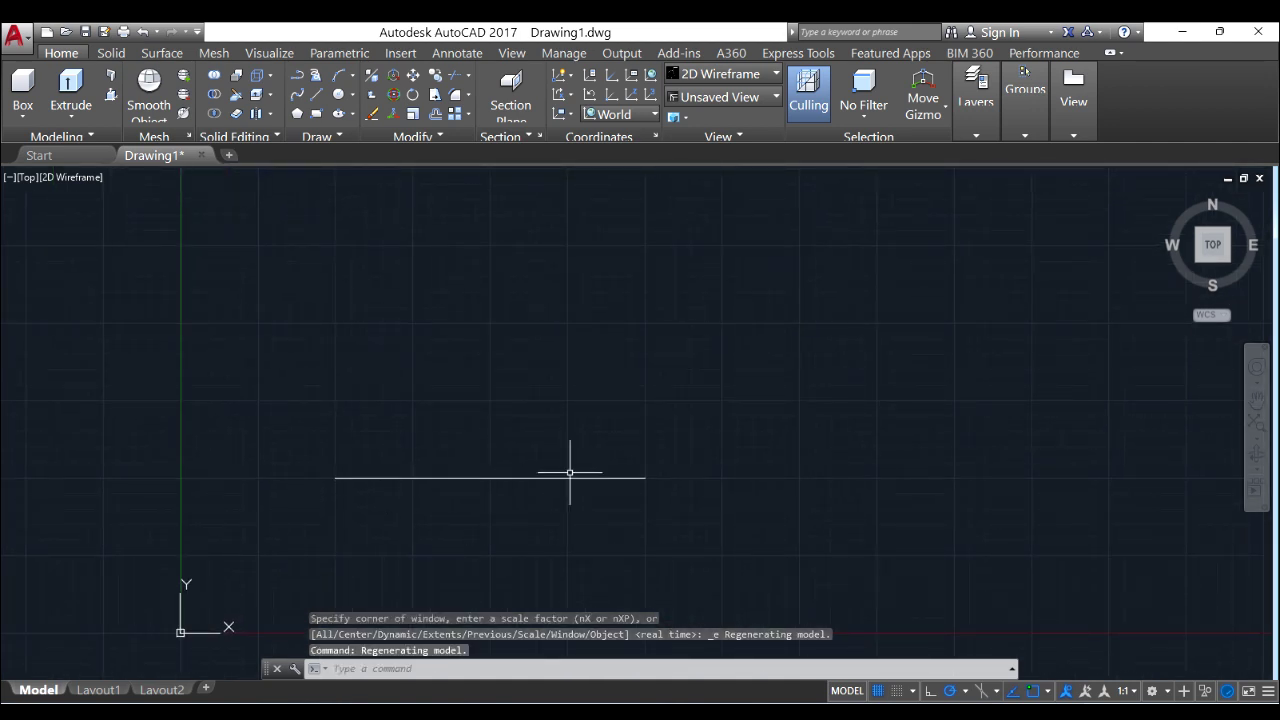
key(alt+Tab)
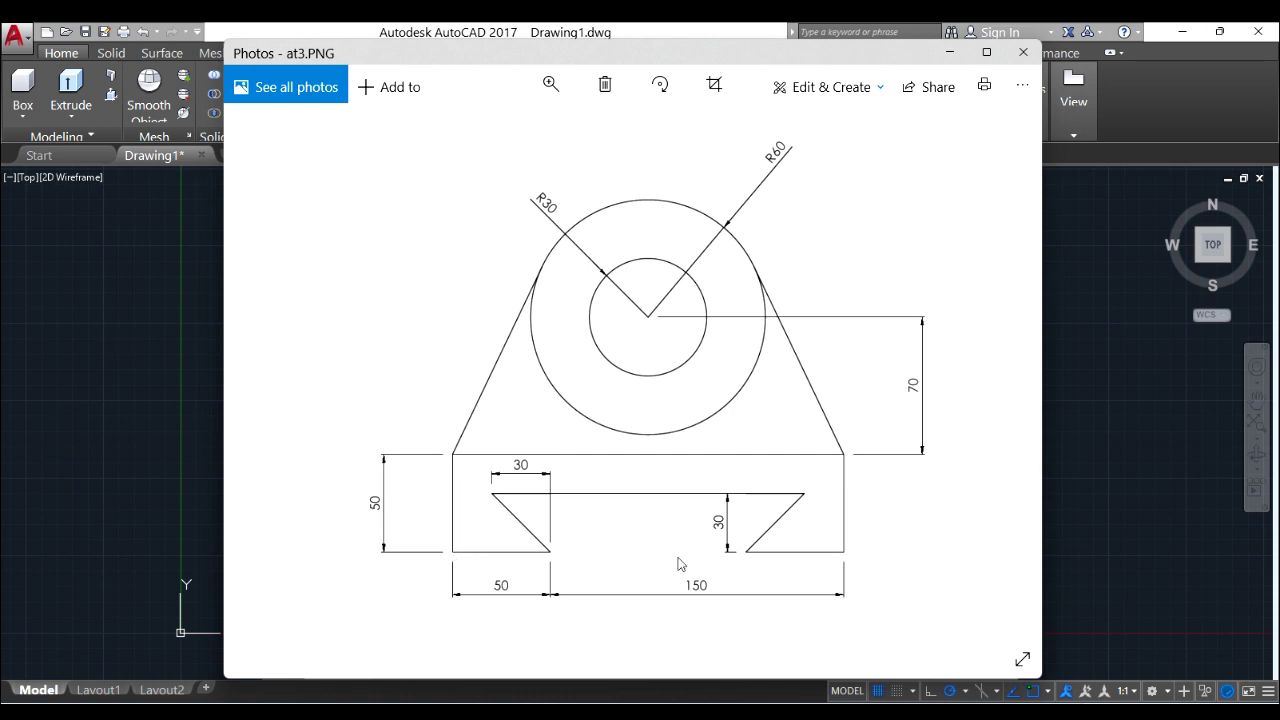
click(950, 52)
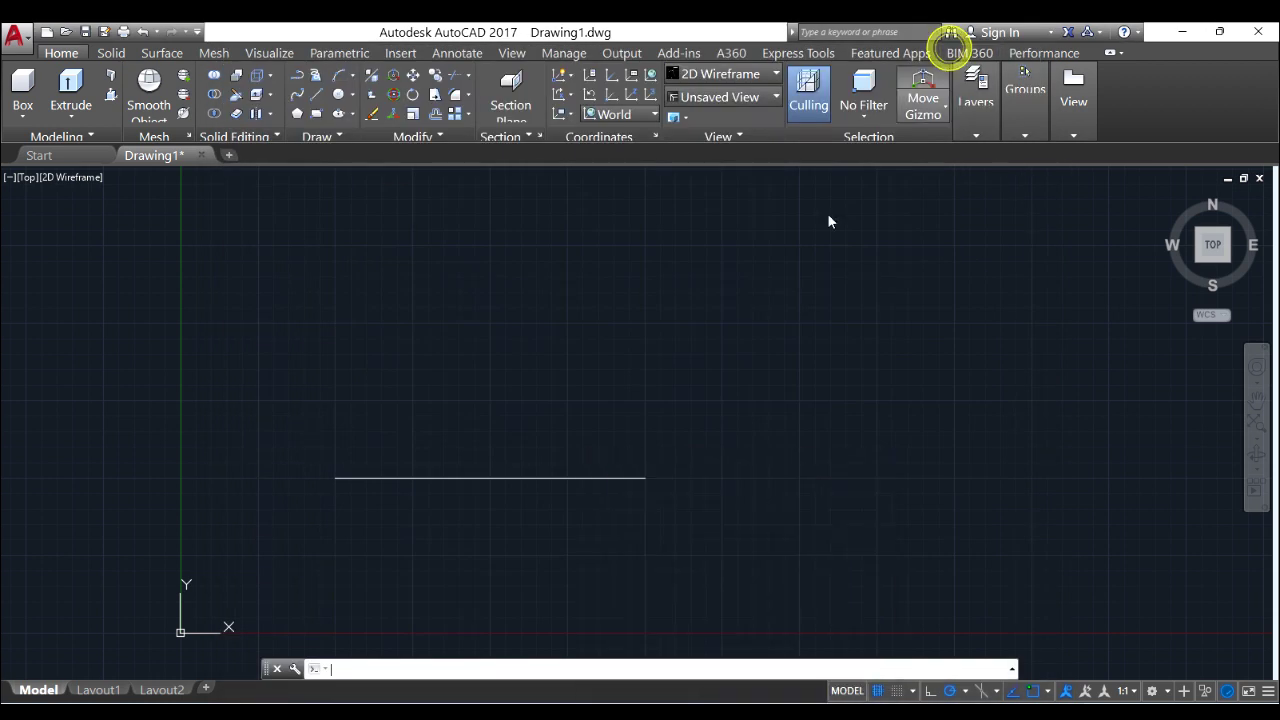
Draw a 50-unit vertical line (@0,50) up from the base line's left end.
click(316, 94)
click(335, 478)
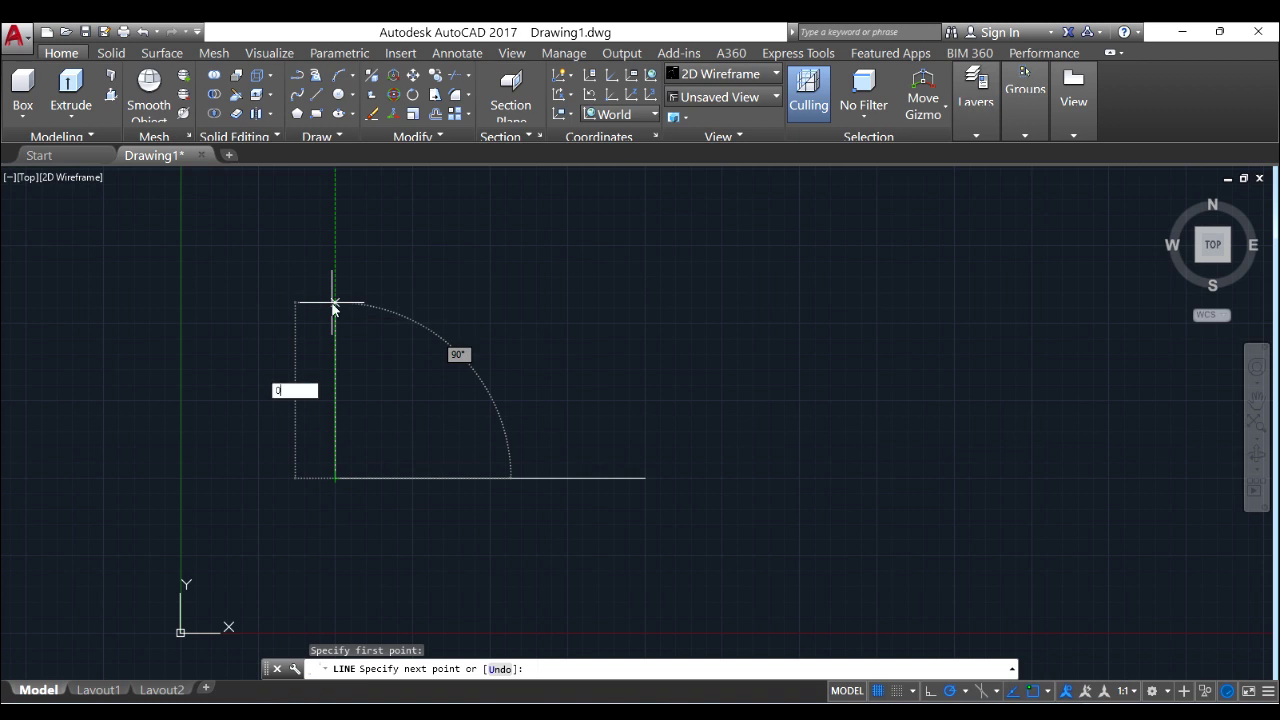
text(0,)
text(50)
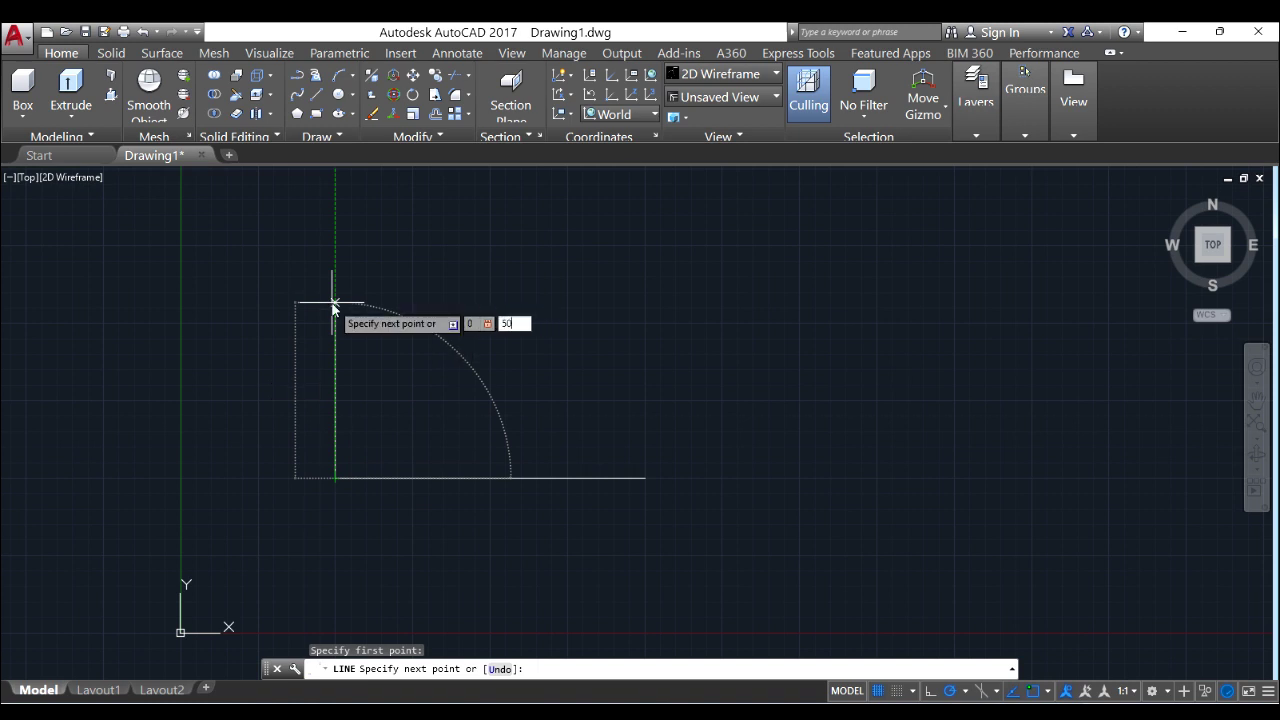
key(Return)
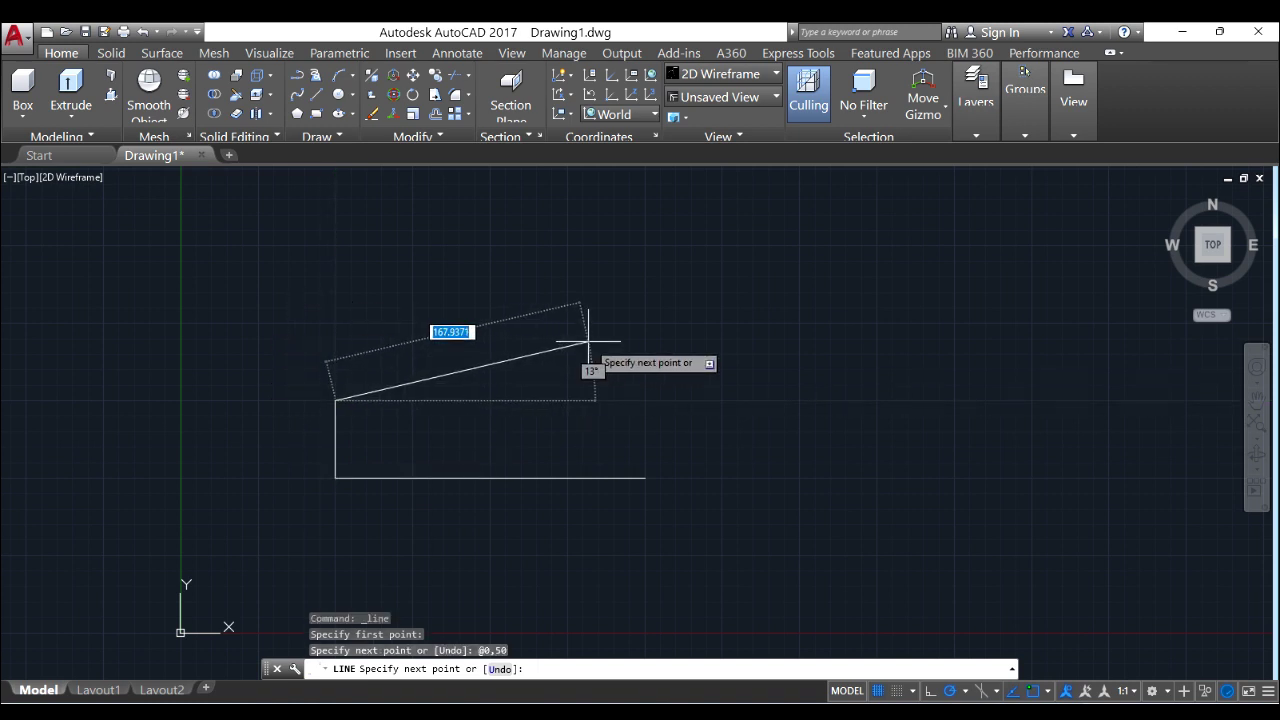
key(Return)
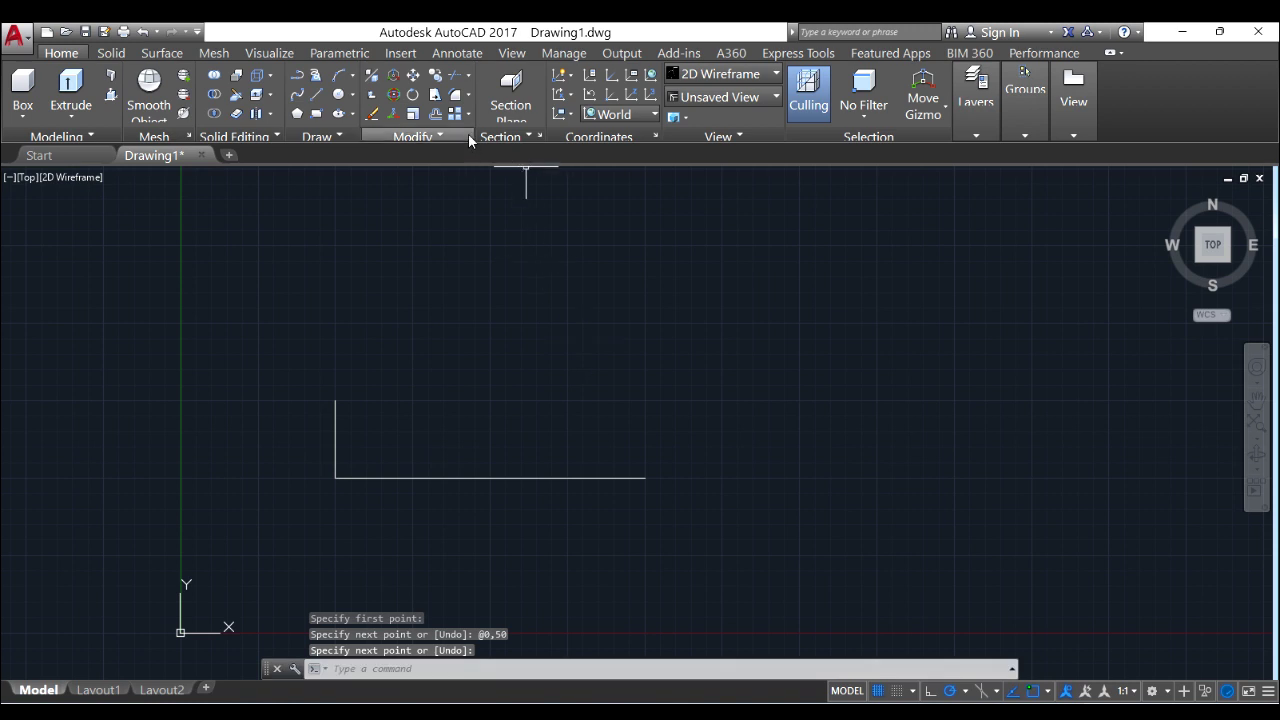
Offset the vertical line 50 units to the right.
click(434, 114)
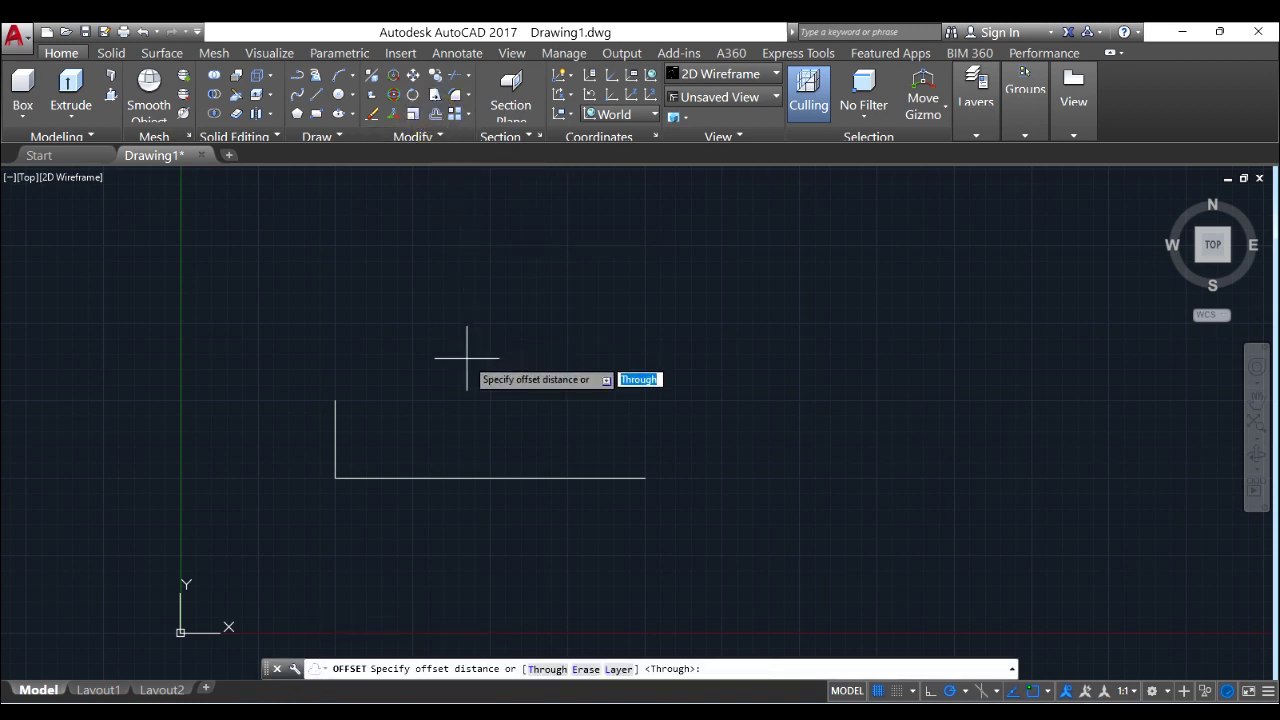
text(50)
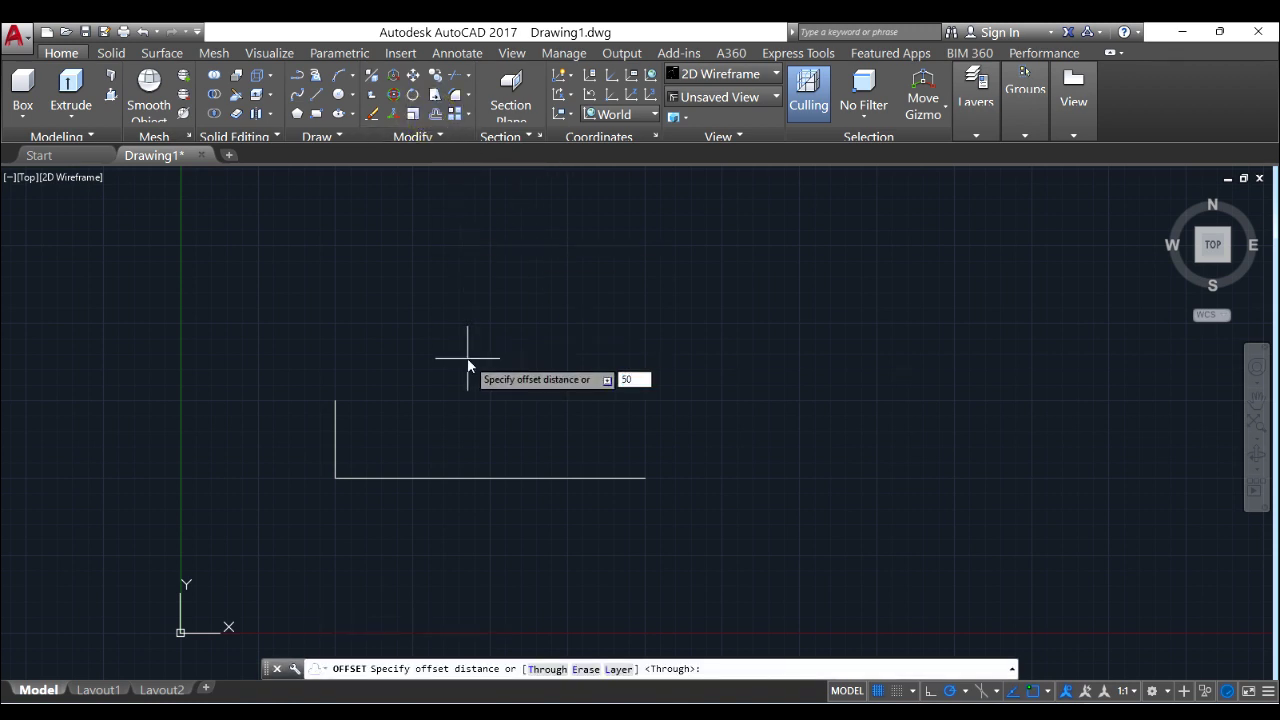
key(Return)
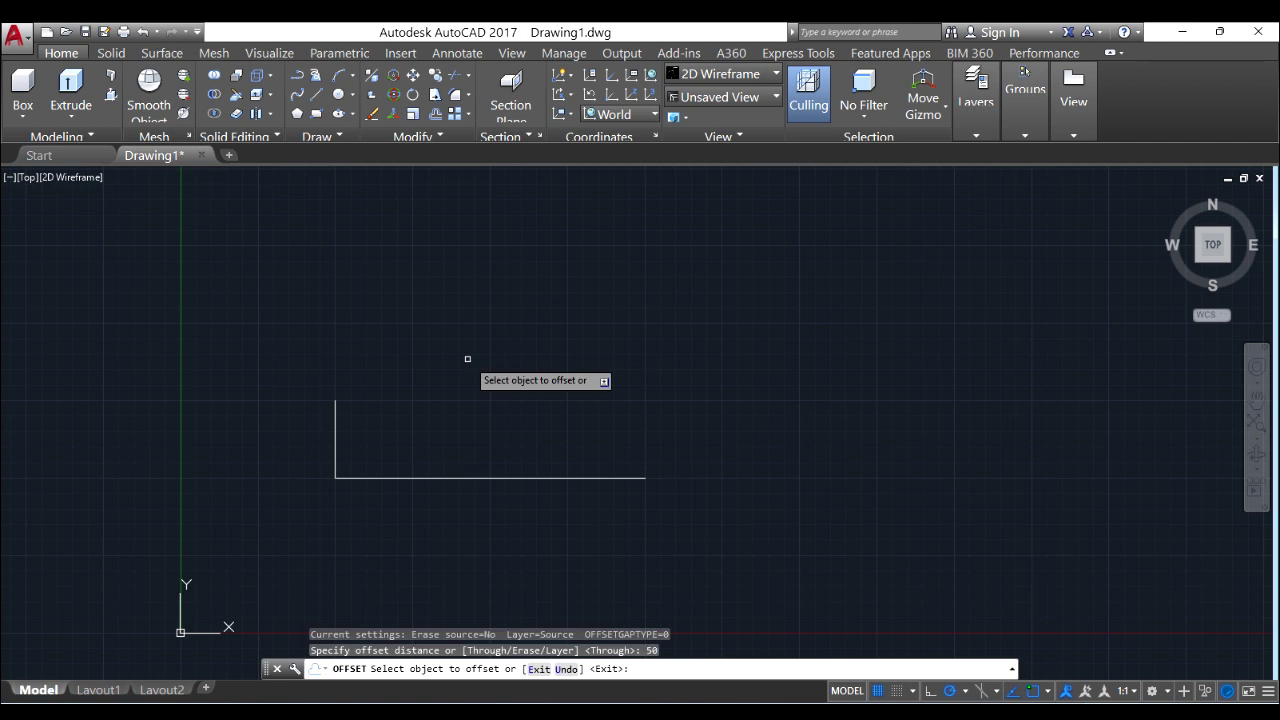
click(335, 433)
click(508, 428)
right_click(518, 321)
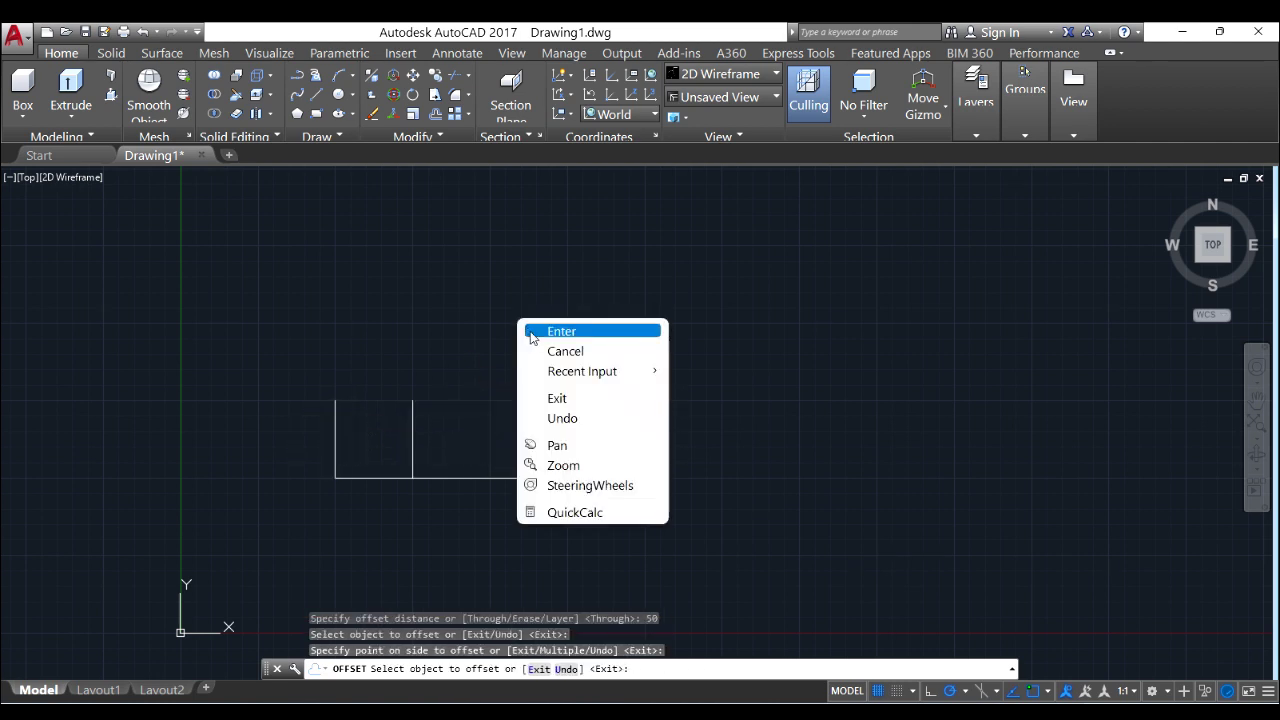
click(531, 335)
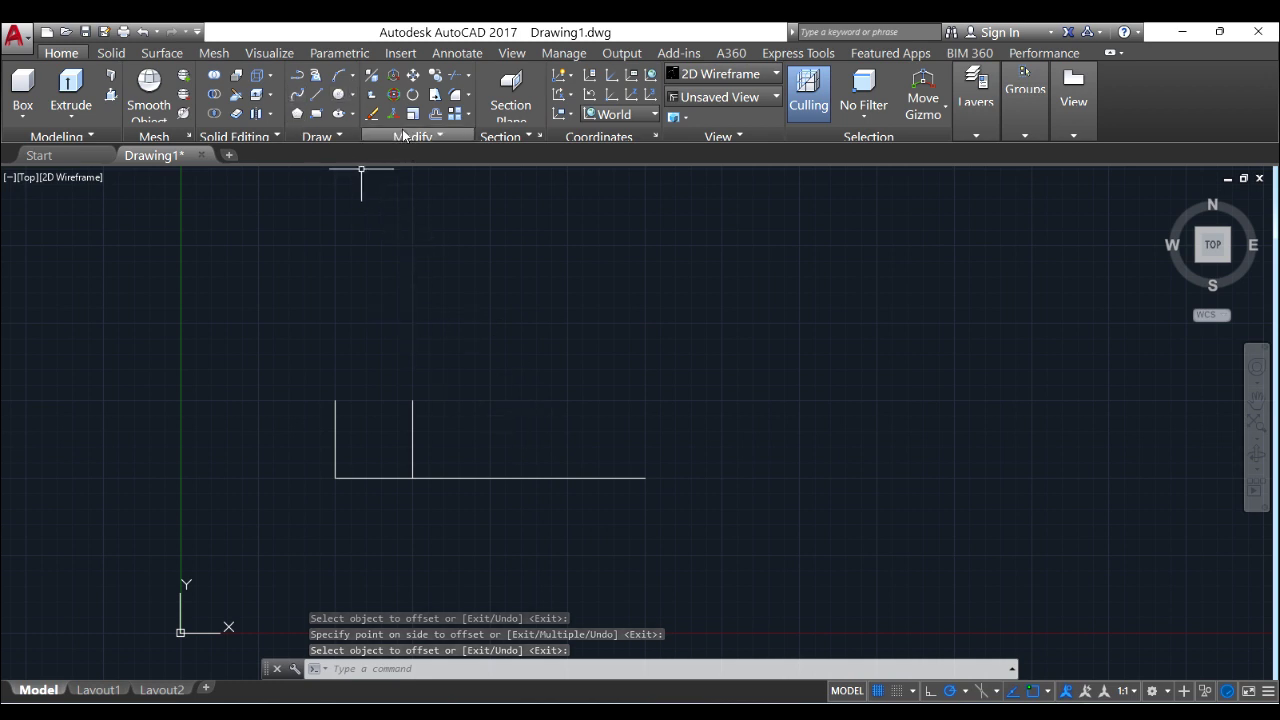
click(336, 425)
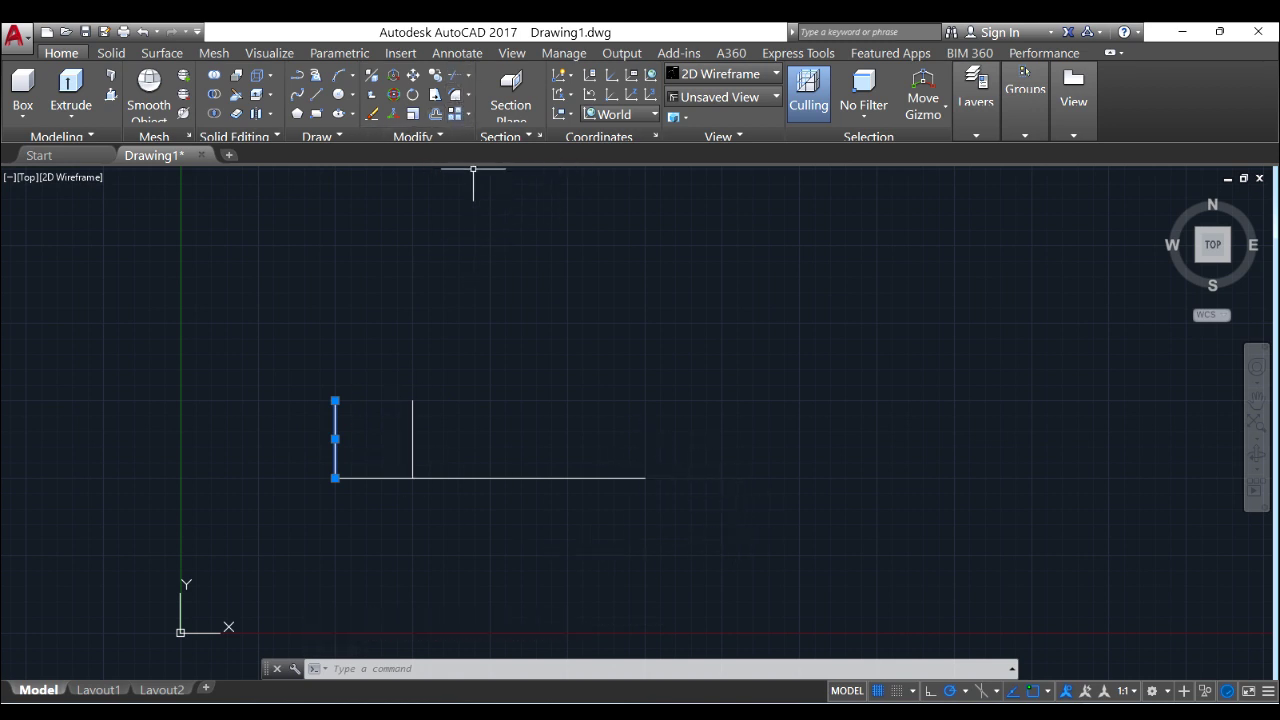
Mirror the left upright about a vertical axis through the base midpoint, keeping the original.
click(424, 140)
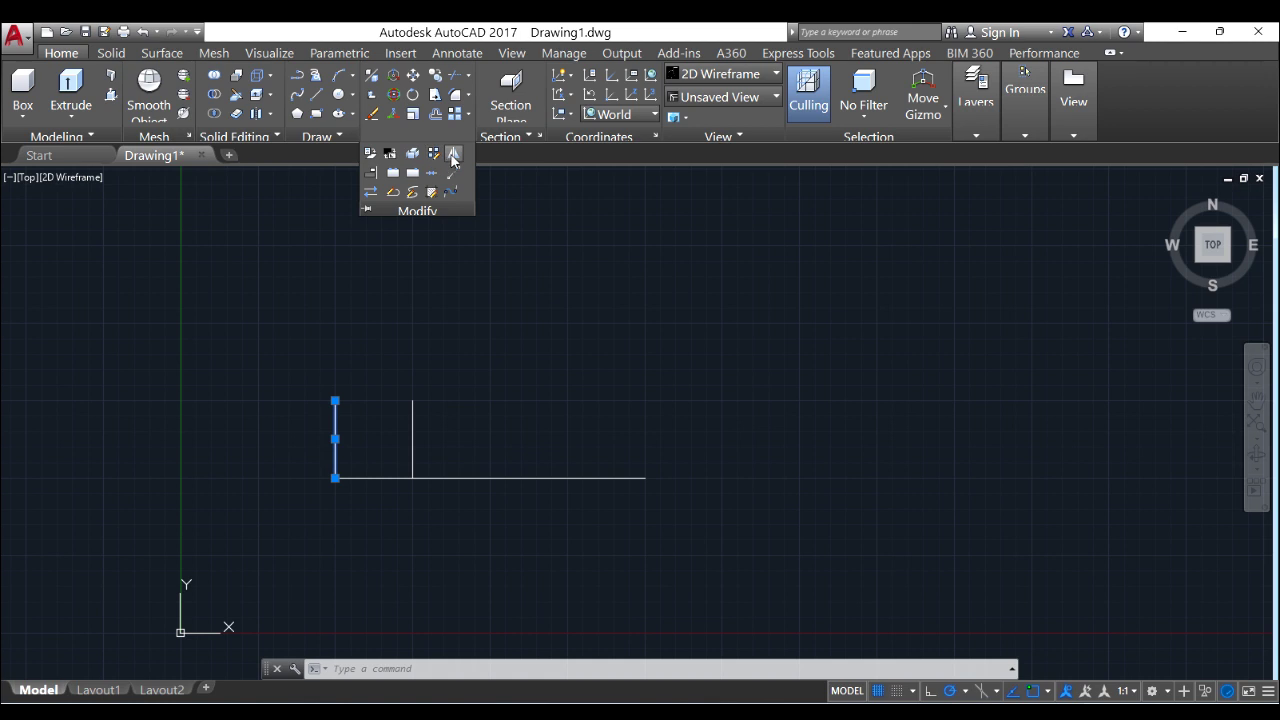
click(452, 156)
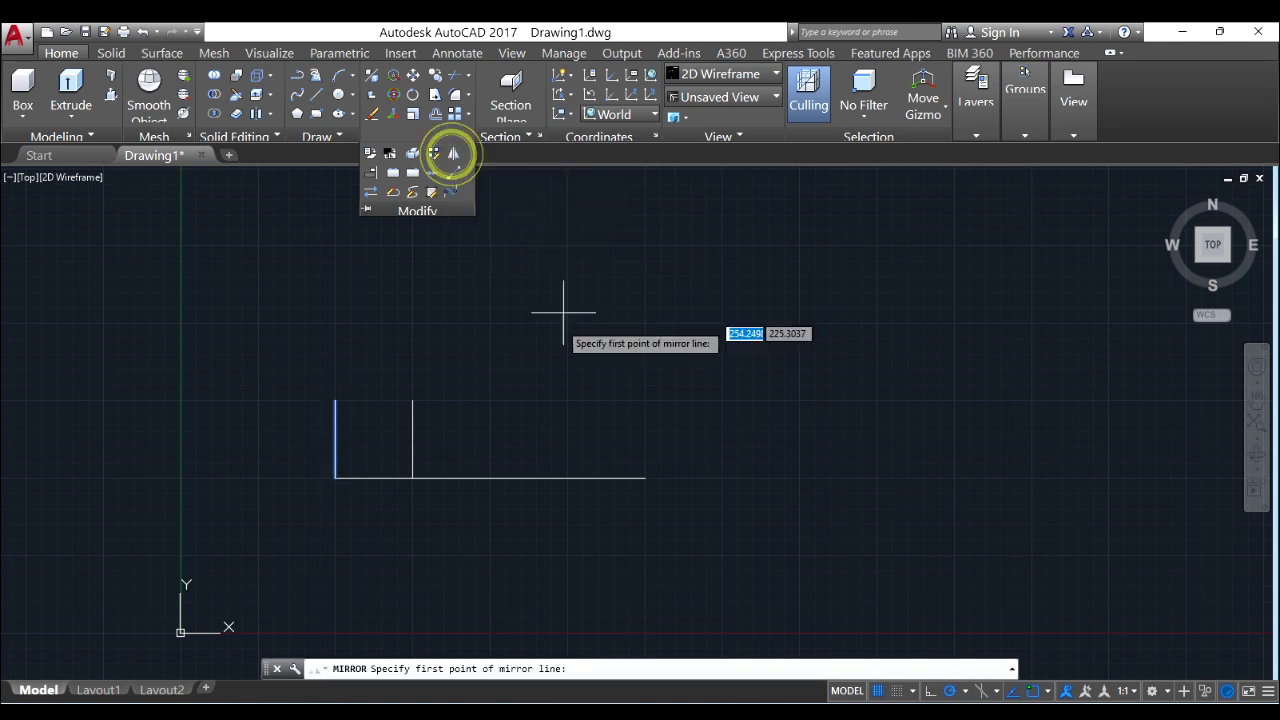
click(490, 478)
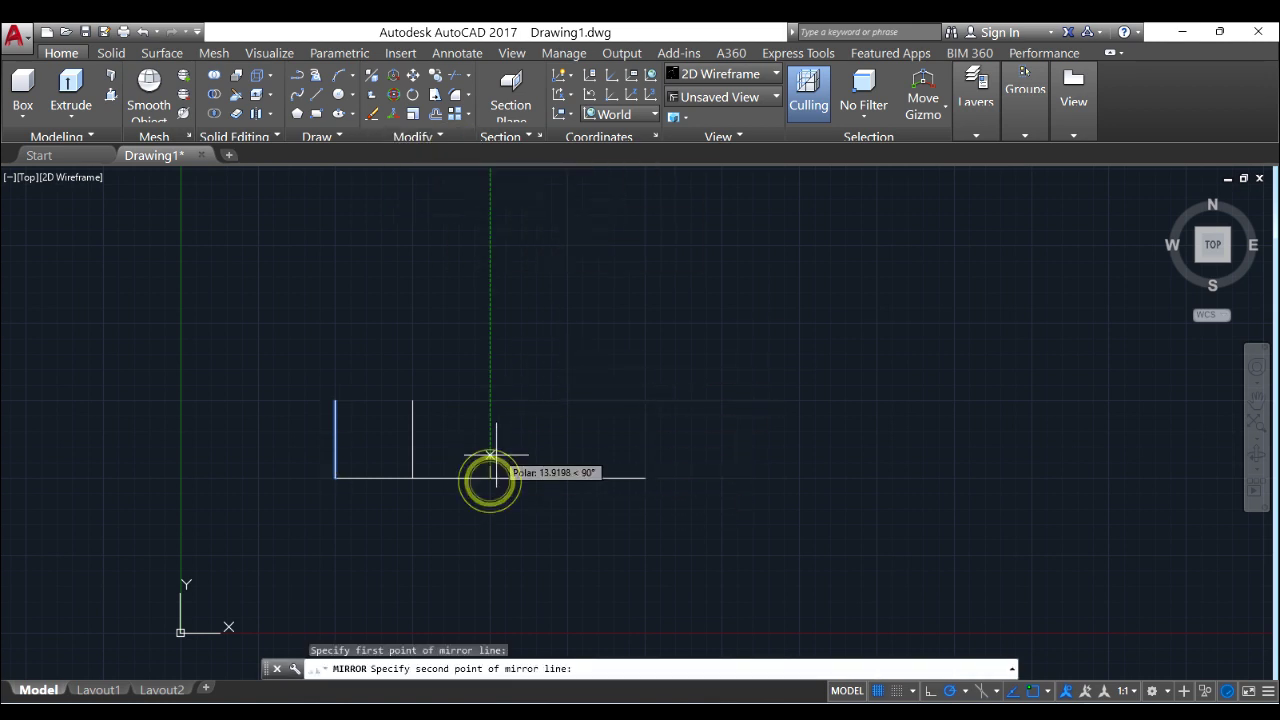
click(490, 333)
key(Return)
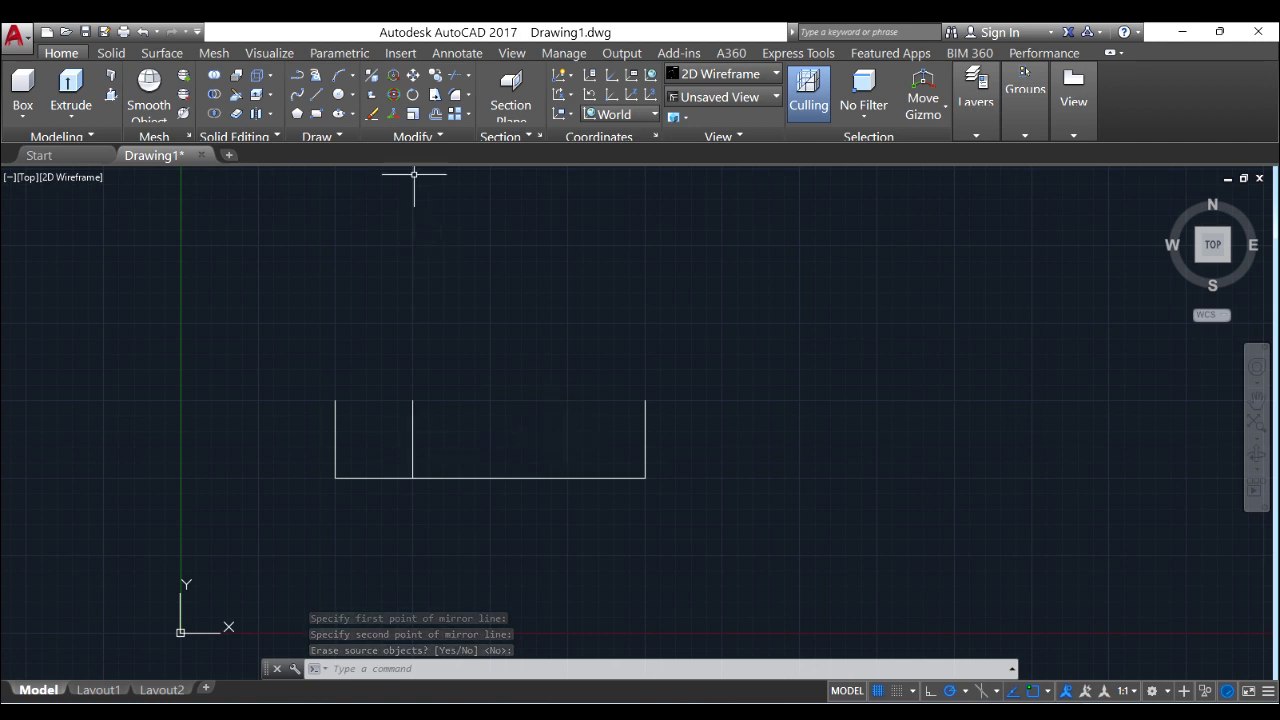
Mirror the inner vertical line about the base's midpoint axis, keeping the original, for four uprights.
click(435, 134)
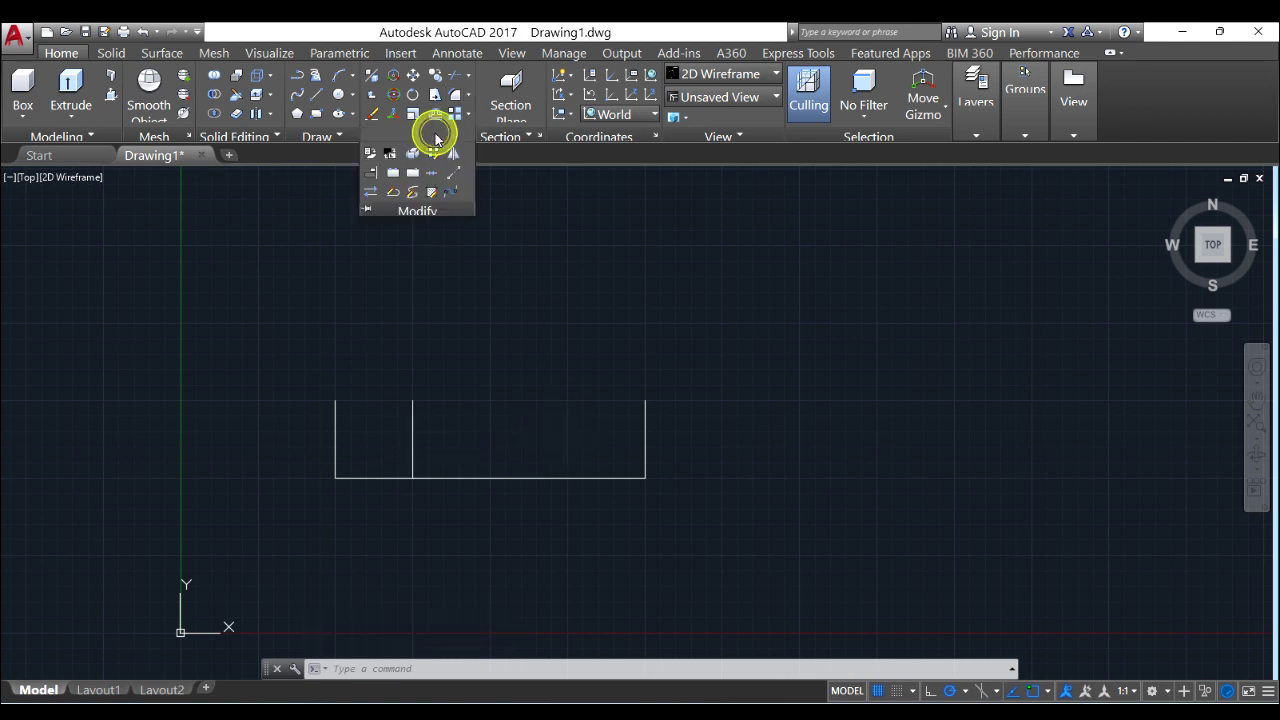
click(454, 155)
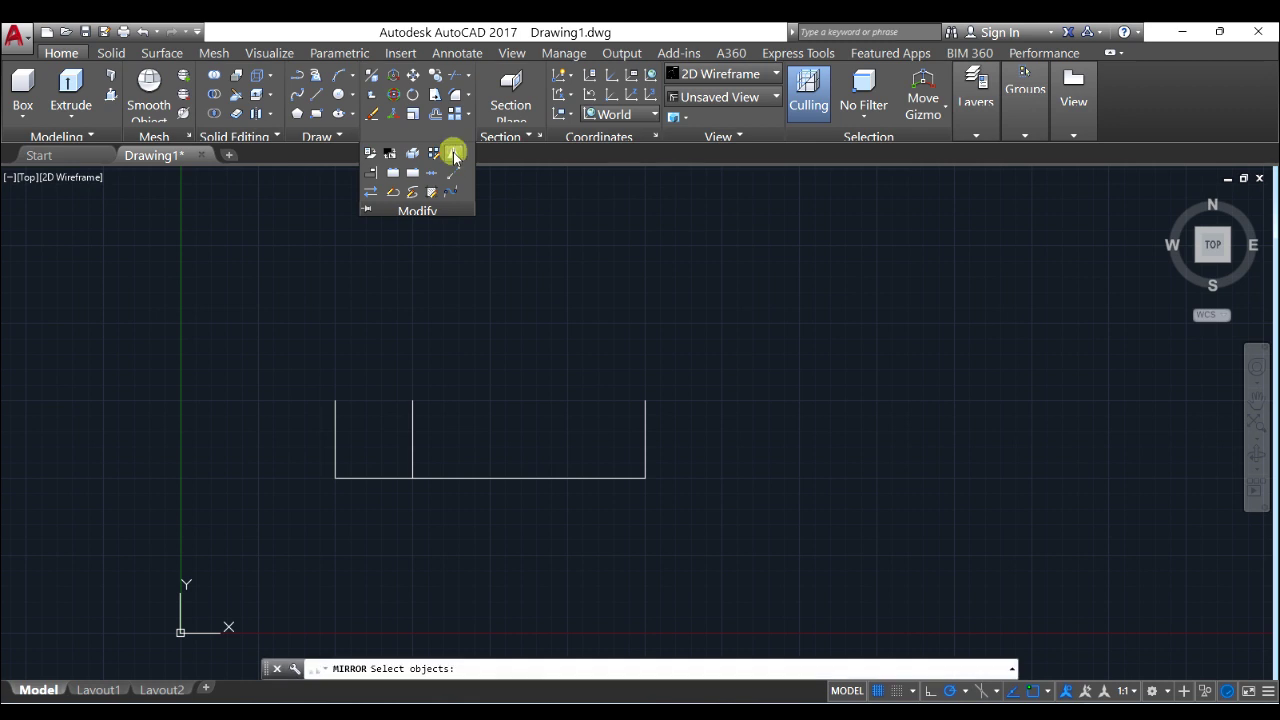
click(411, 428)
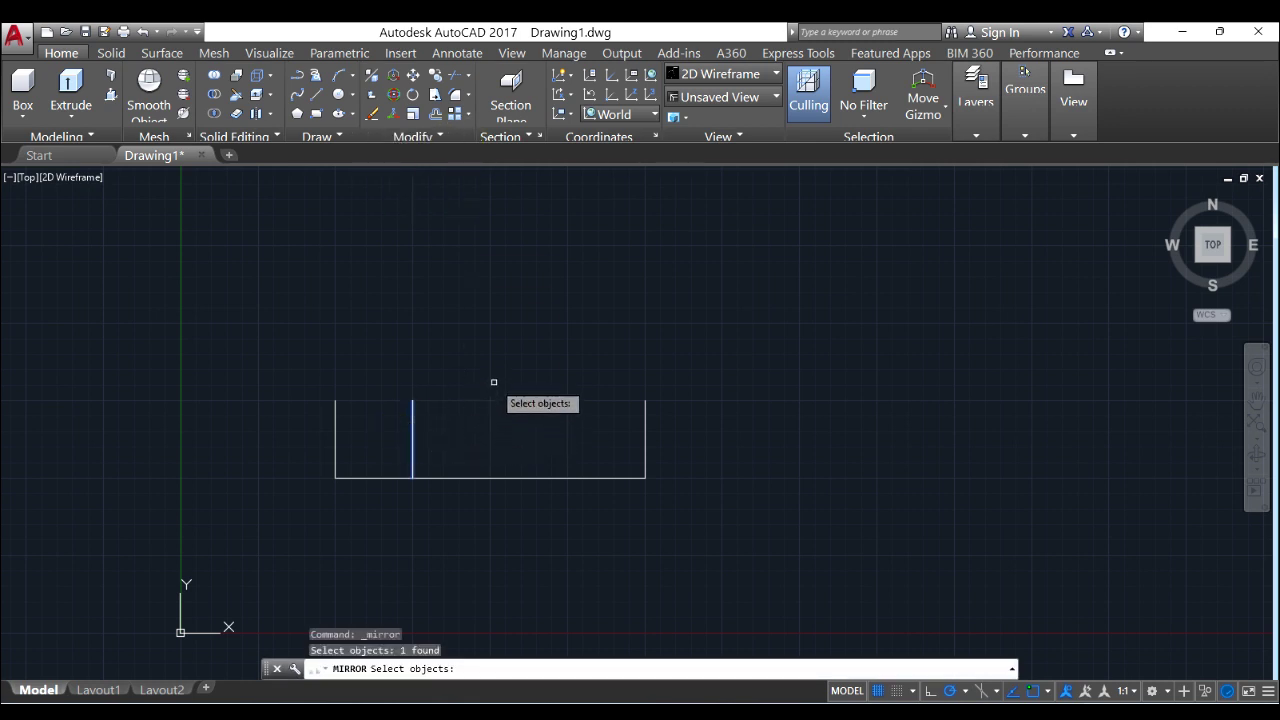
key(Return)
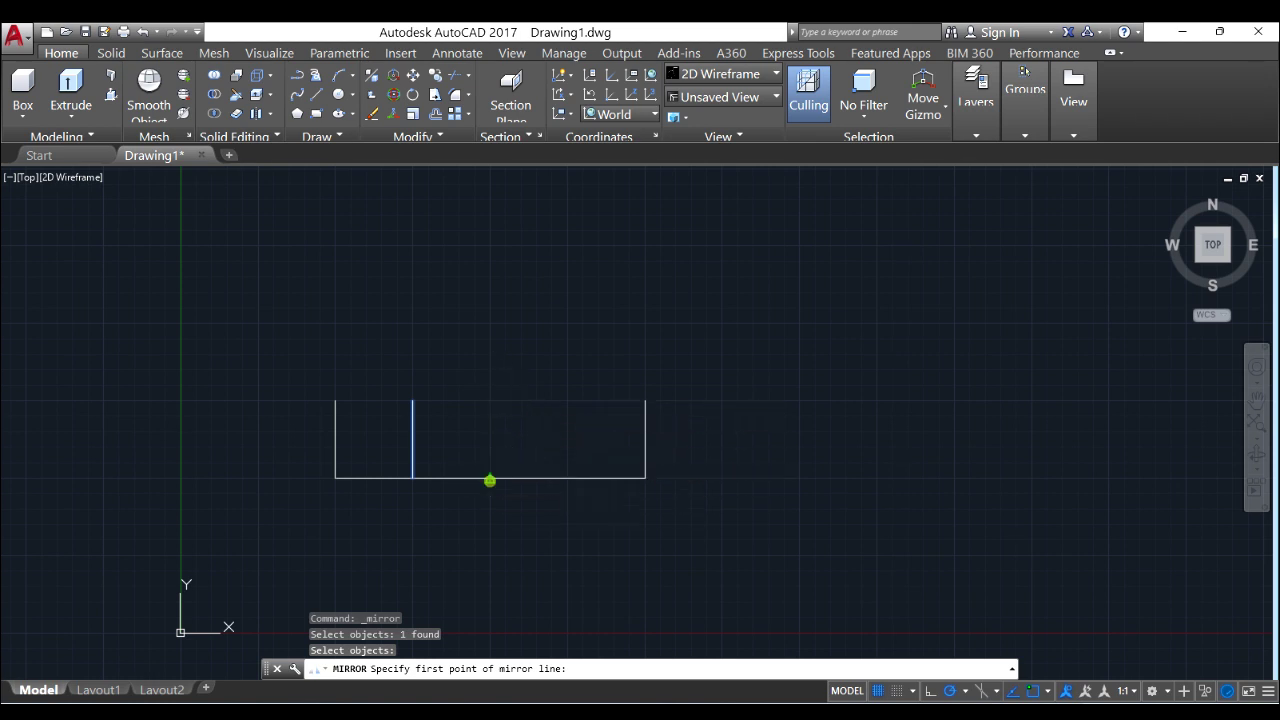
click(490, 478)
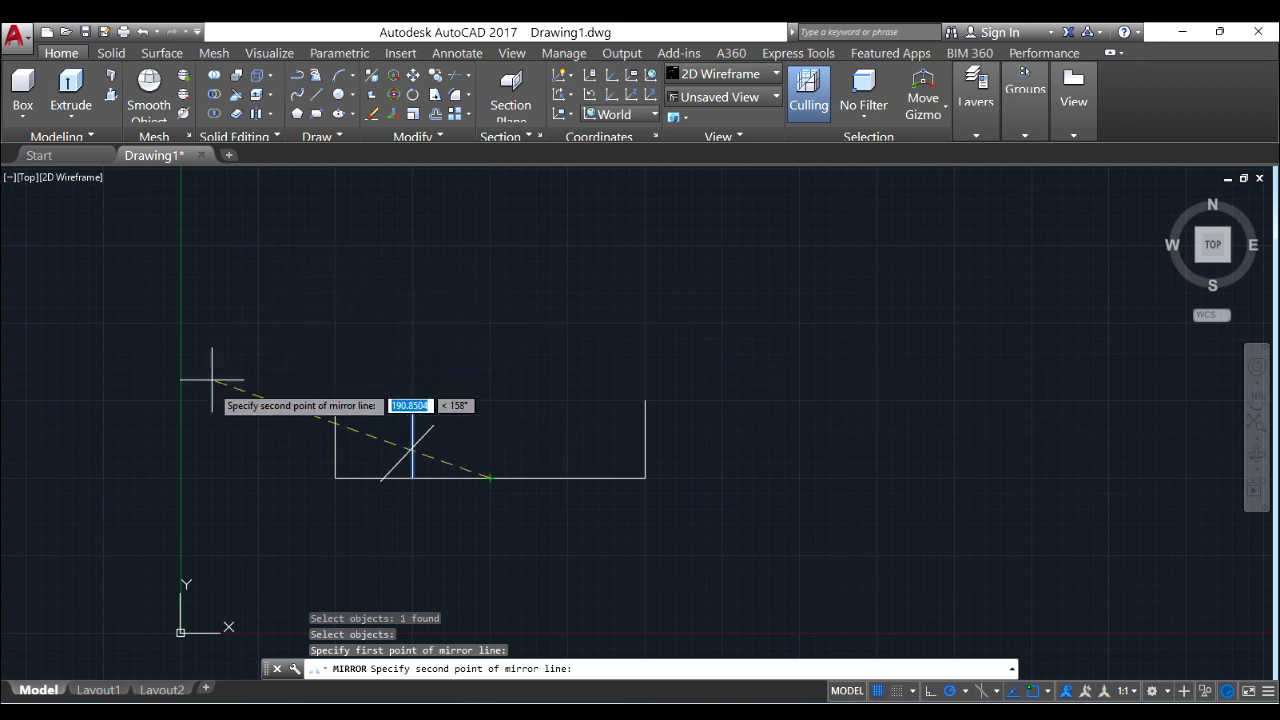
click(490, 334)
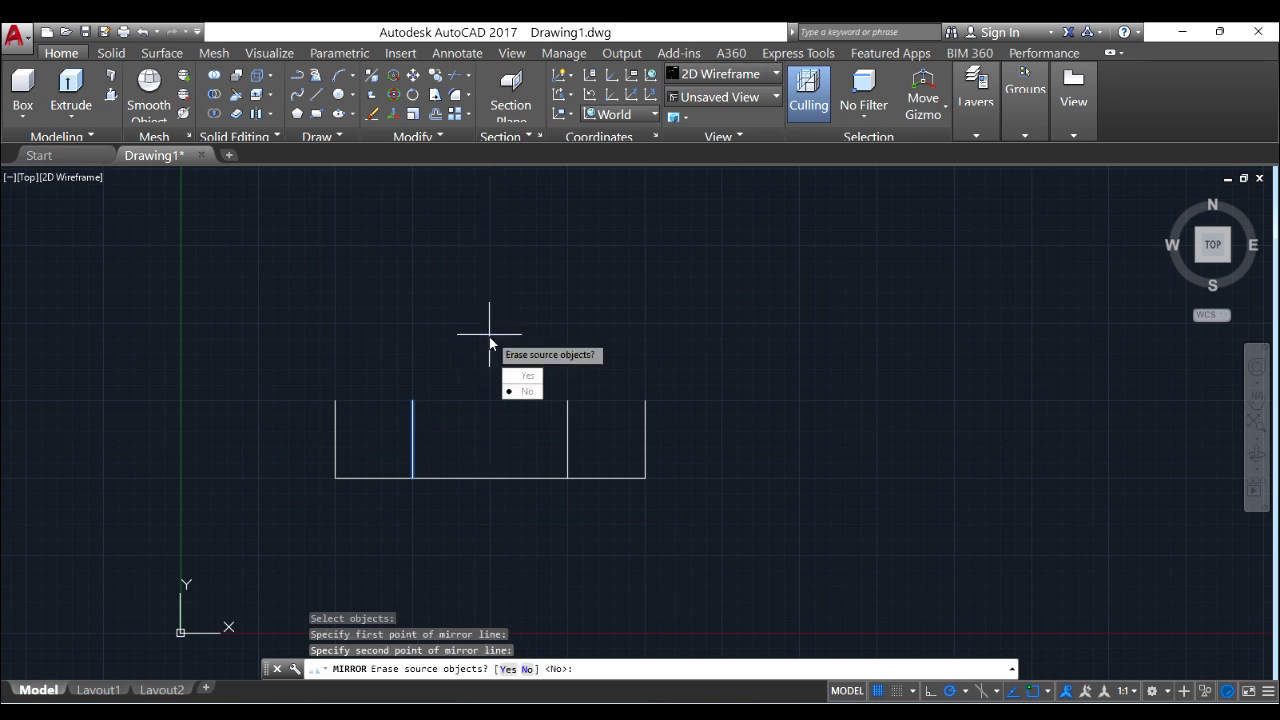
key(Return)
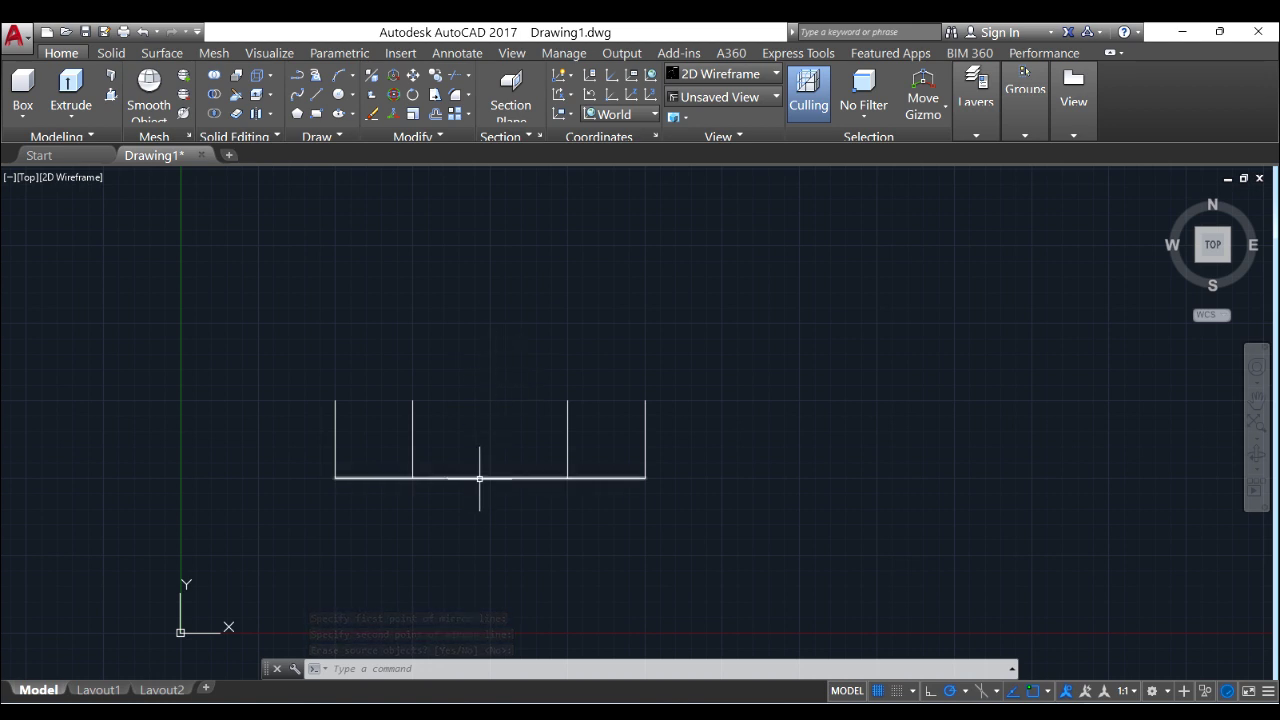
Mirror the base line about a horizontal axis through the right side's midpoint to form the top.
click(441, 136)
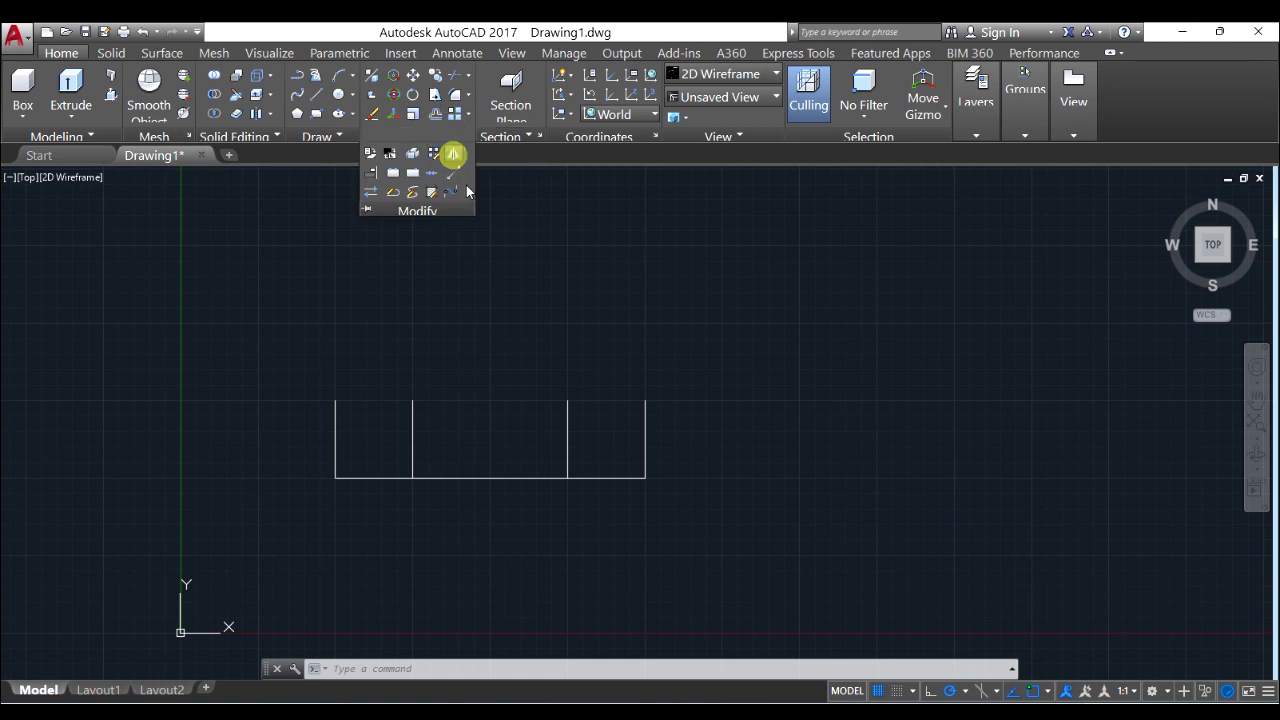
click(453, 153)
click(540, 476)
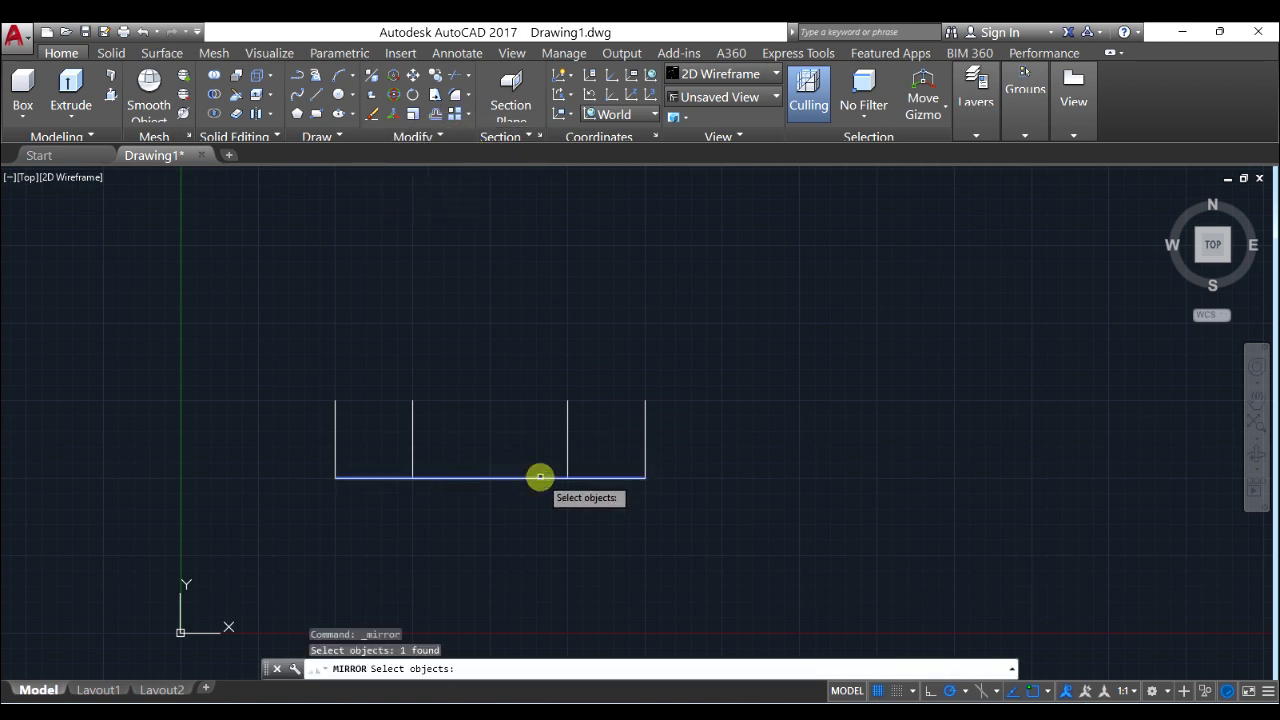
key(Return)
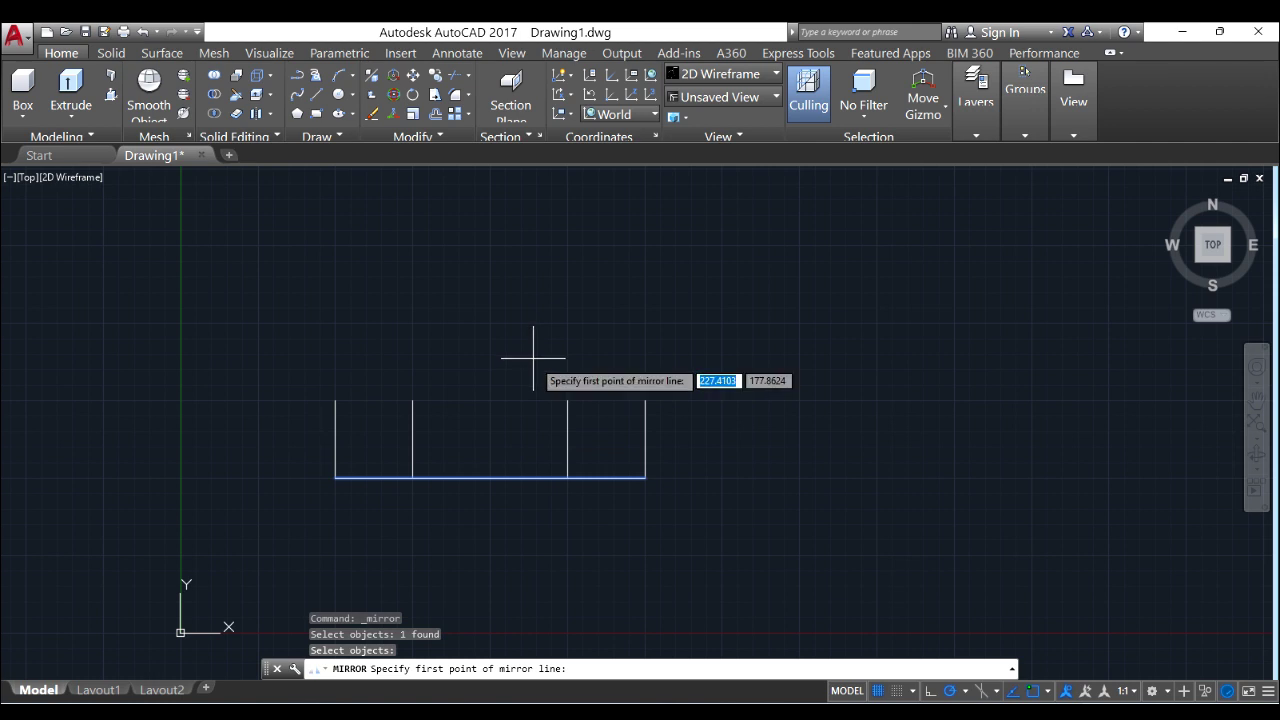
click(645, 439)
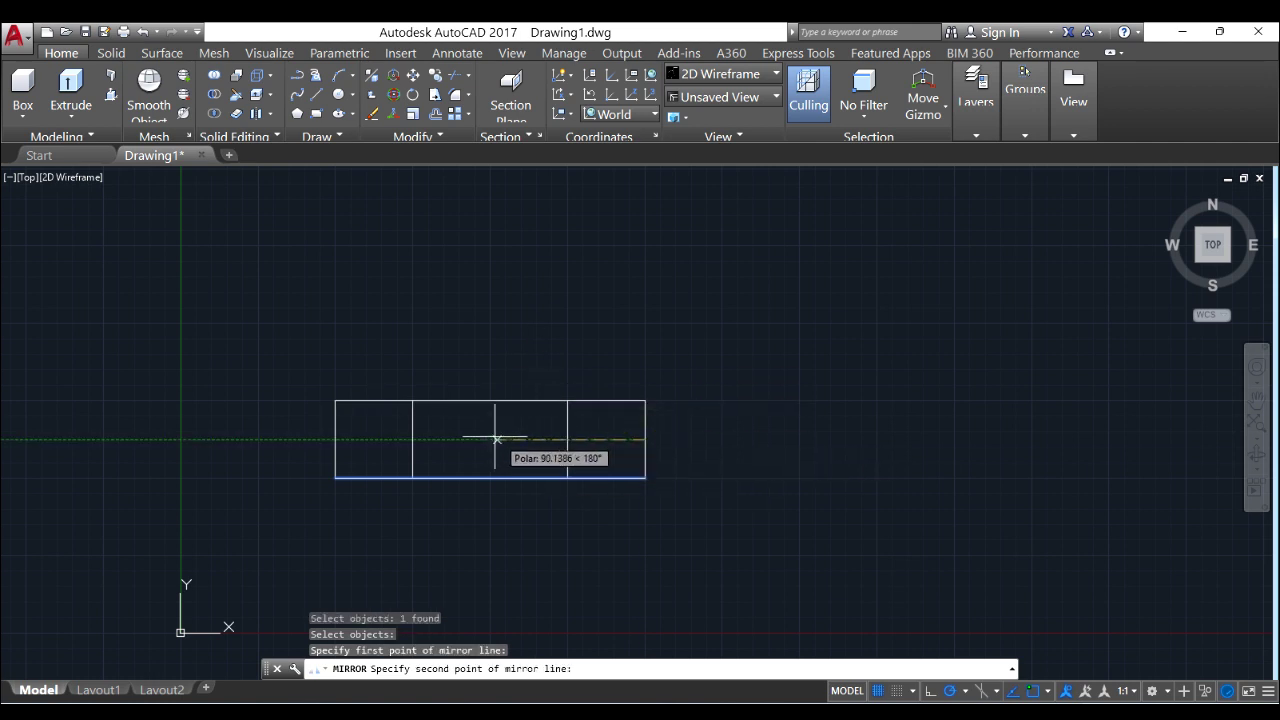
click(465, 436)
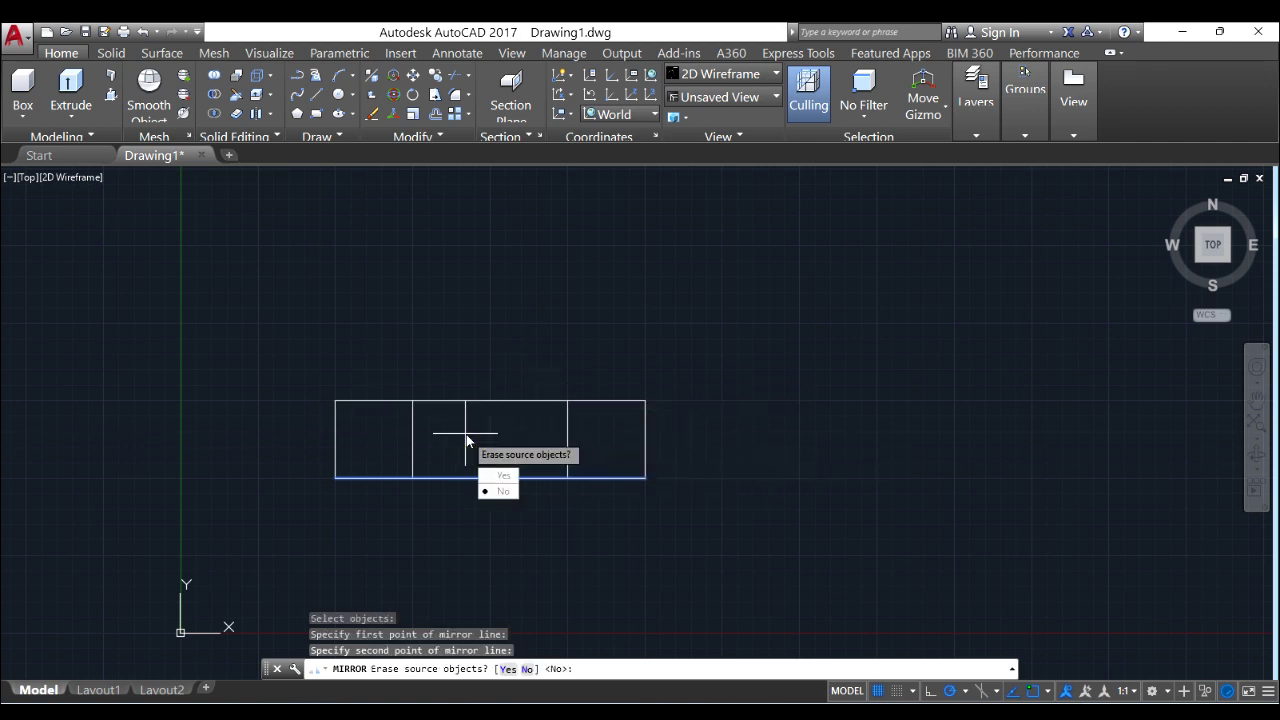
key(Return)
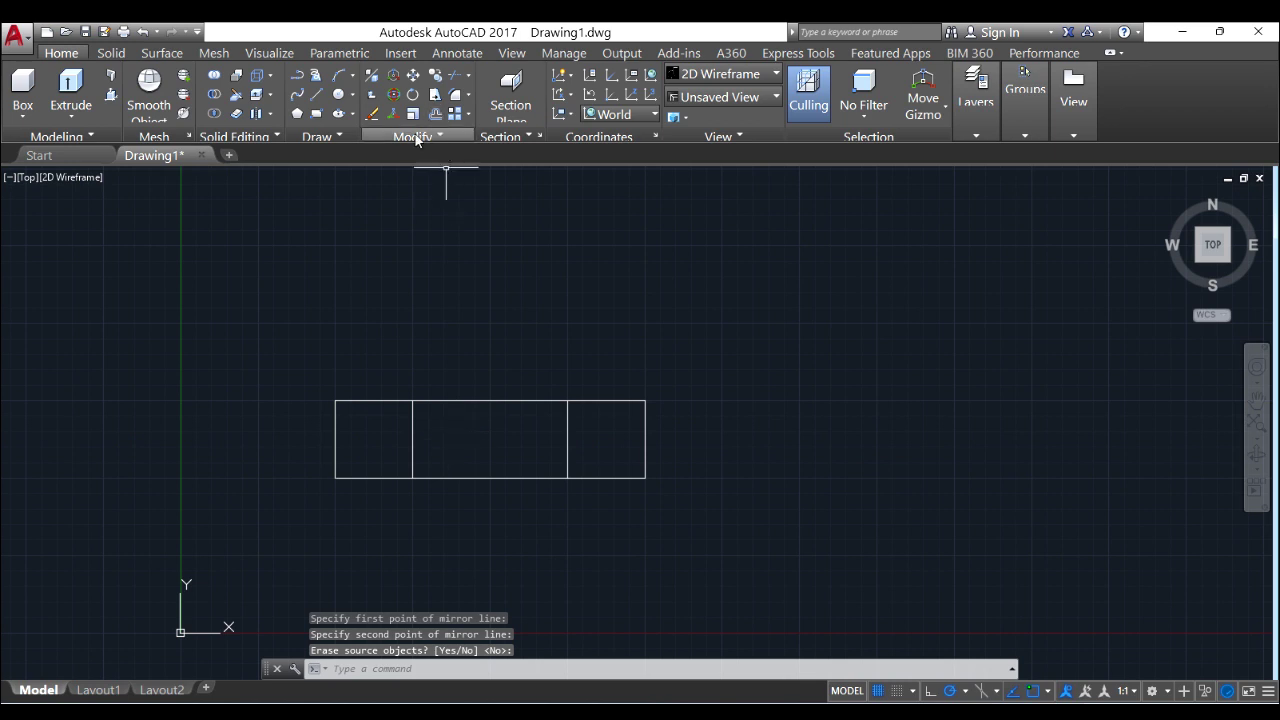
Trim away the base segment between the two inner uprights.
click(455, 75)
key(Return)
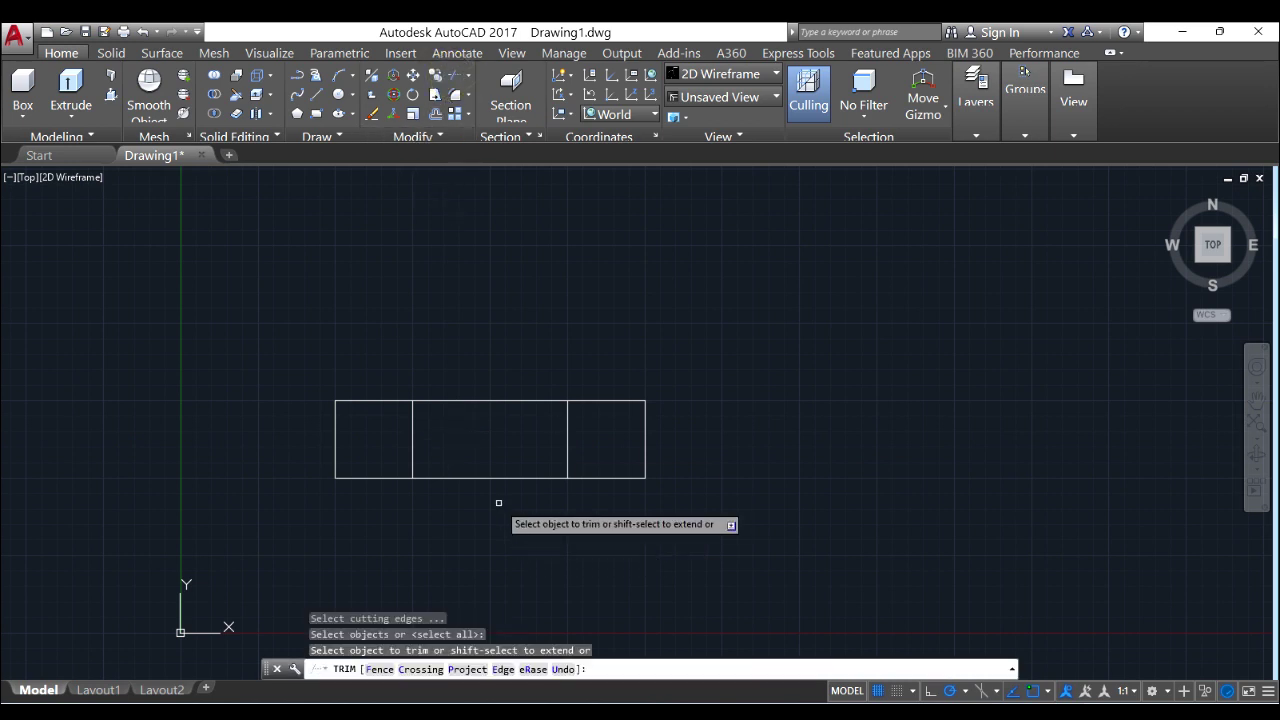
click(500, 477)
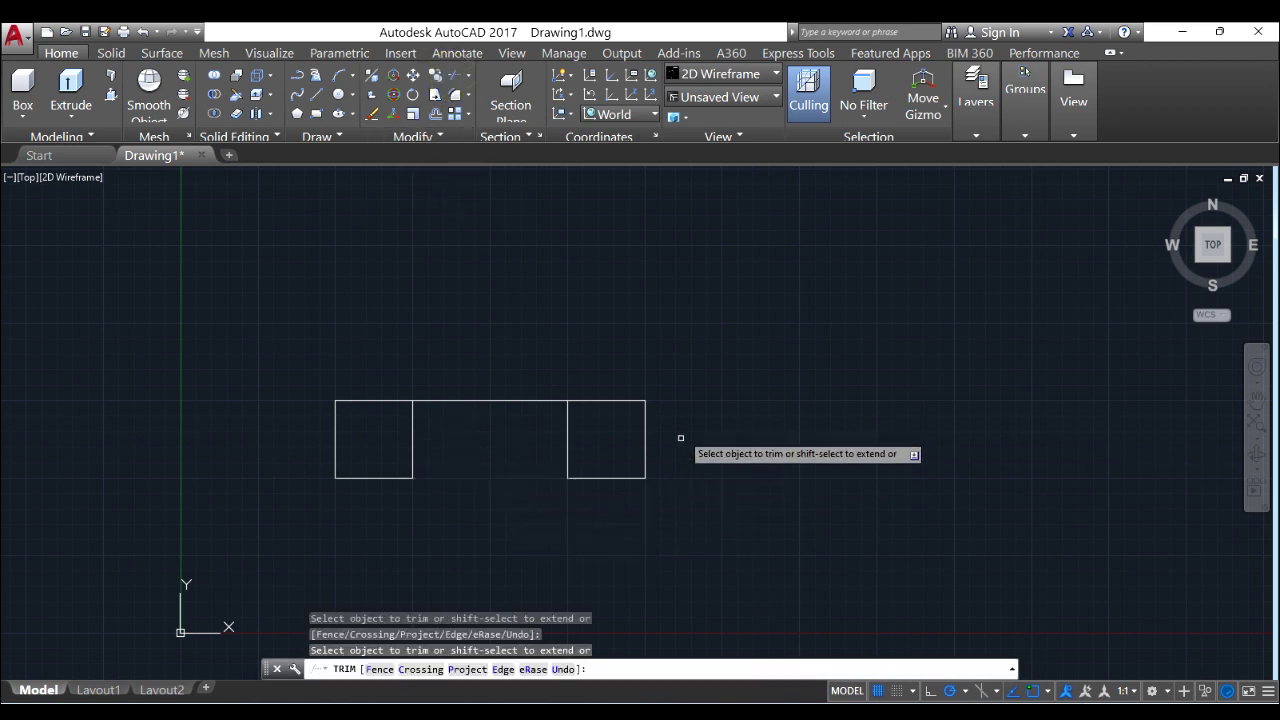
click(826, 696)
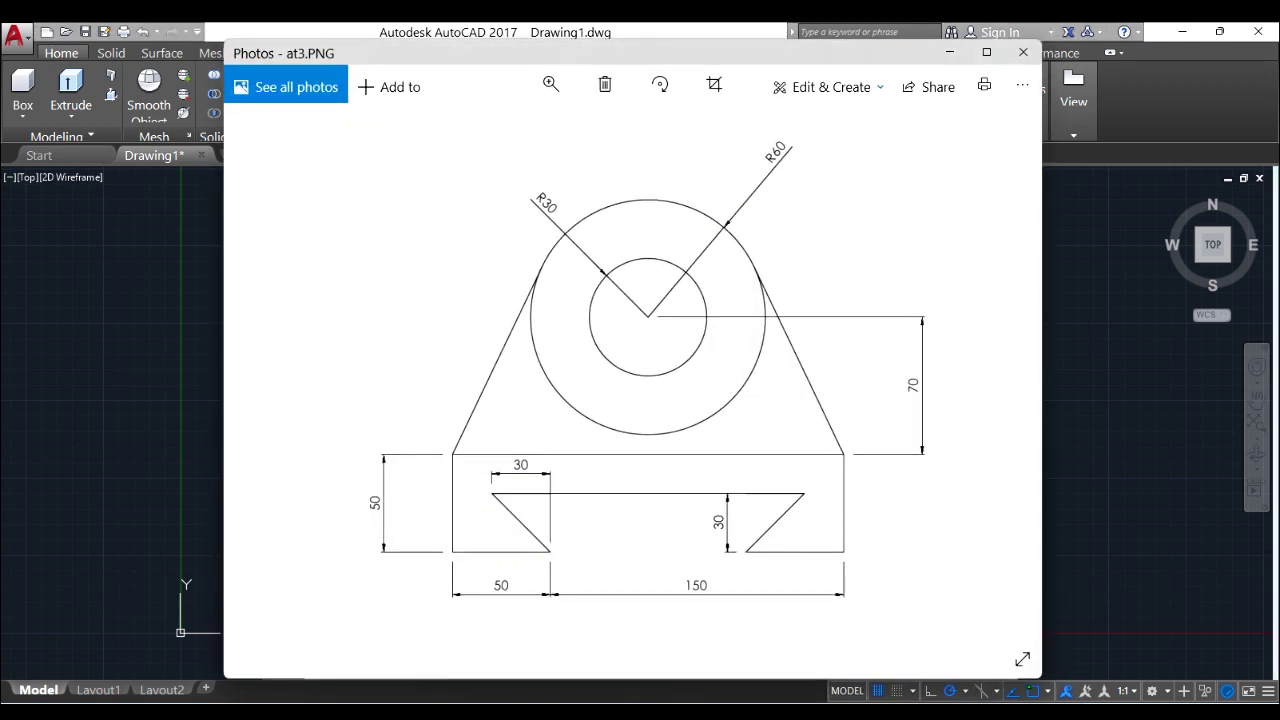
click(826, 696)
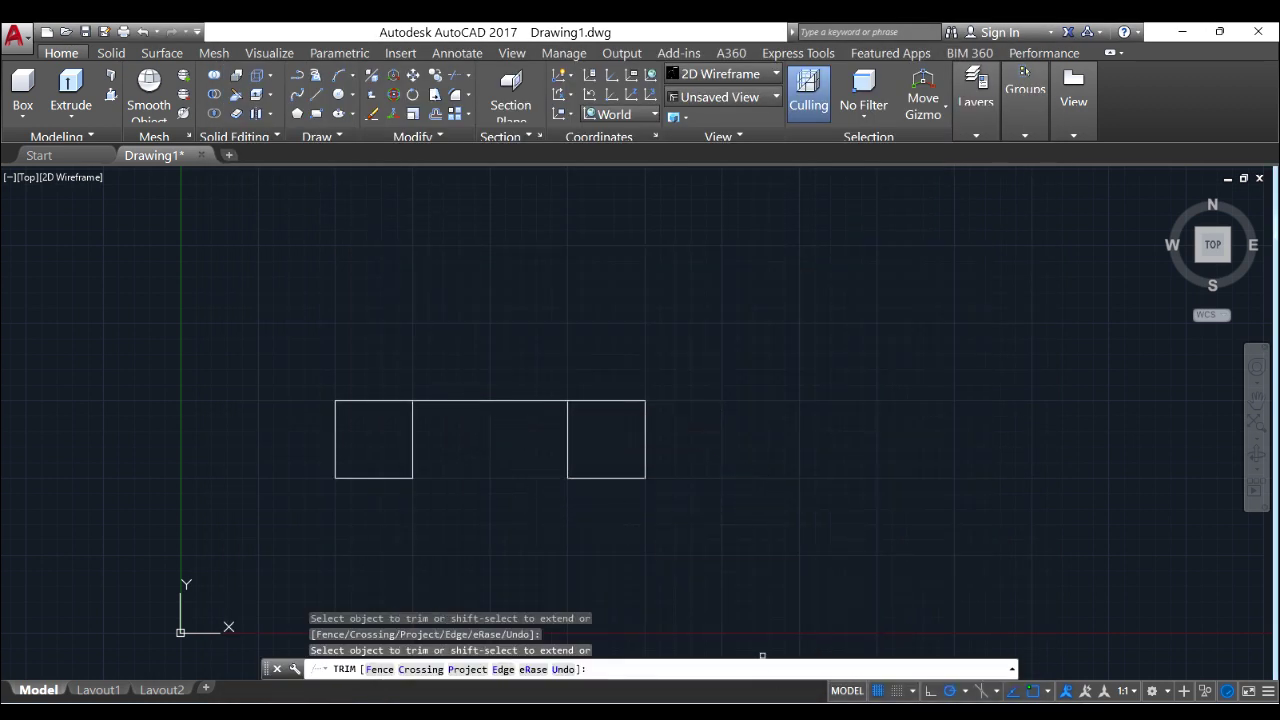
key(alt+Tab)
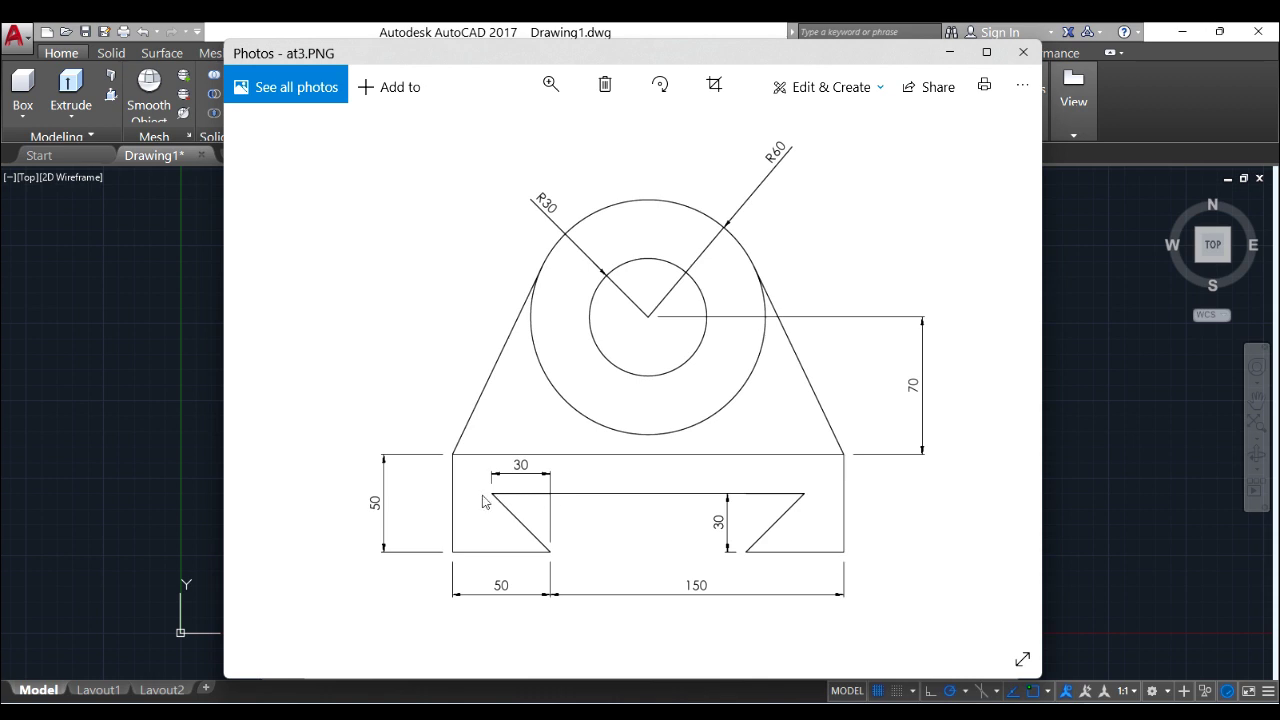
key(alt+F4)
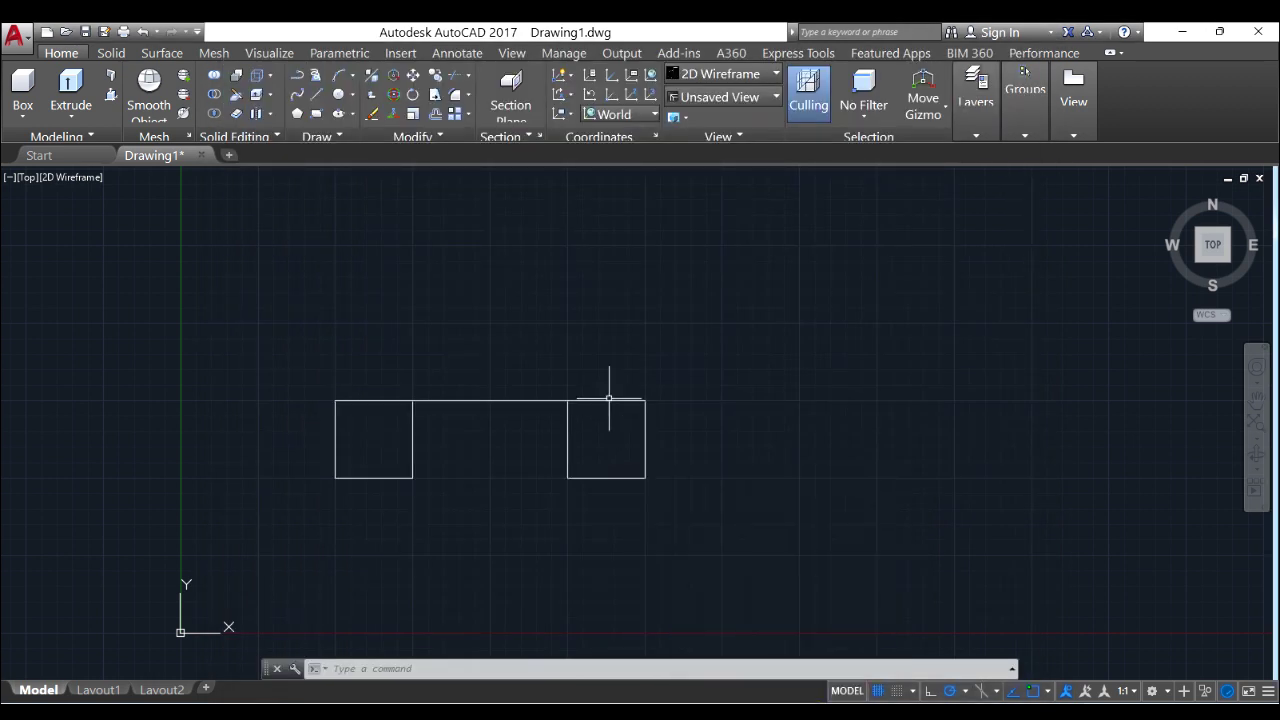
Offset the inner edge and bottom line of each square 30 units inward.
click(435, 112)
text(30)
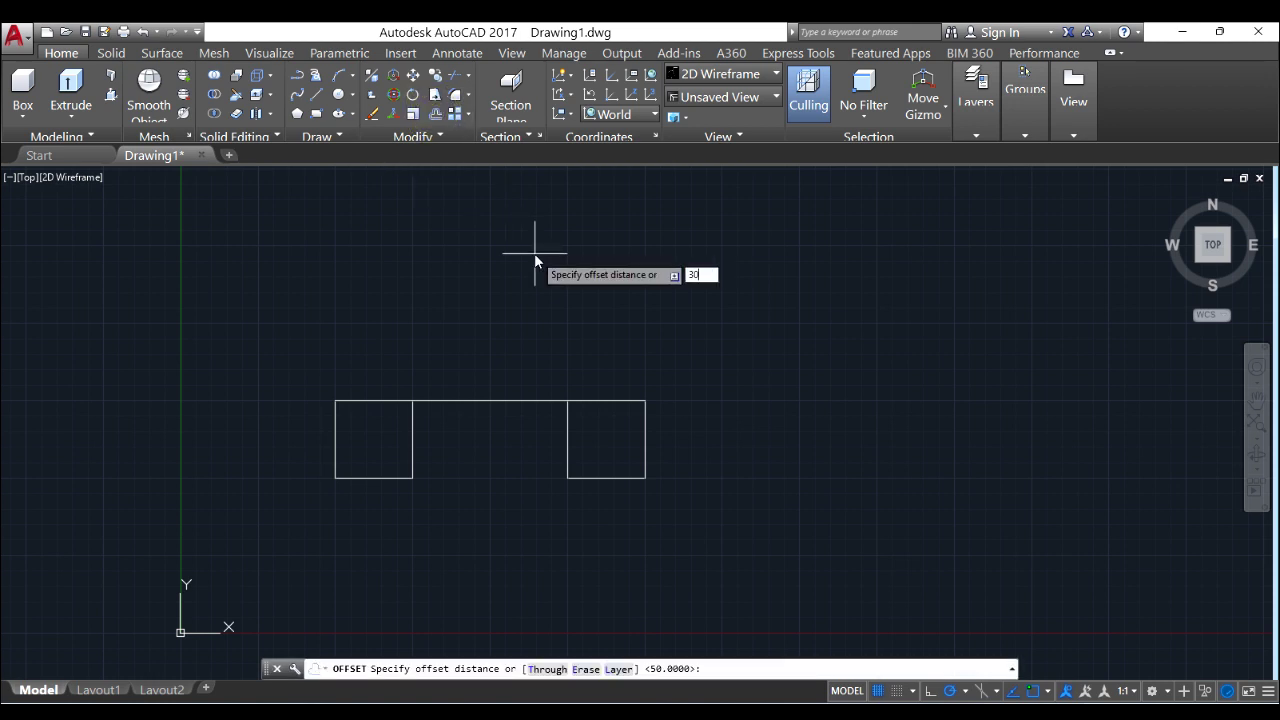
key(Return)
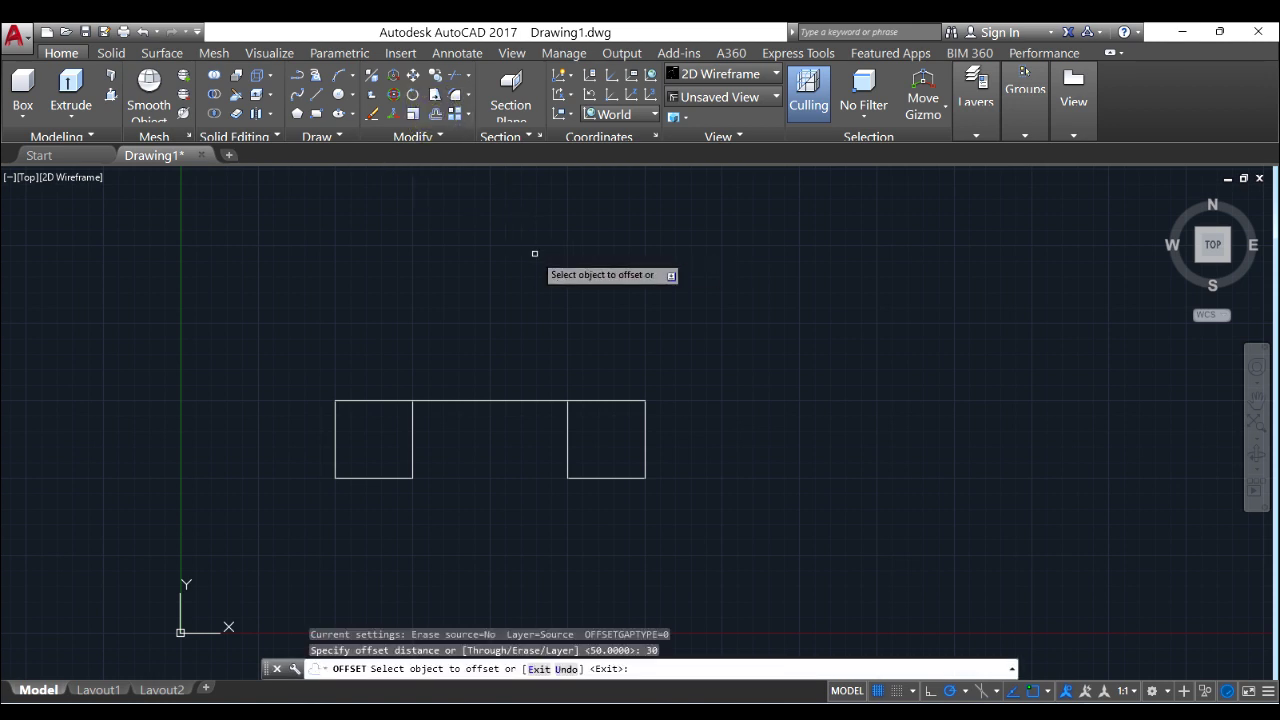
click(411, 446)
click(360, 450)
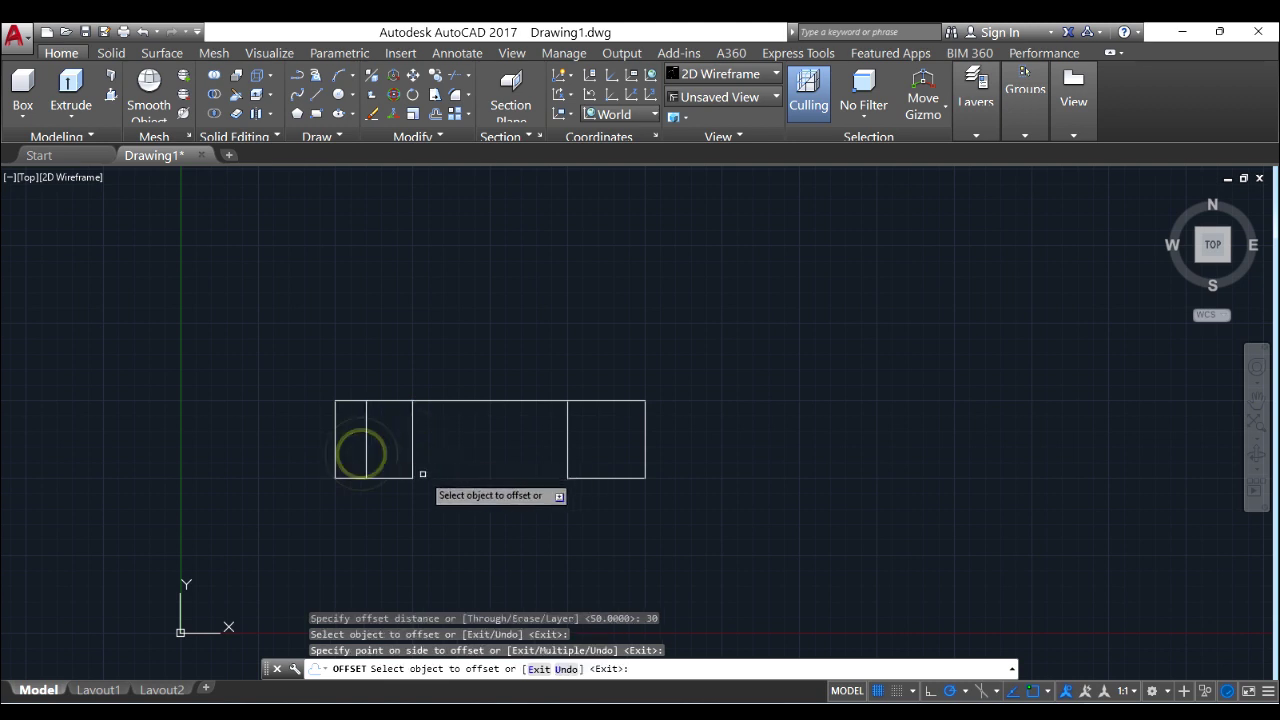
click(399, 479)
click(397, 430)
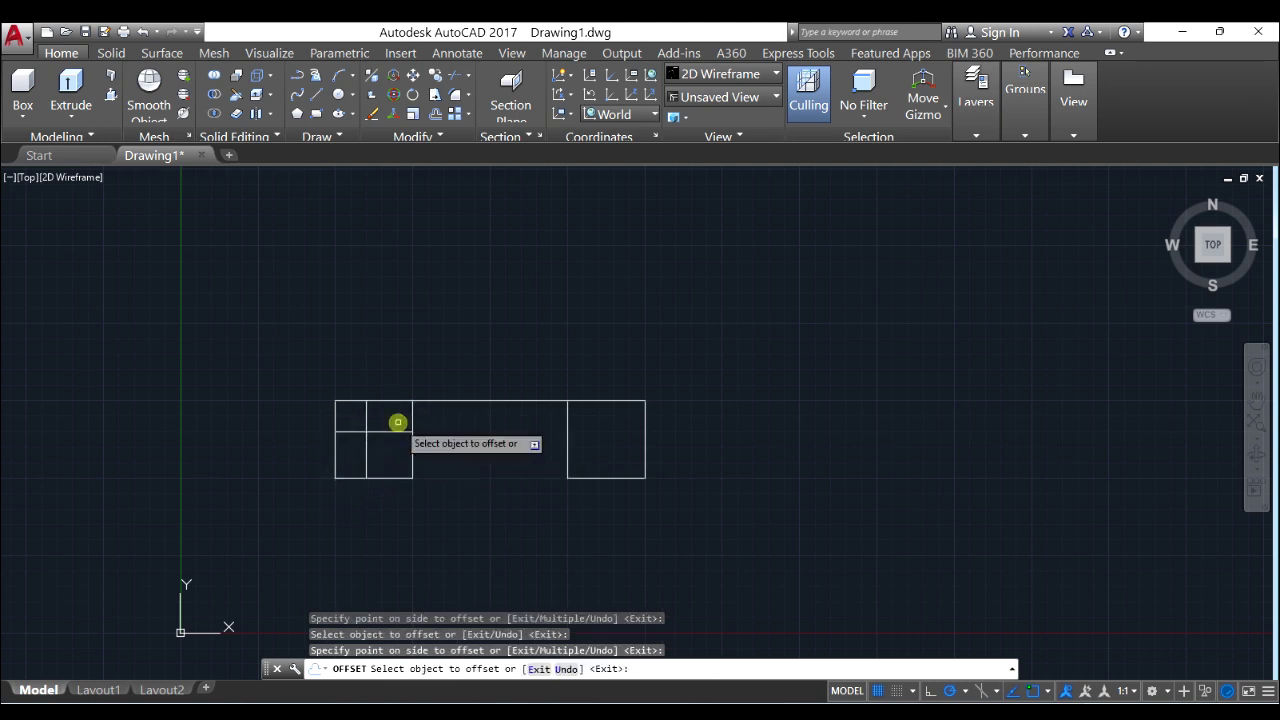
click(567, 450)
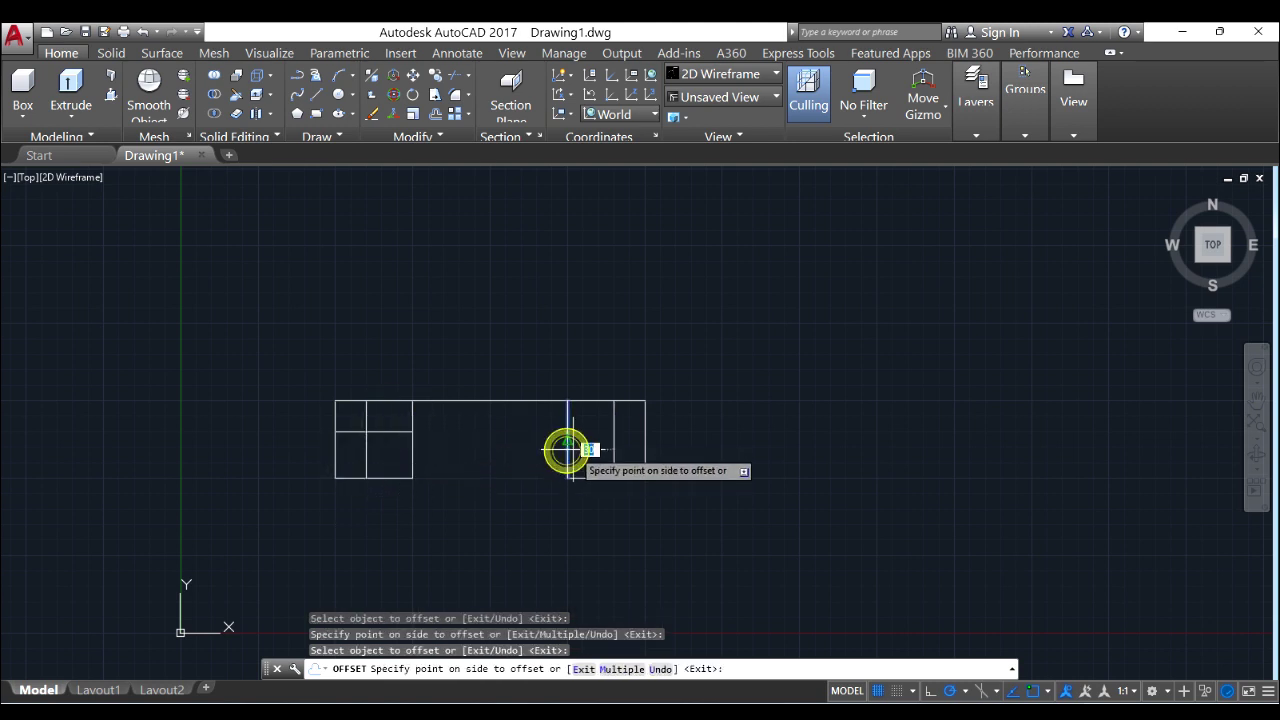
click(627, 442)
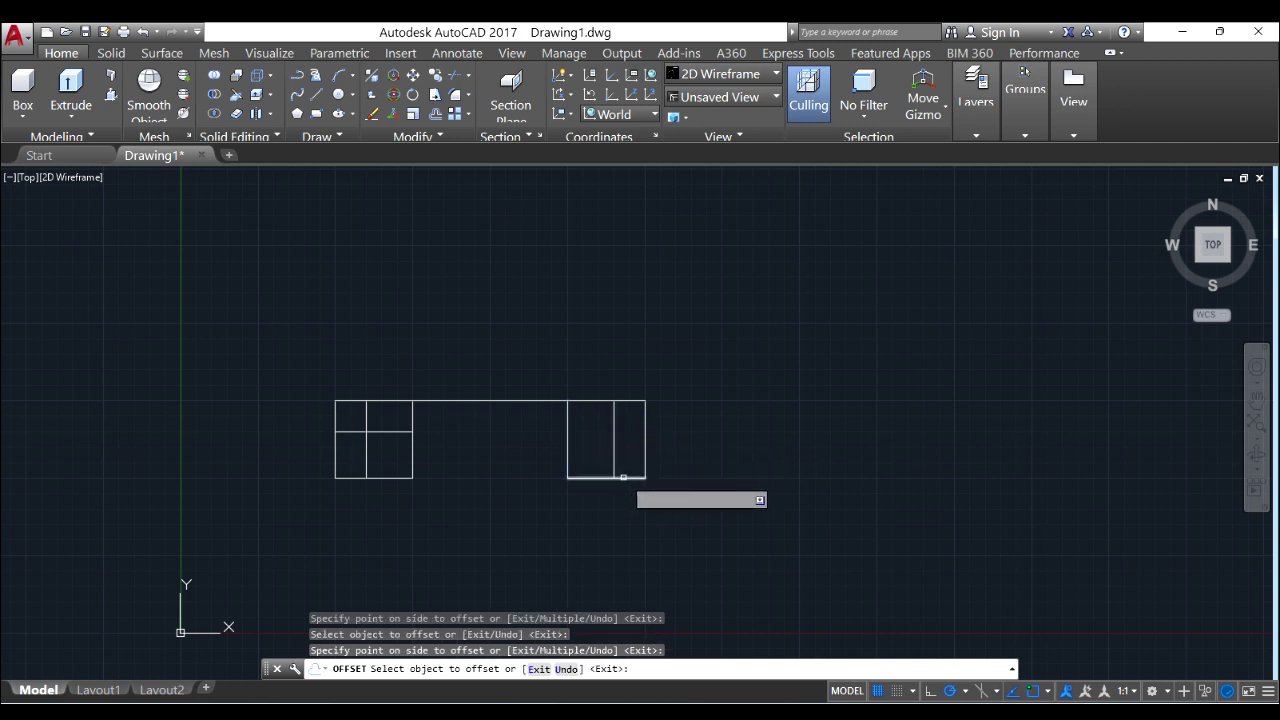
click(623, 477)
click(634, 421)
right_click(634, 421)
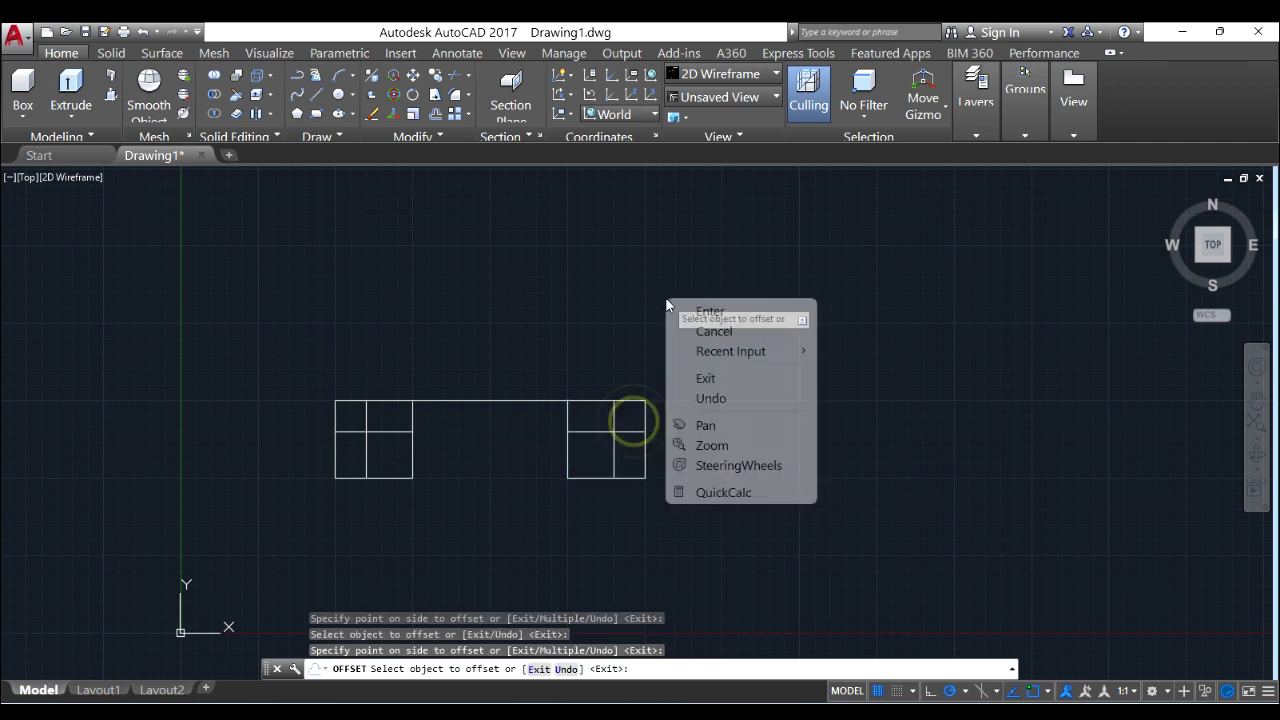
click(690, 313)
Draw a diagonal in each square from its bottom inner corner up to the offset lines' intersection.
click(317, 95)
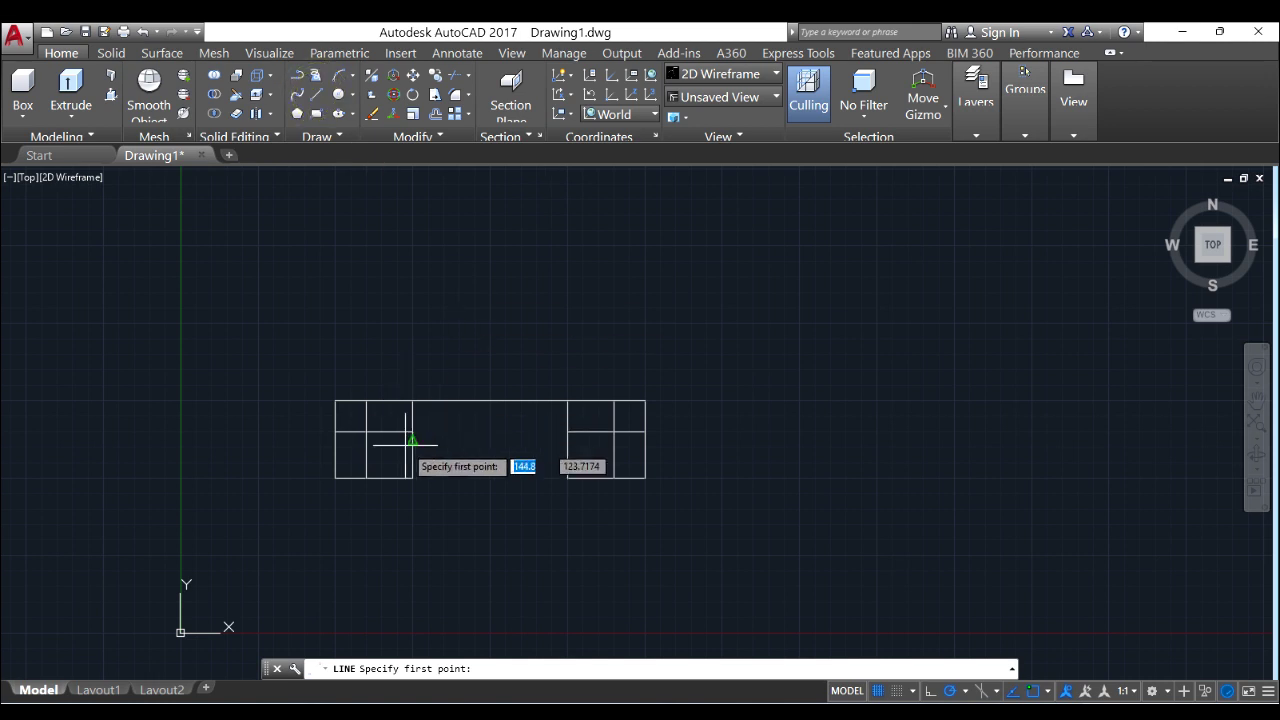
click(412, 478)
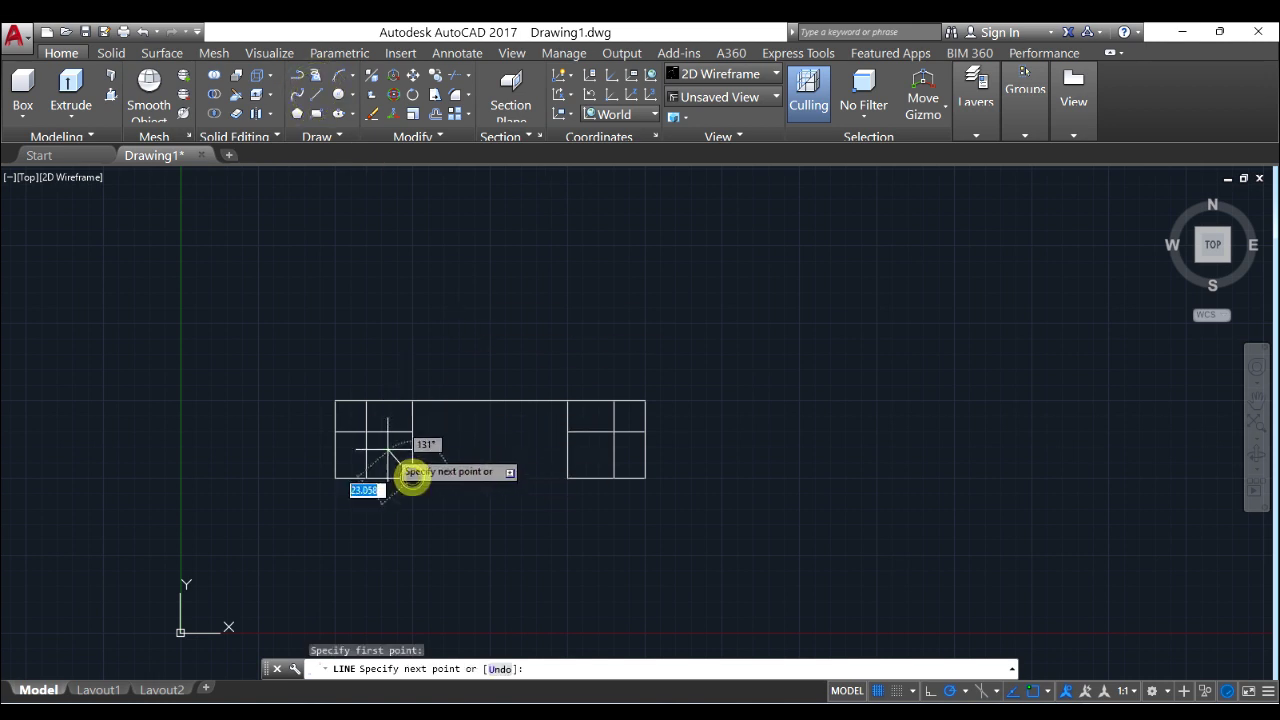
click(367, 432)
key(Return)
key(Return)
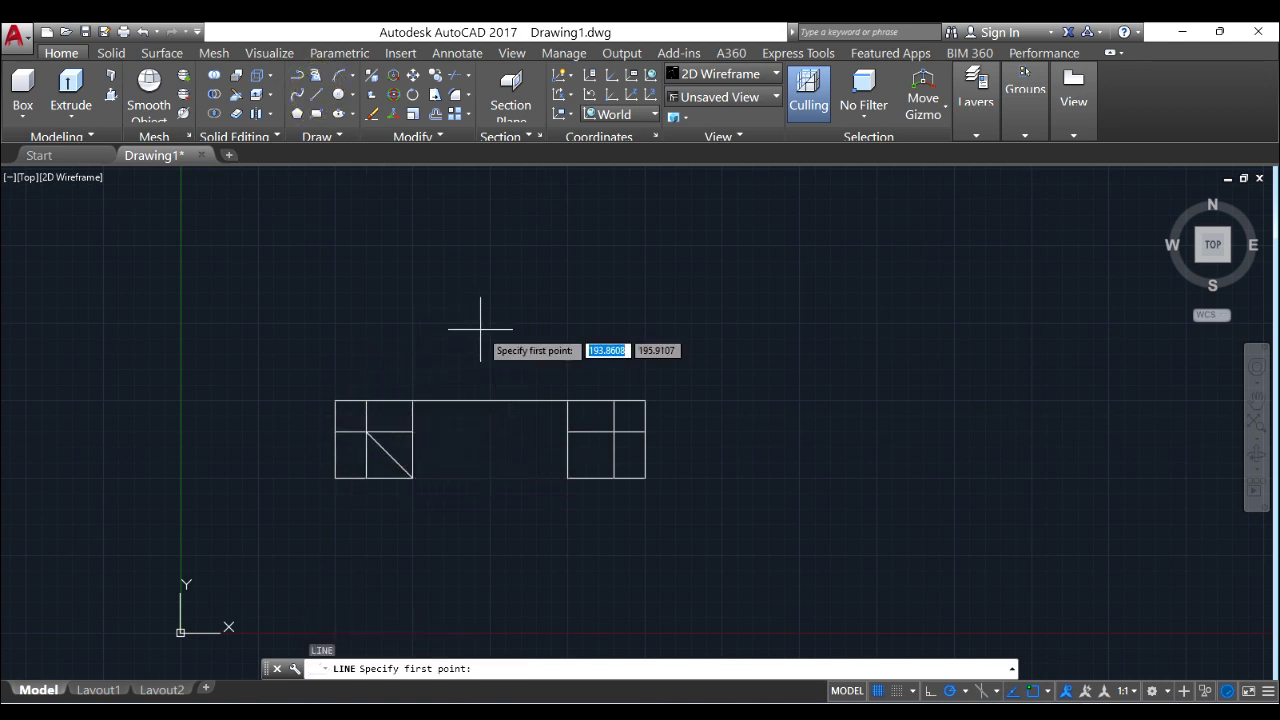
click(567, 478)
click(613, 431)
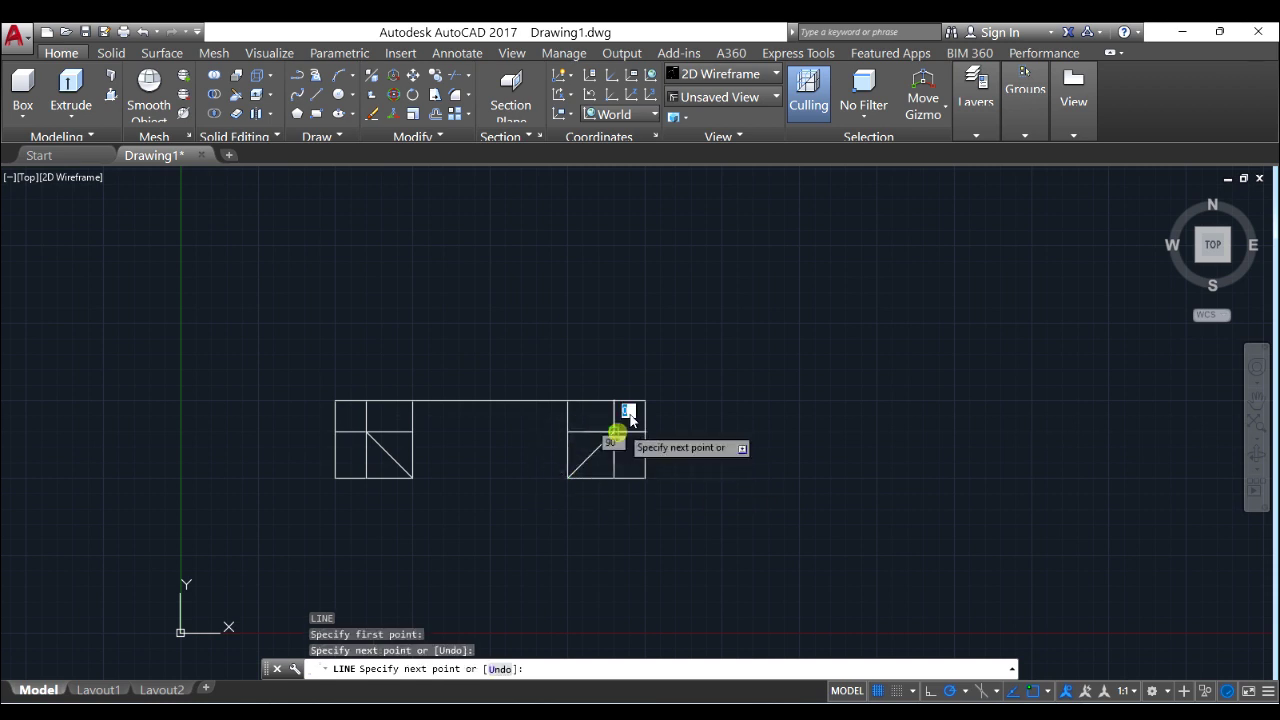
right_click(697, 285)
key(Escape)
key(Return)
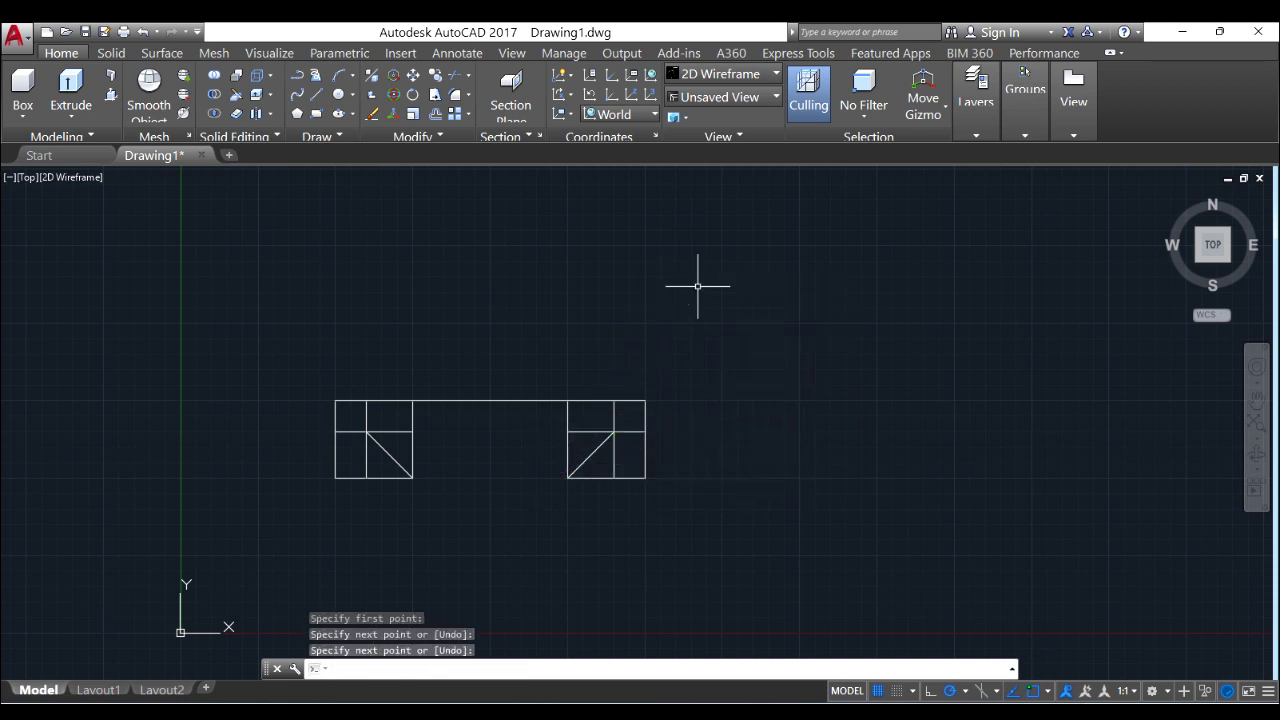
Trim the offset vertical lines in both boxes back against the cutout diagonals.
click(452, 76)
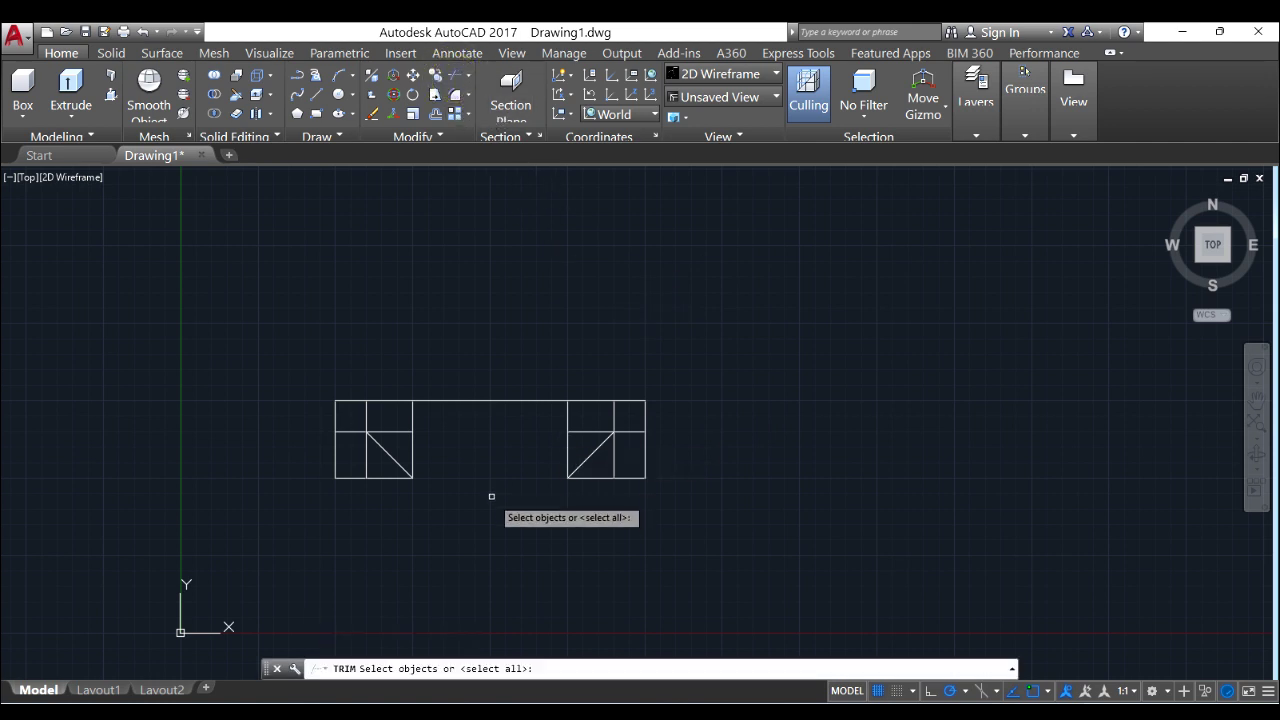
click(412, 449)
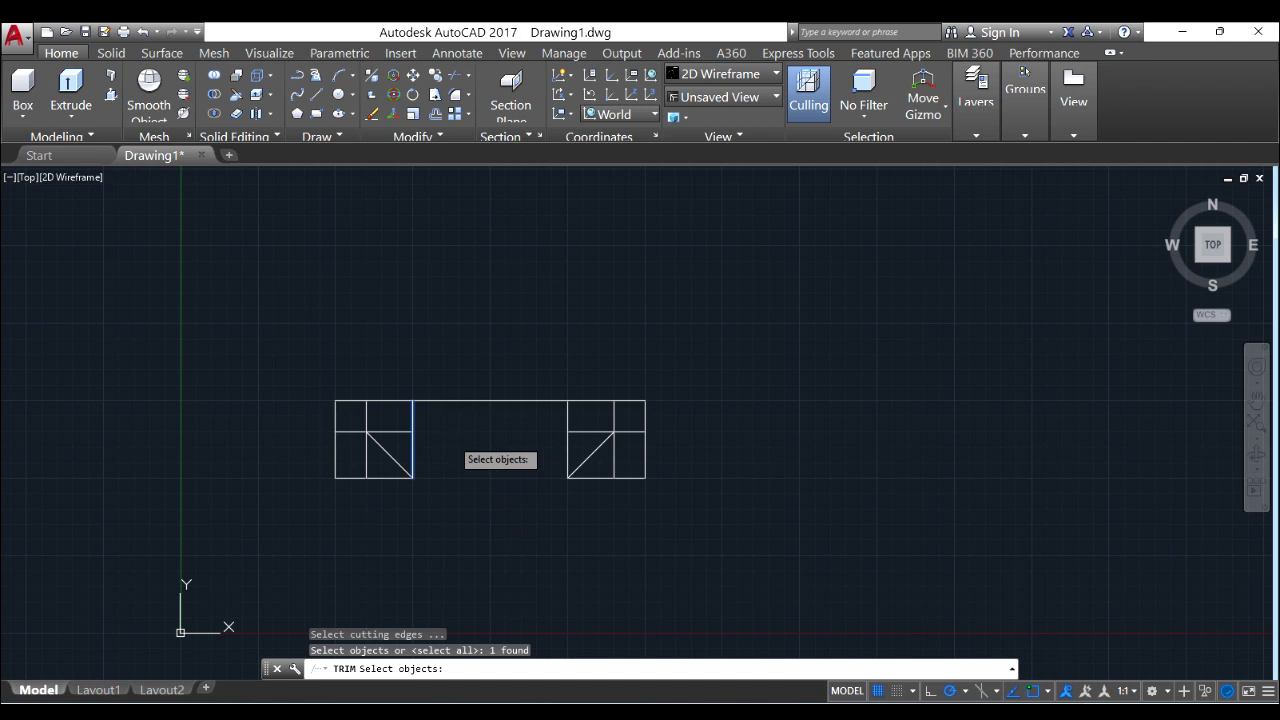
key(Escape)
click(456, 79)
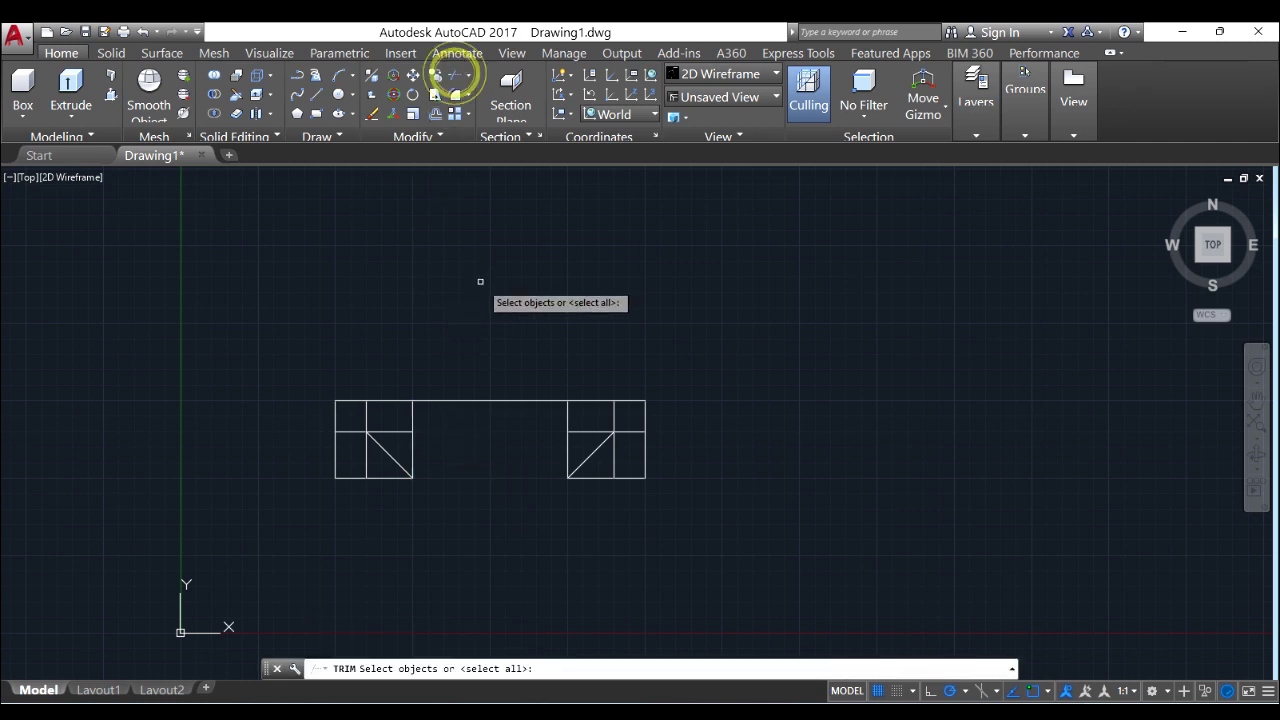
key(Return)
click(415, 457)
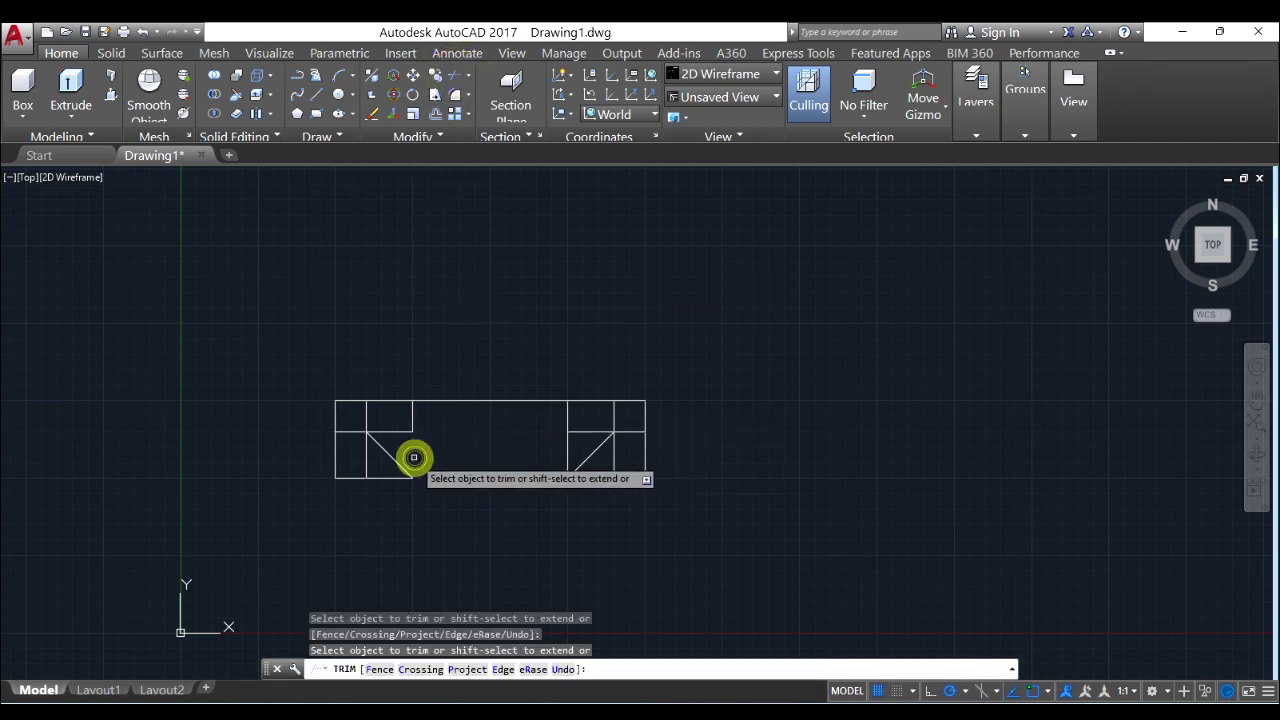
click(367, 422)
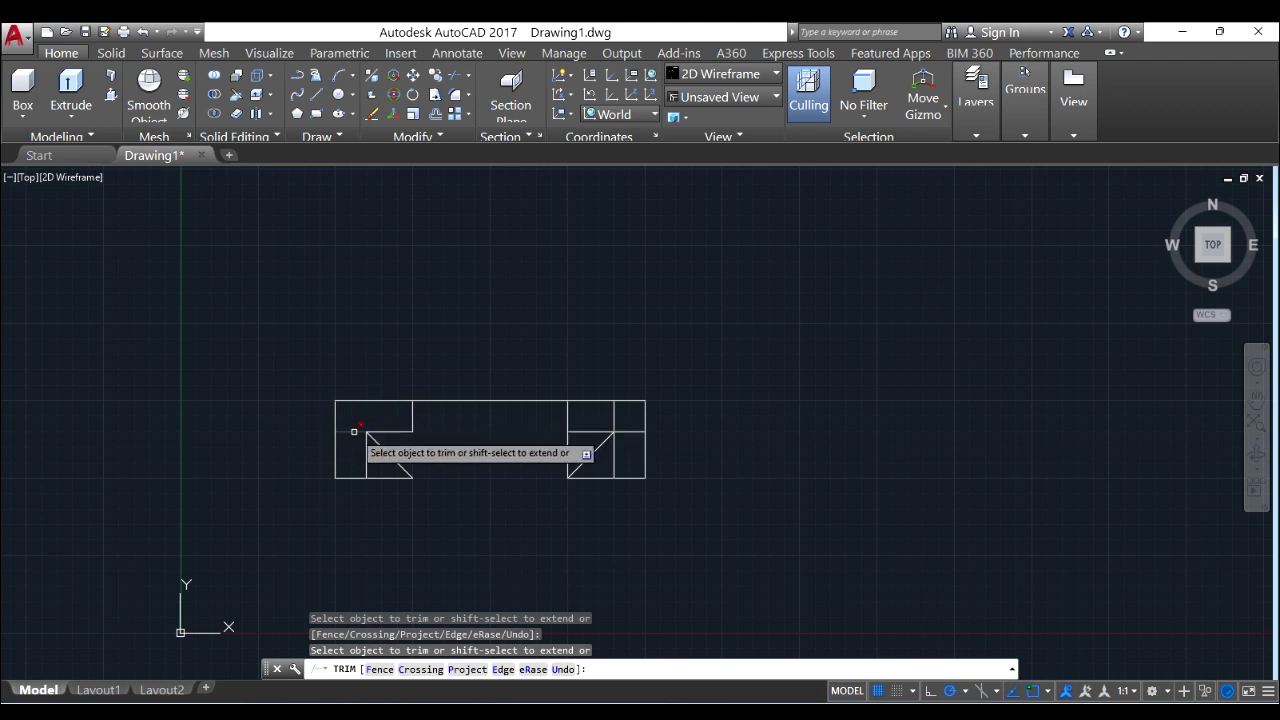
click(354, 433)
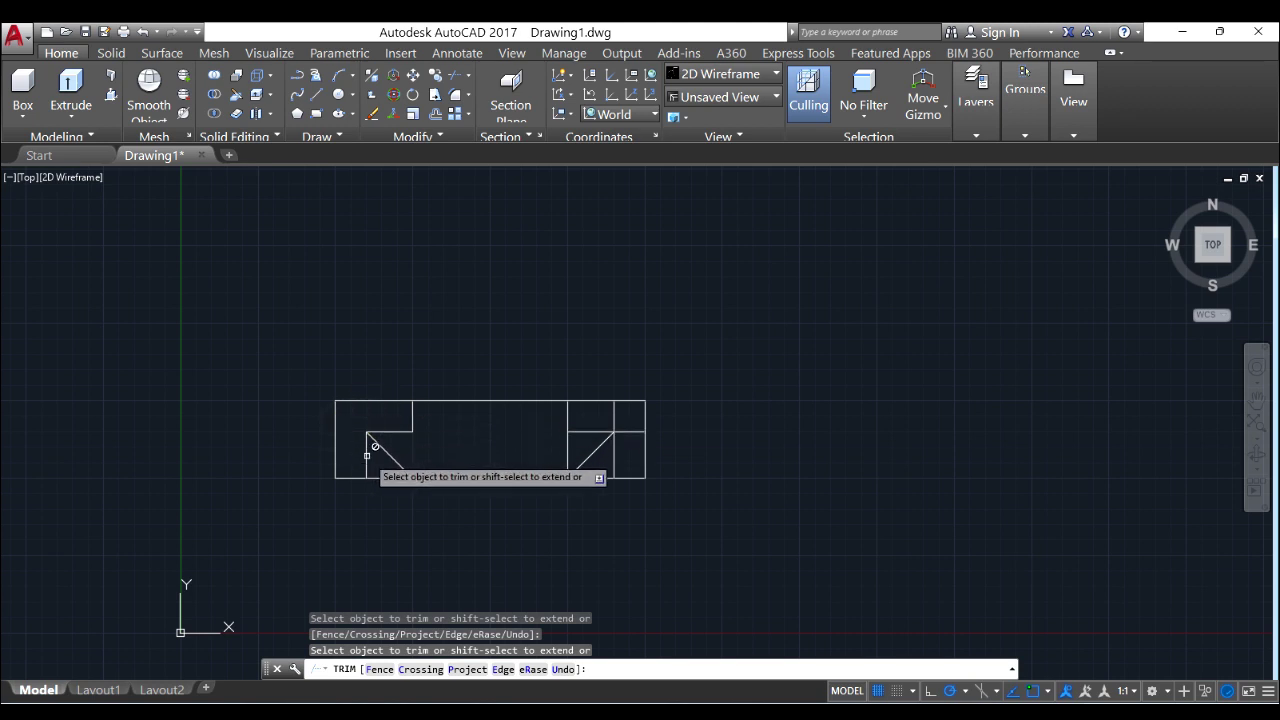
click(614, 450)
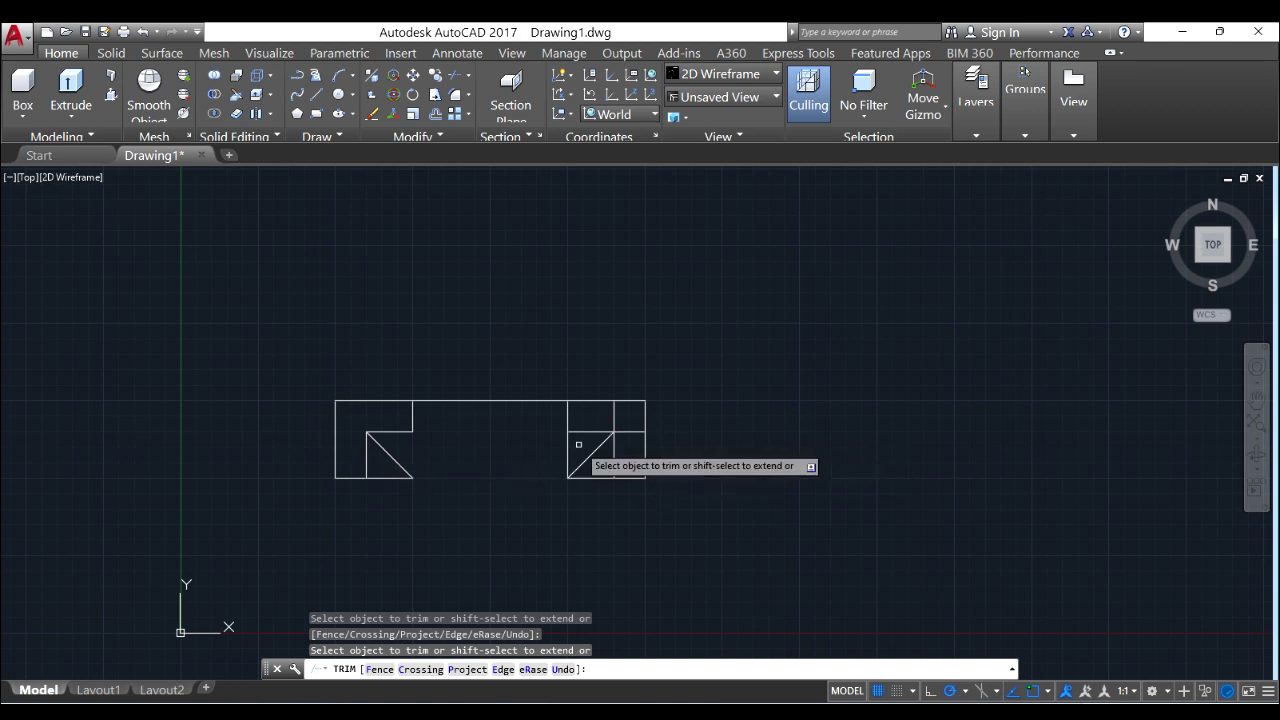
click(568, 452)
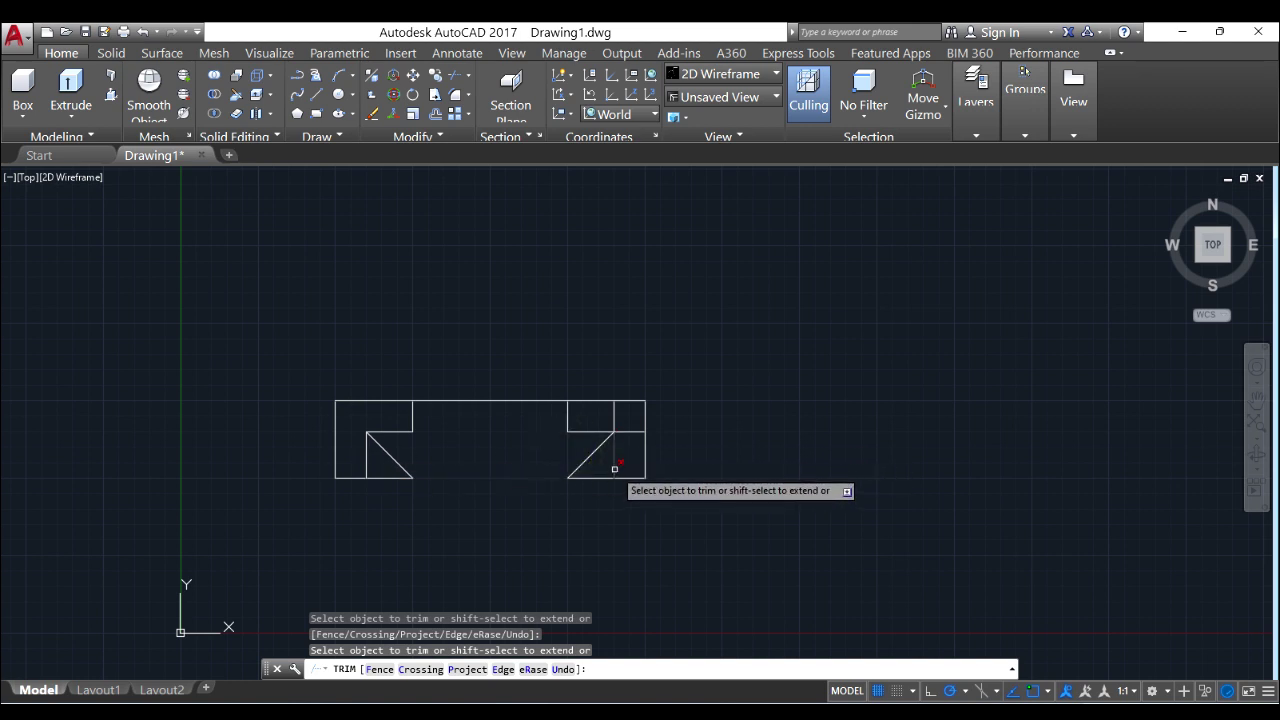
click(614, 464)
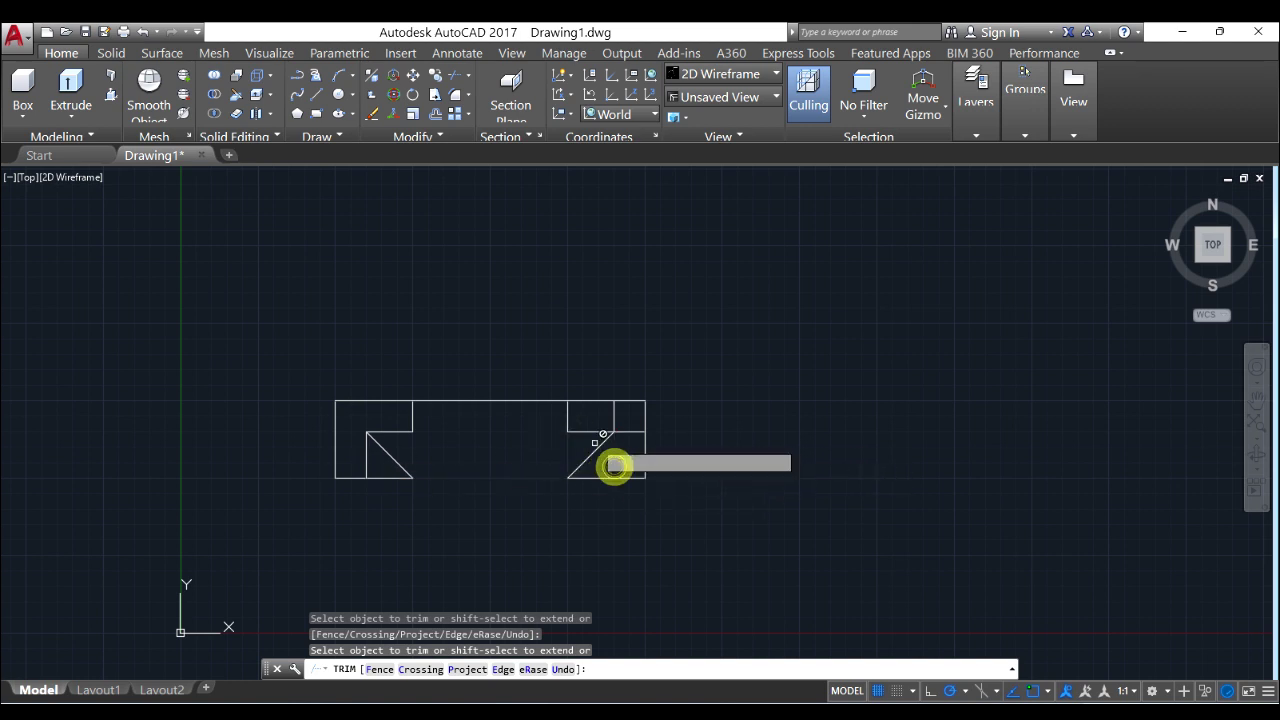
right_click(545, 426)
click(564, 438)
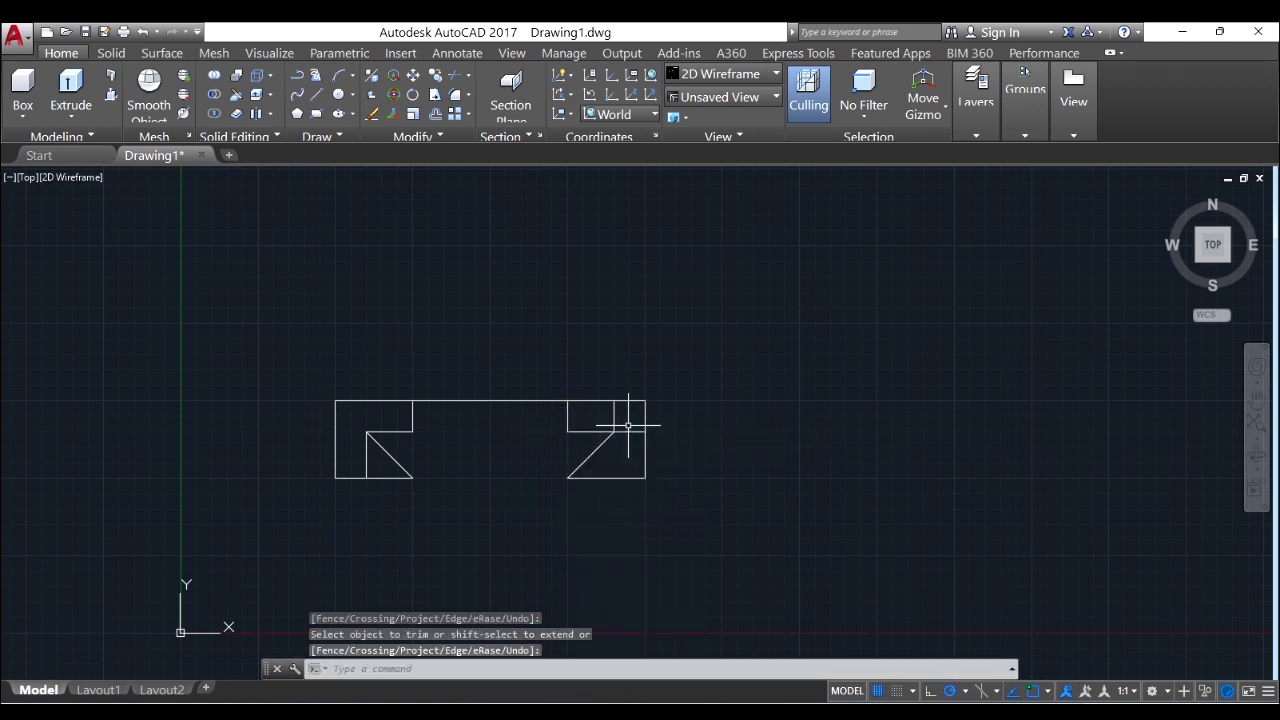
Delete the three leftover short vertical lines.
click(567, 414)
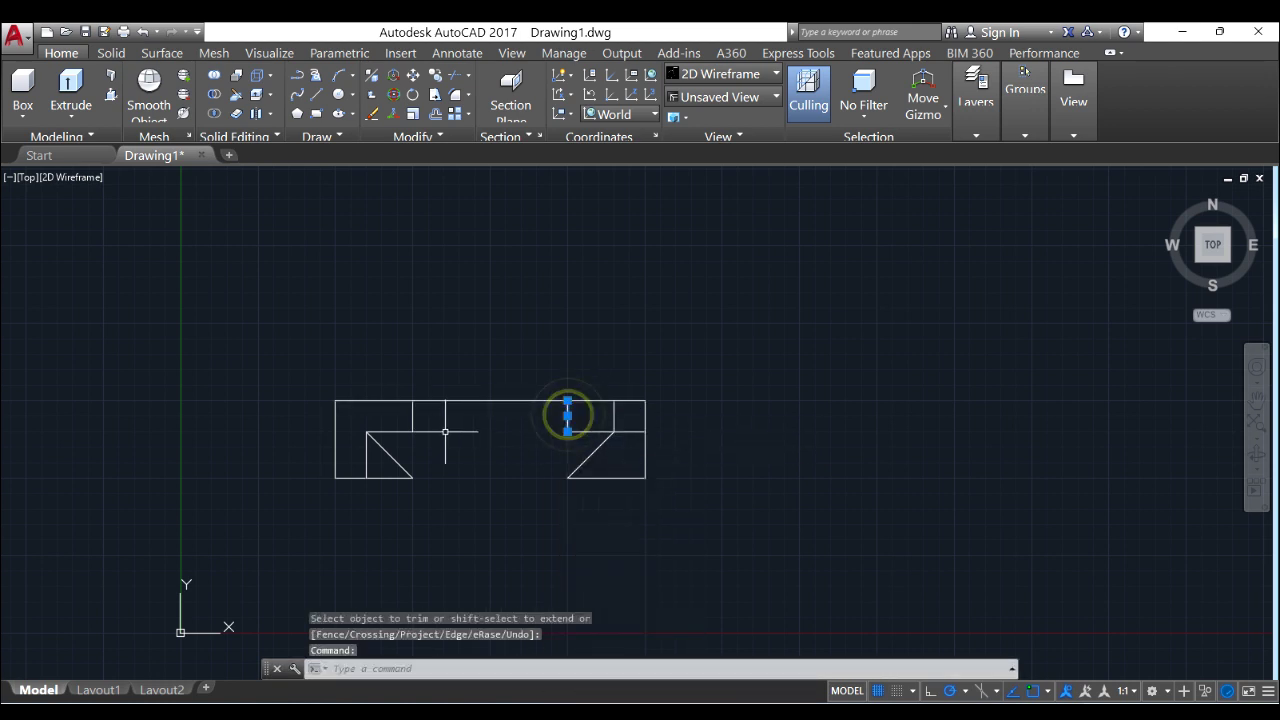
click(411, 416)
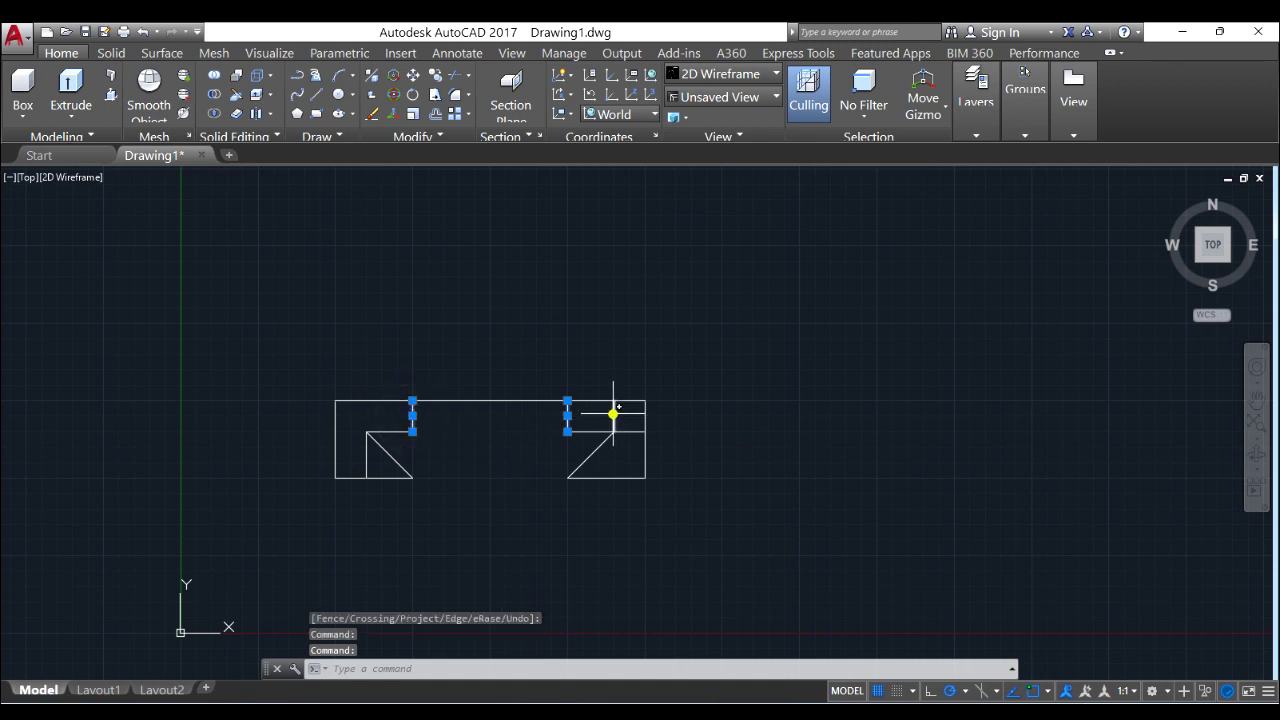
click(613, 414)
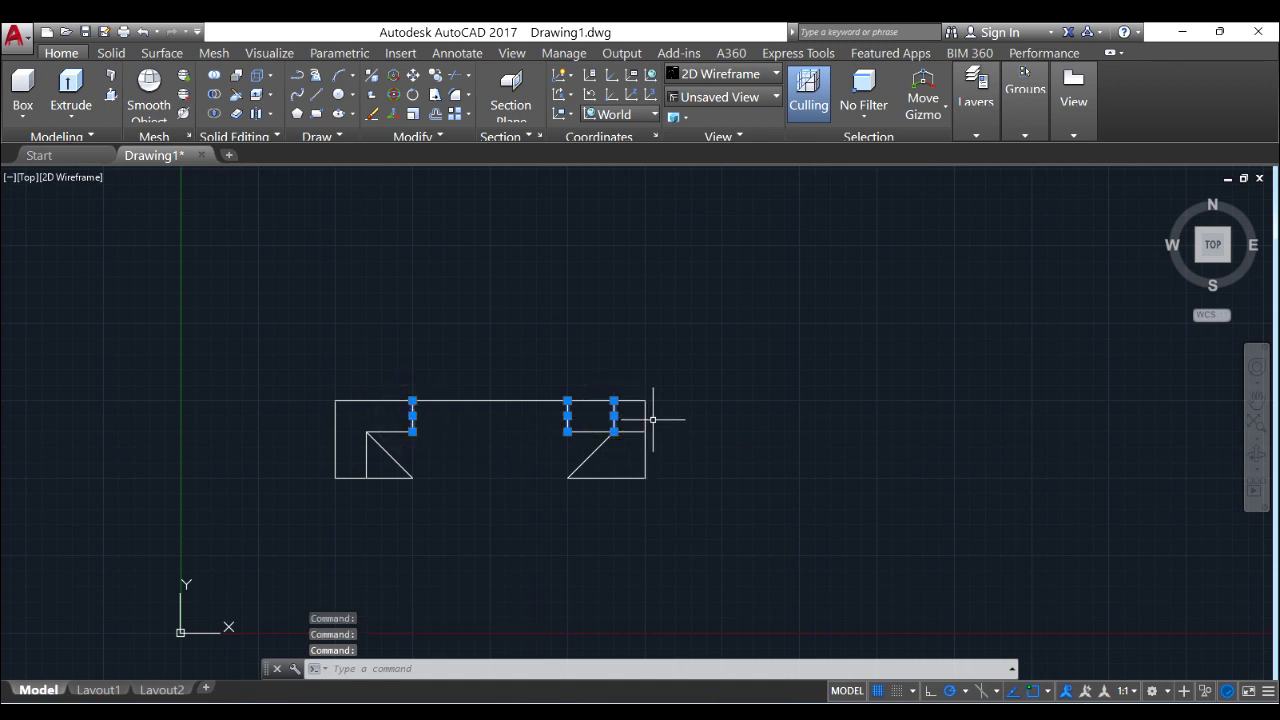
key(Delete)
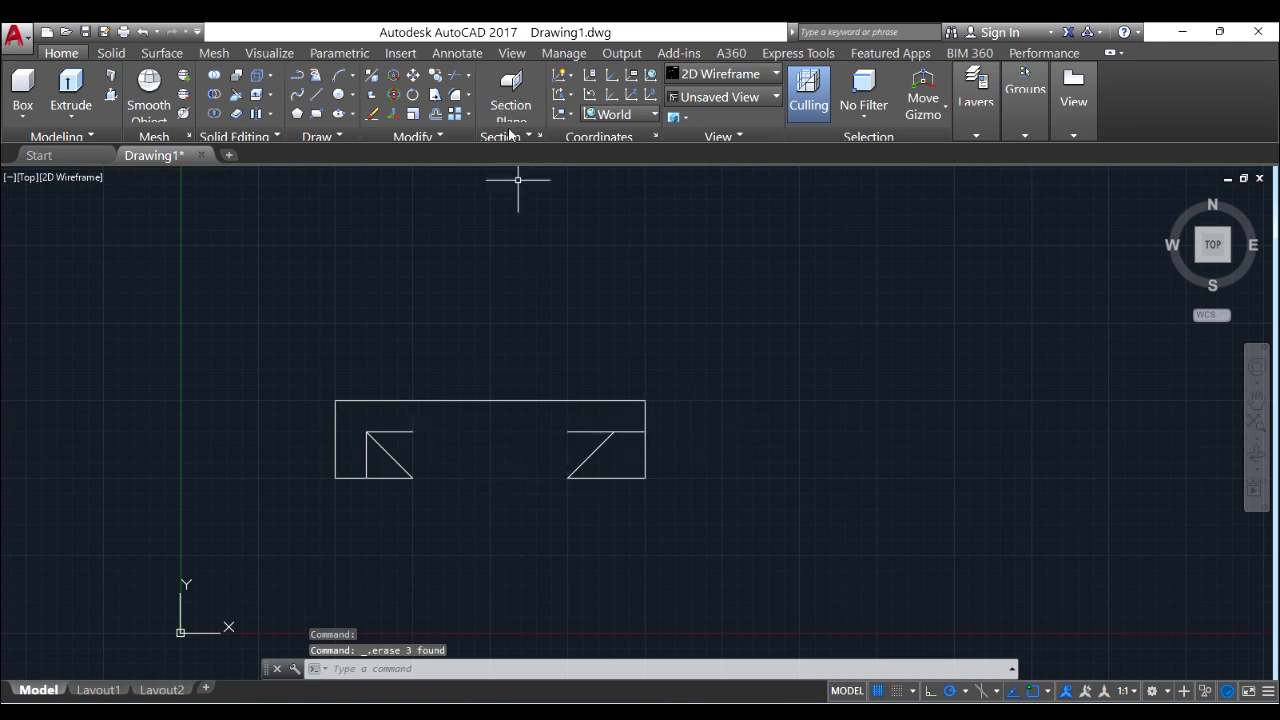
Trim the right cutout's top line back beyond its diagonal.
click(456, 80)
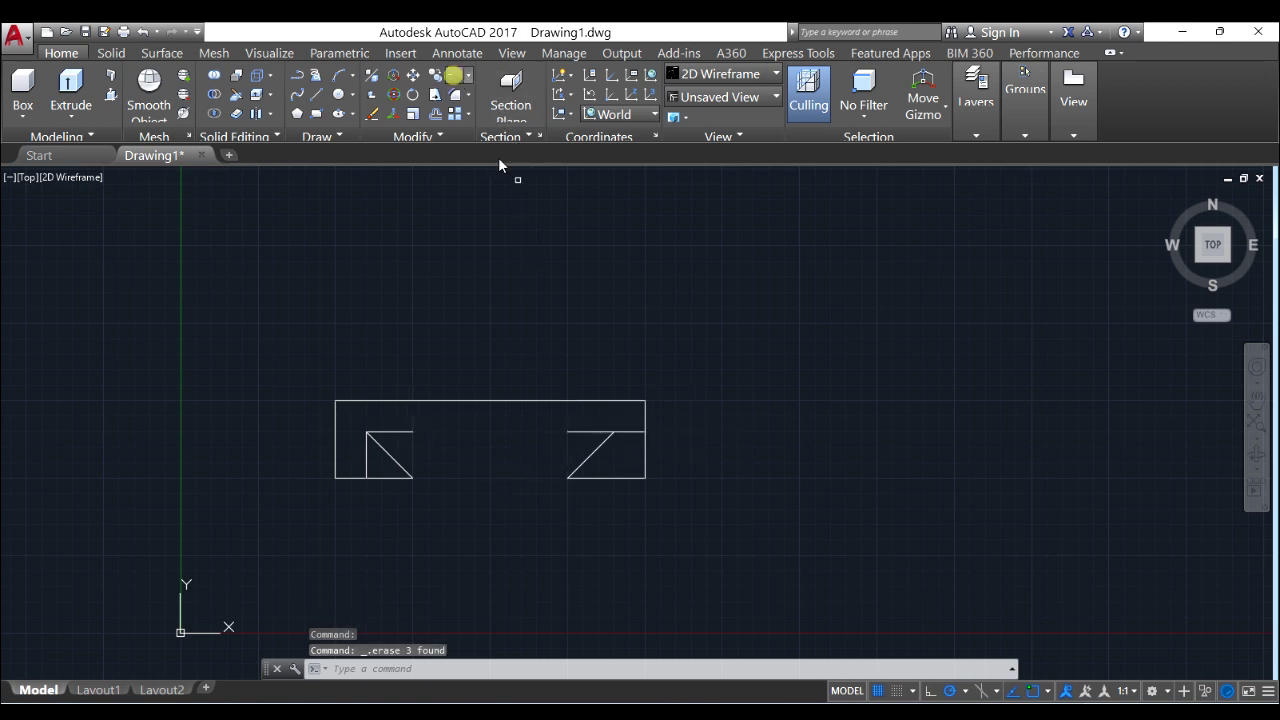
click(630, 432)
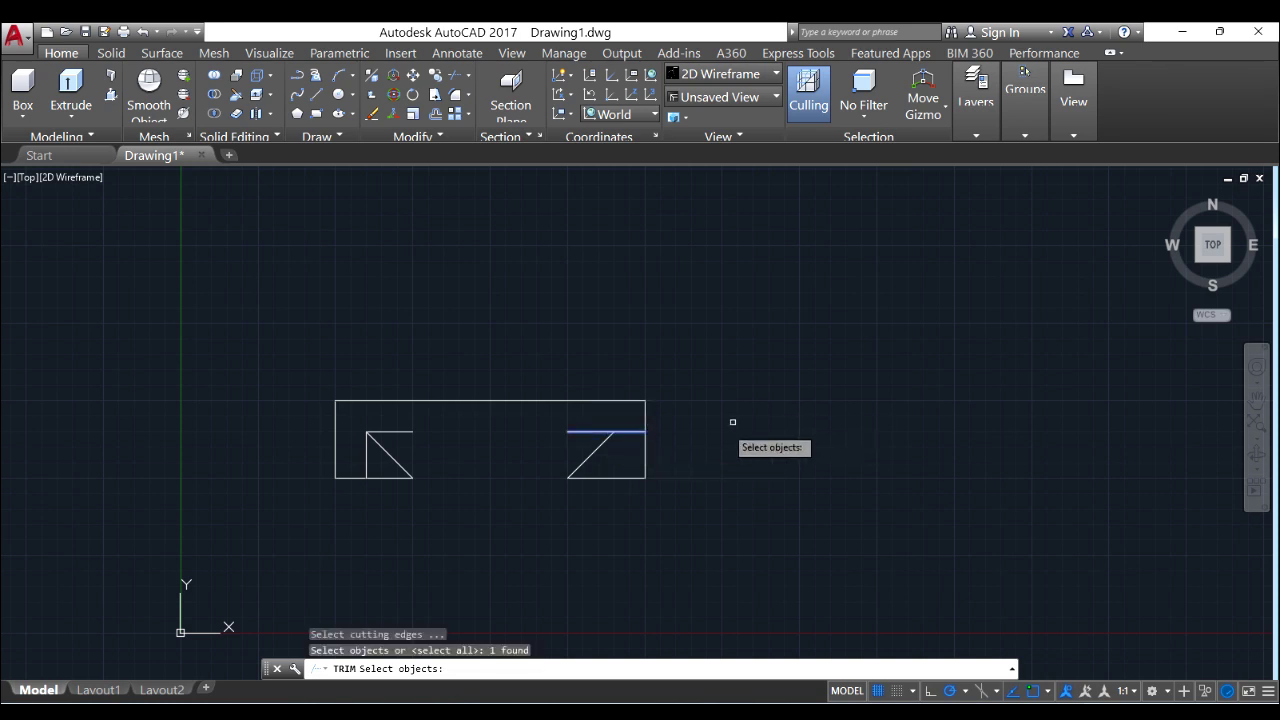
key(Escape)
click(462, 80)
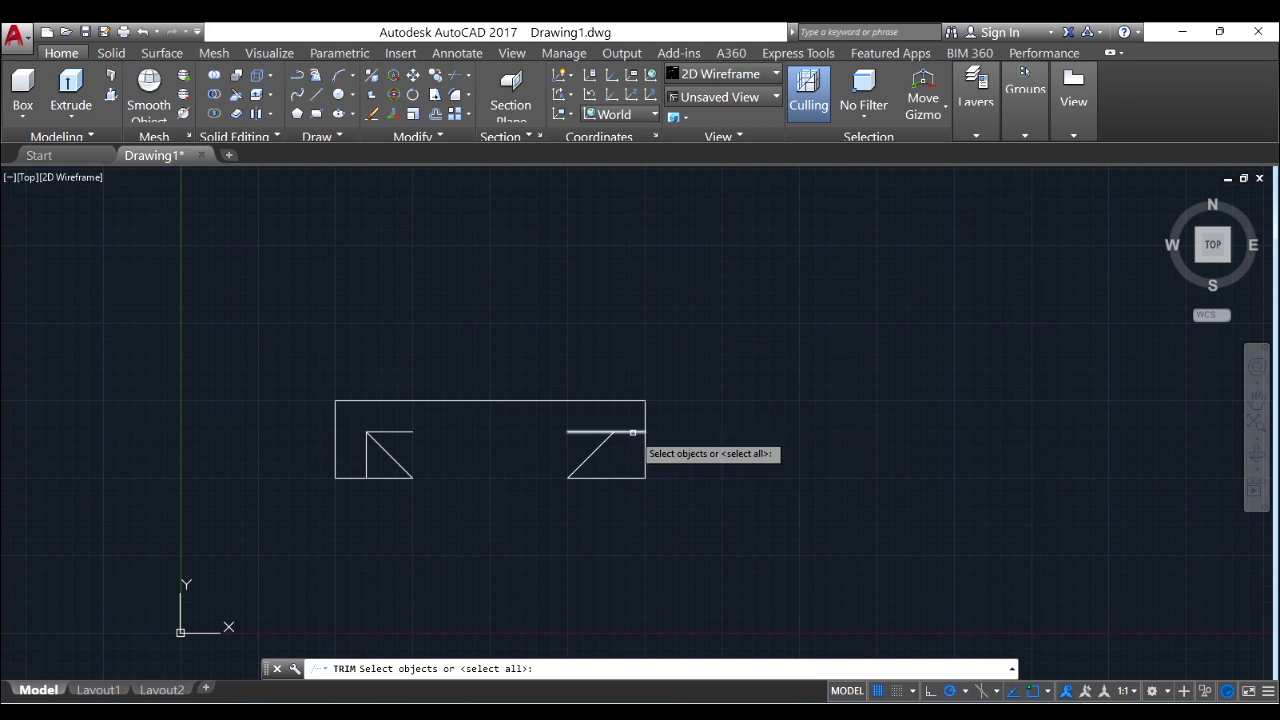
key(Return)
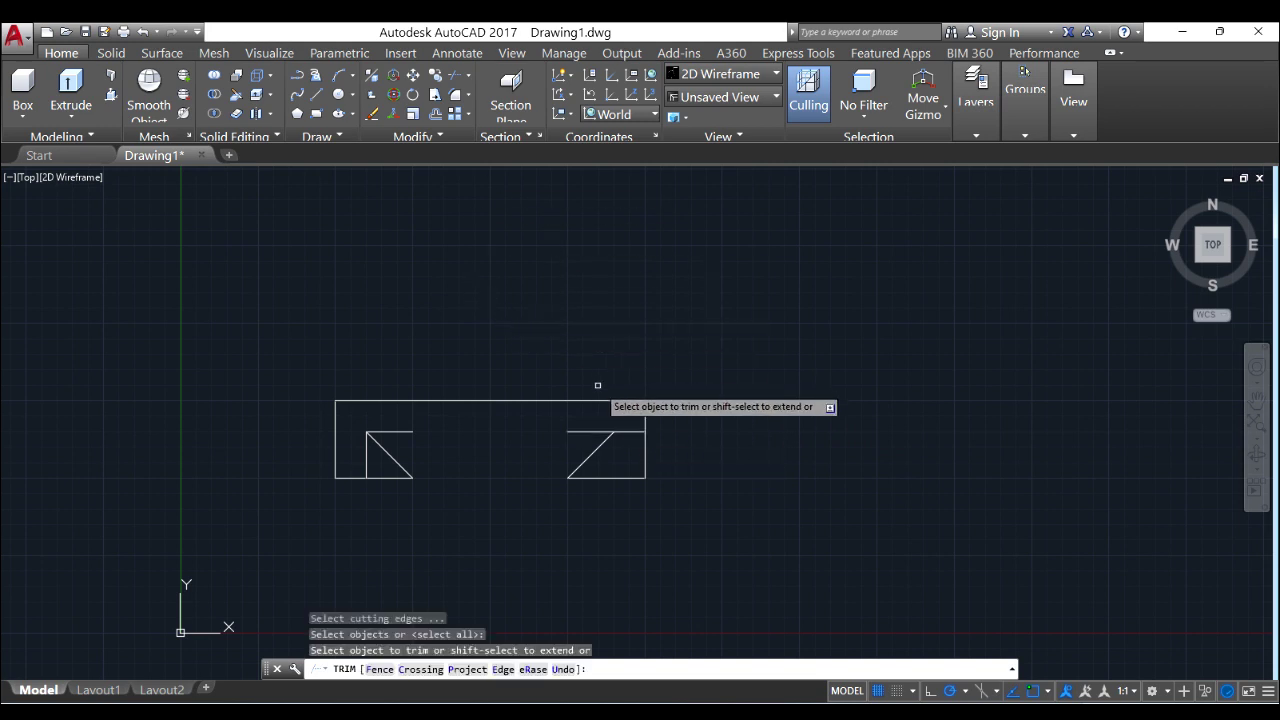
click(630, 432)
right_click(663, 237)
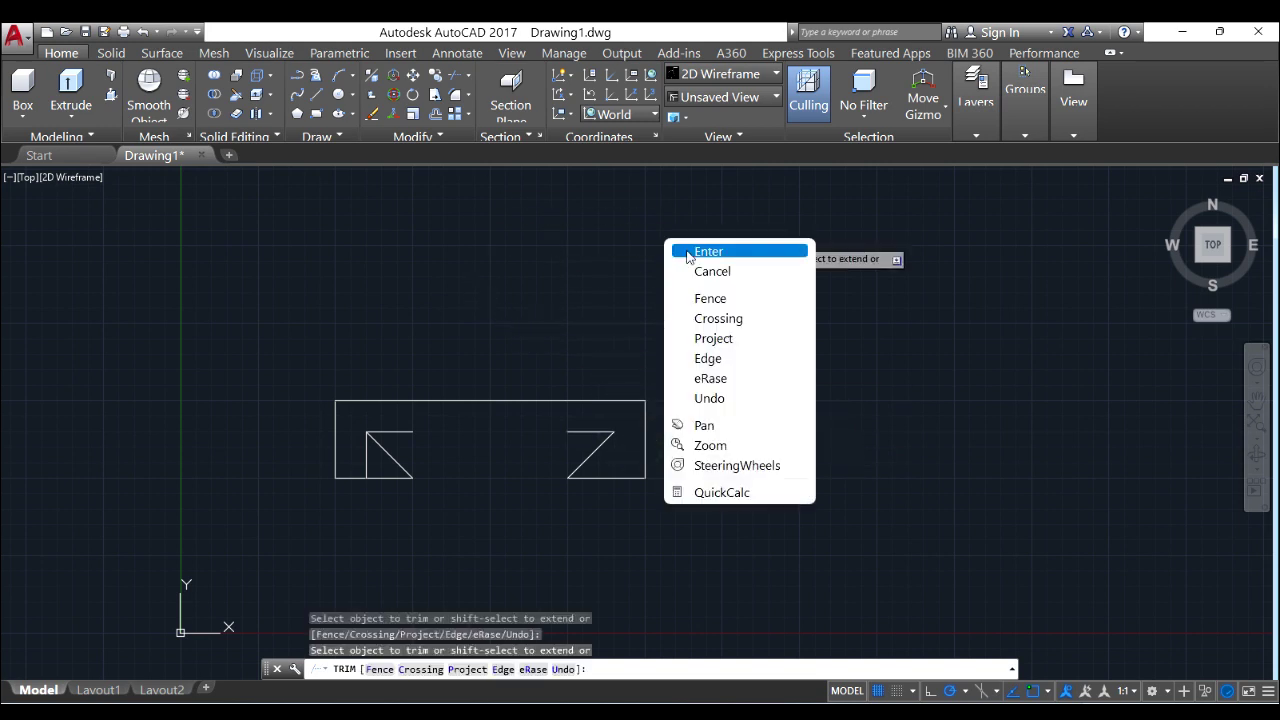
click(686, 249)
Delete the left cutout's leftover vertical and the two short horizontal cutout lines.
click(368, 466)
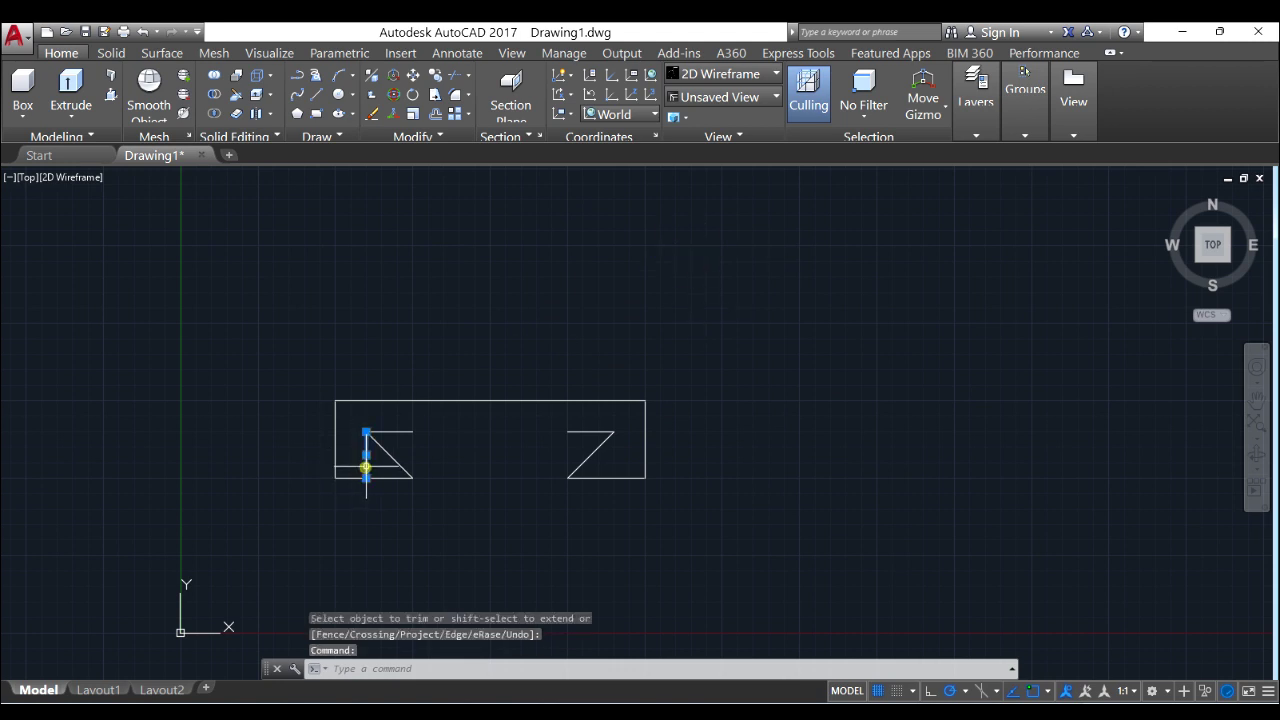
key(Delete)
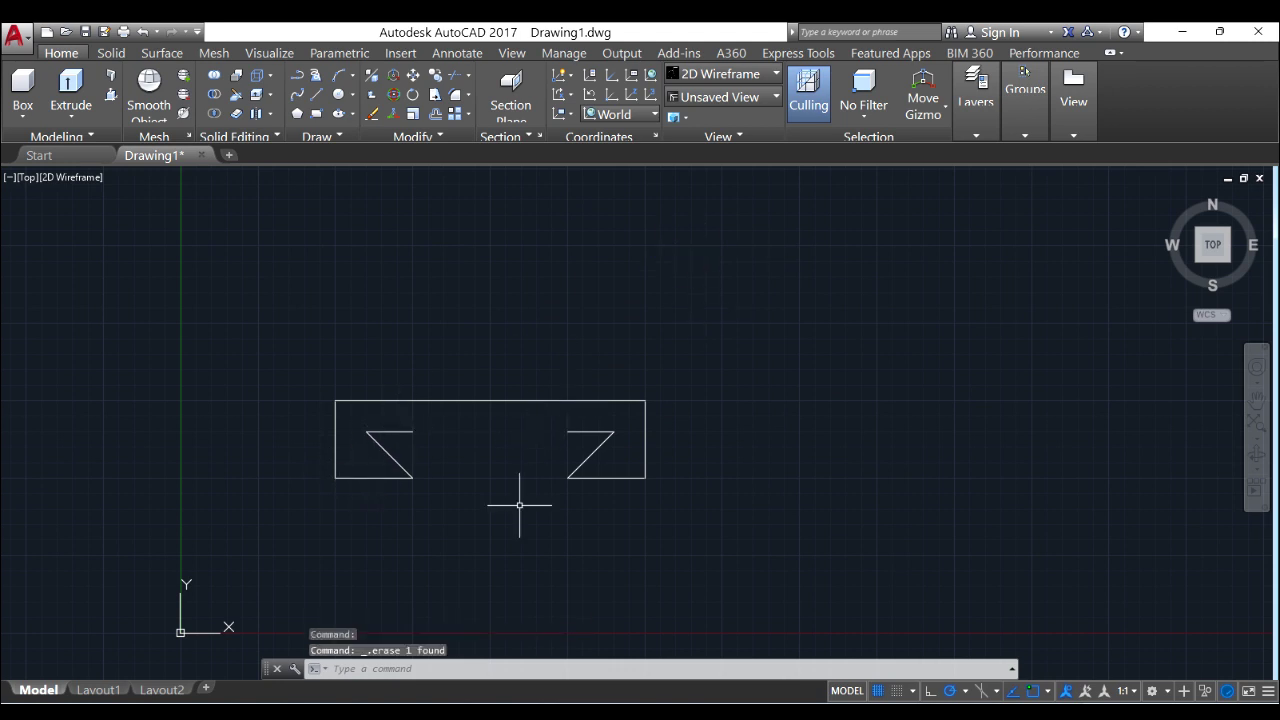
key(alt+Tab)
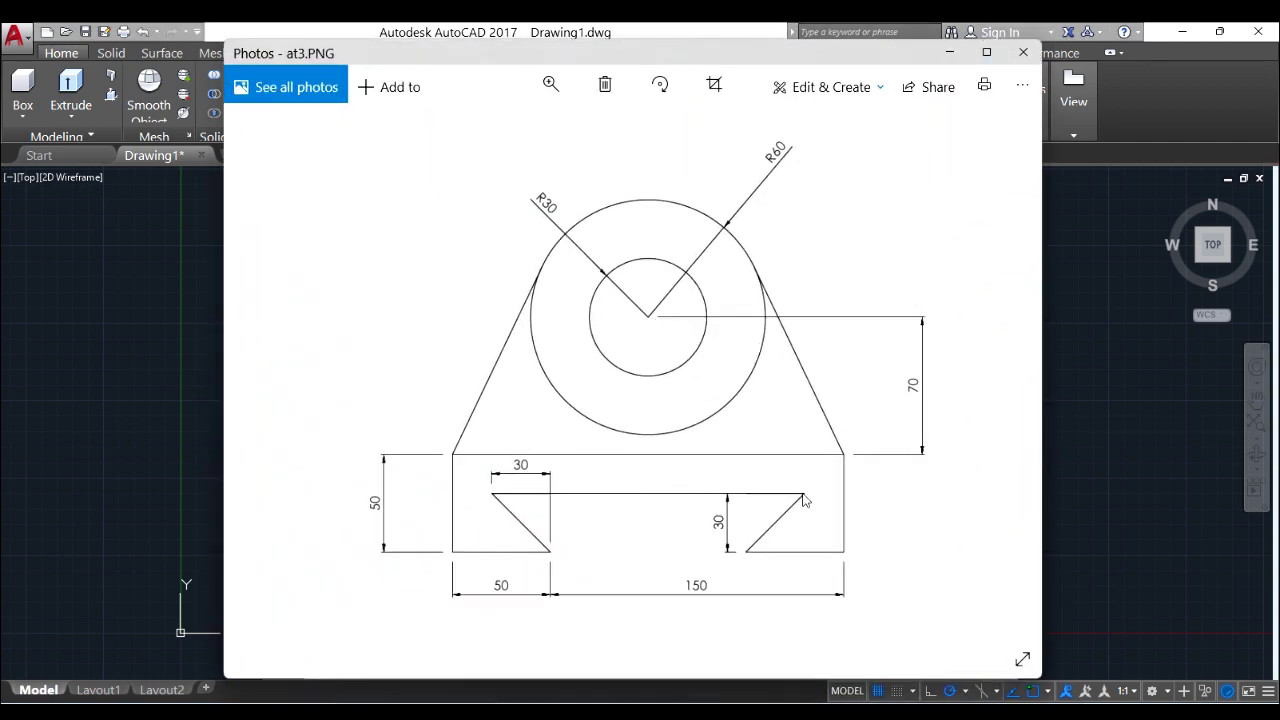
key(alt+Tab)
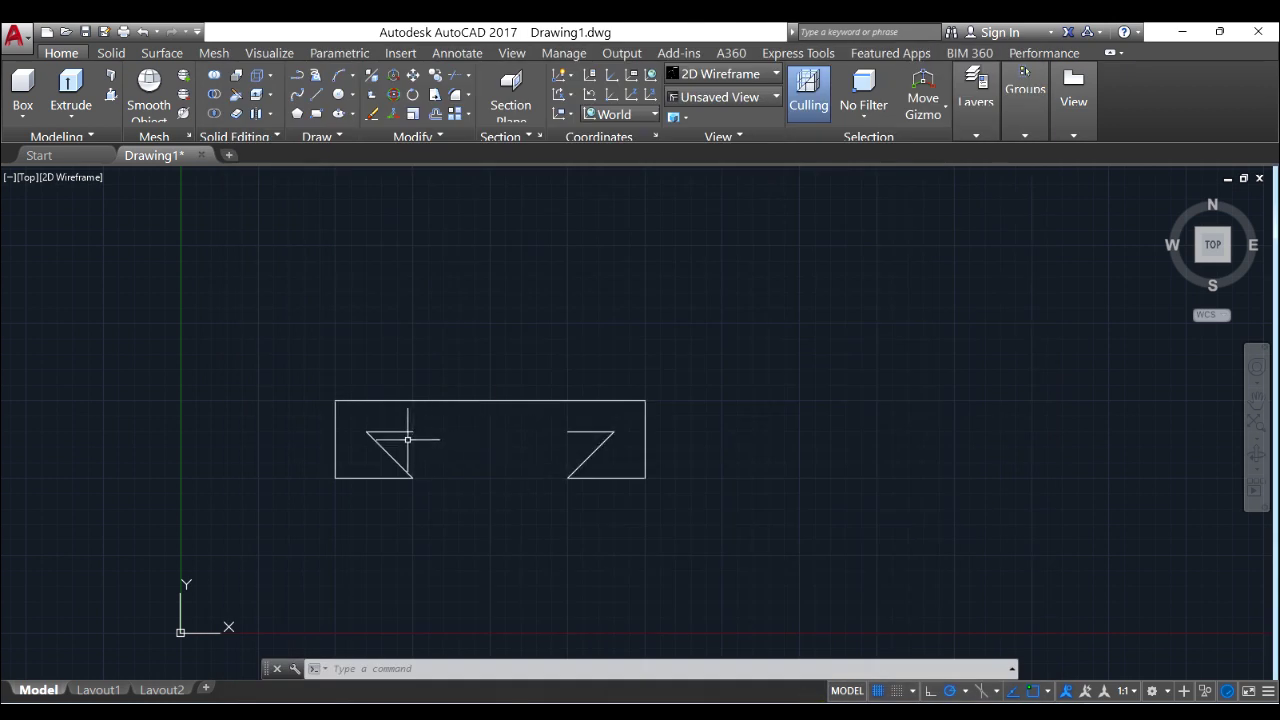
click(408, 433)
click(596, 427)
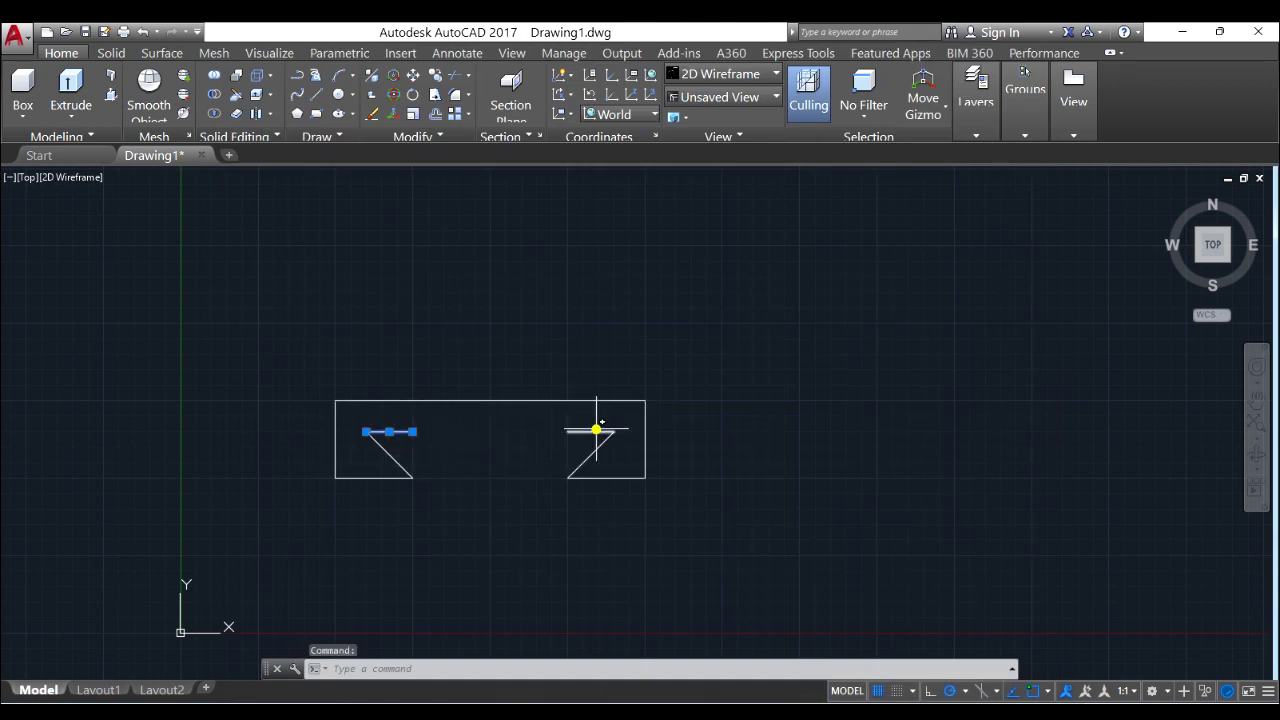
click(580, 430)
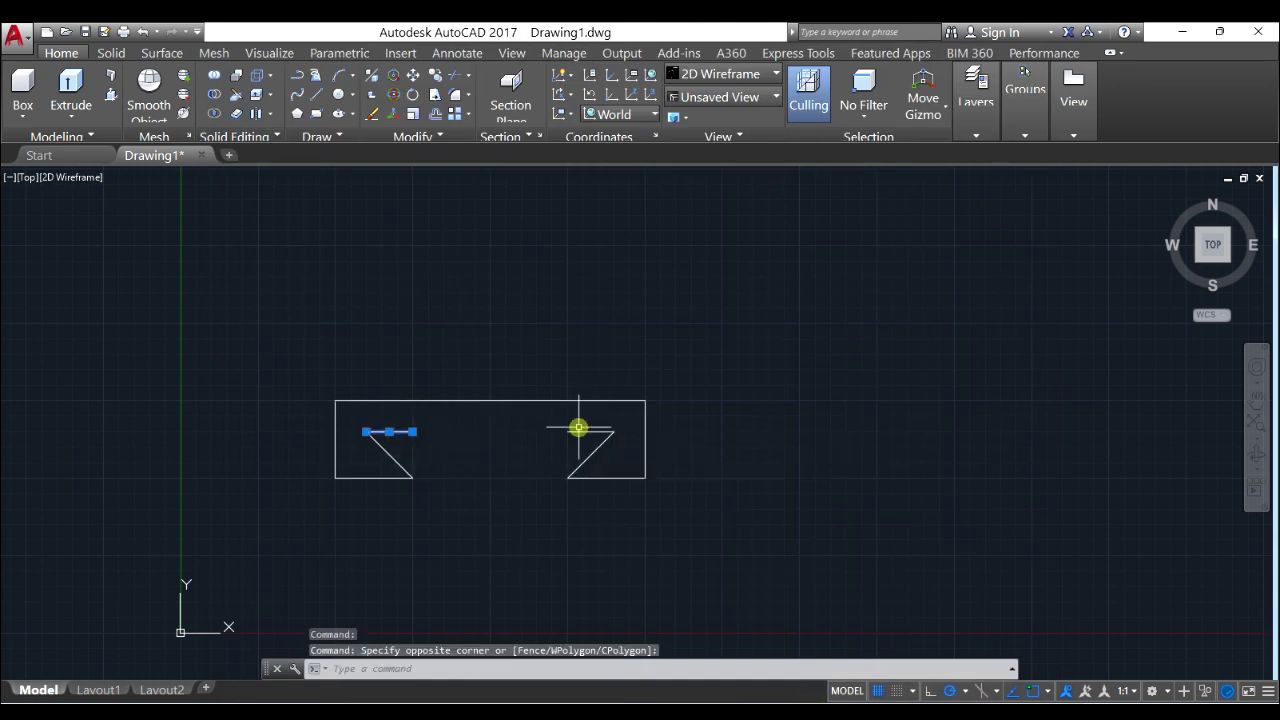
click(575, 433)
key(Delete)
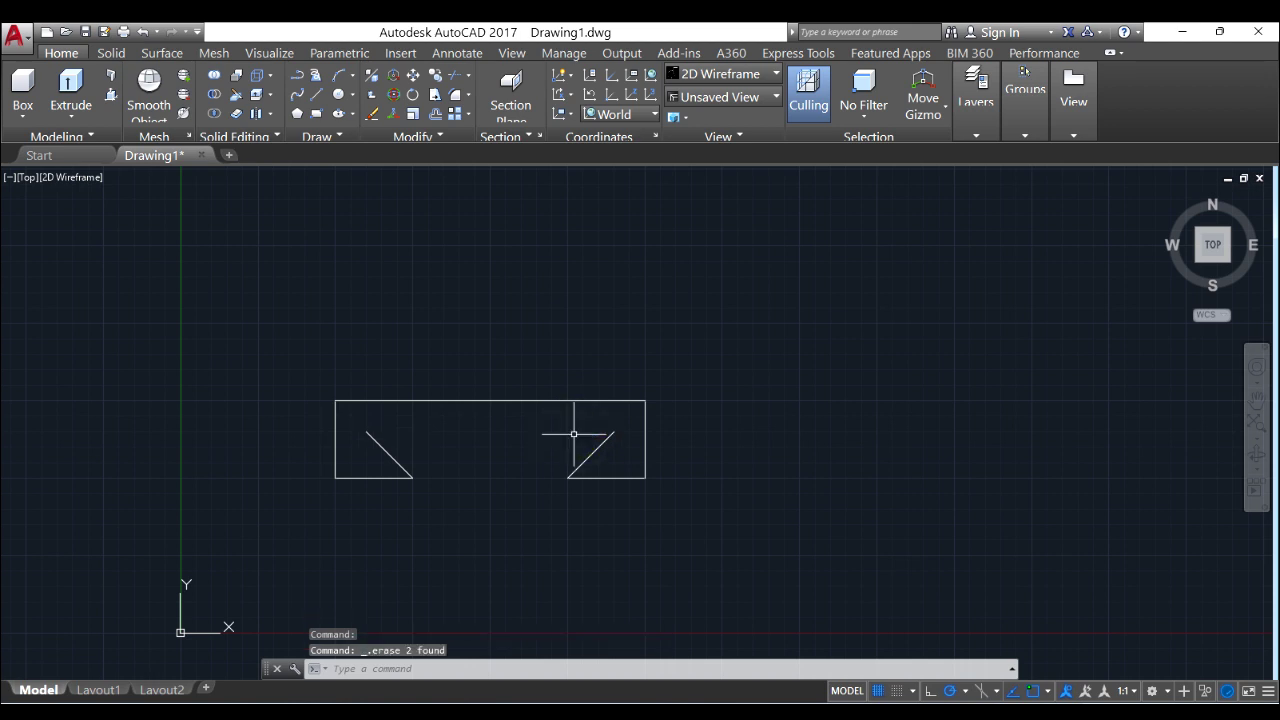
Draw a horizontal line joining the top ends of both diagonals, then open at3.PNG.
click(316, 94)
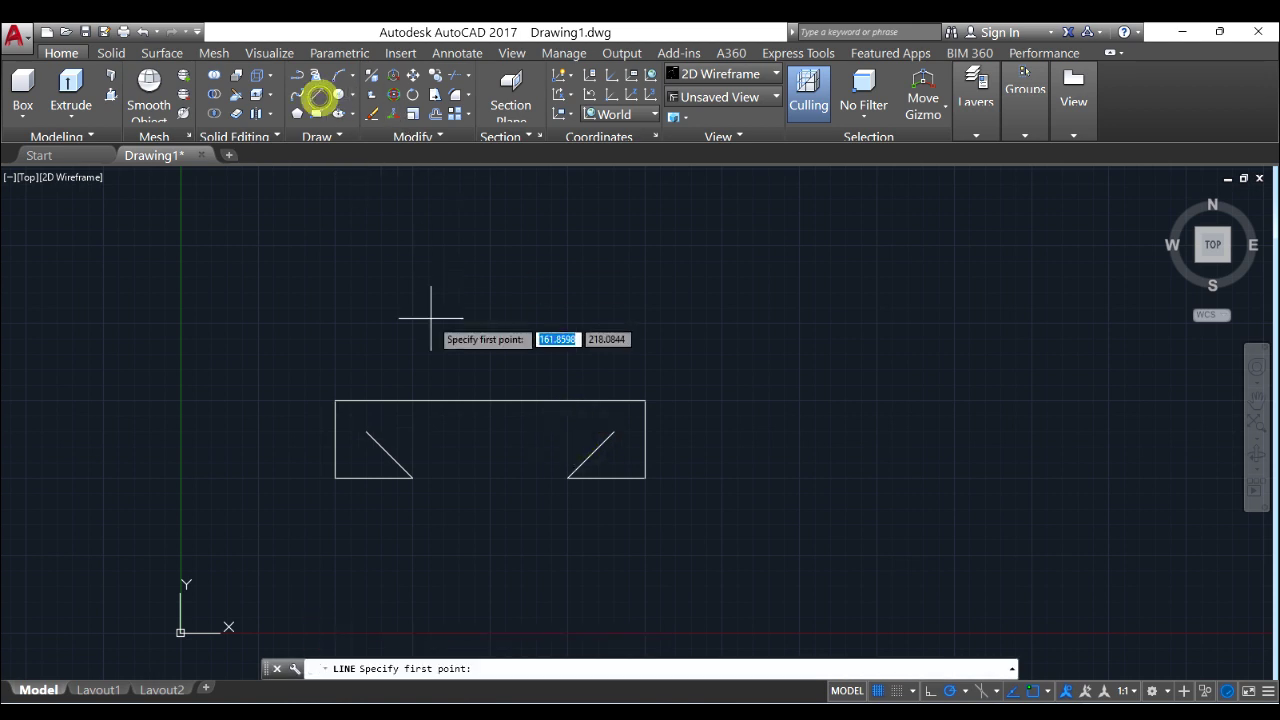
click(366, 432)
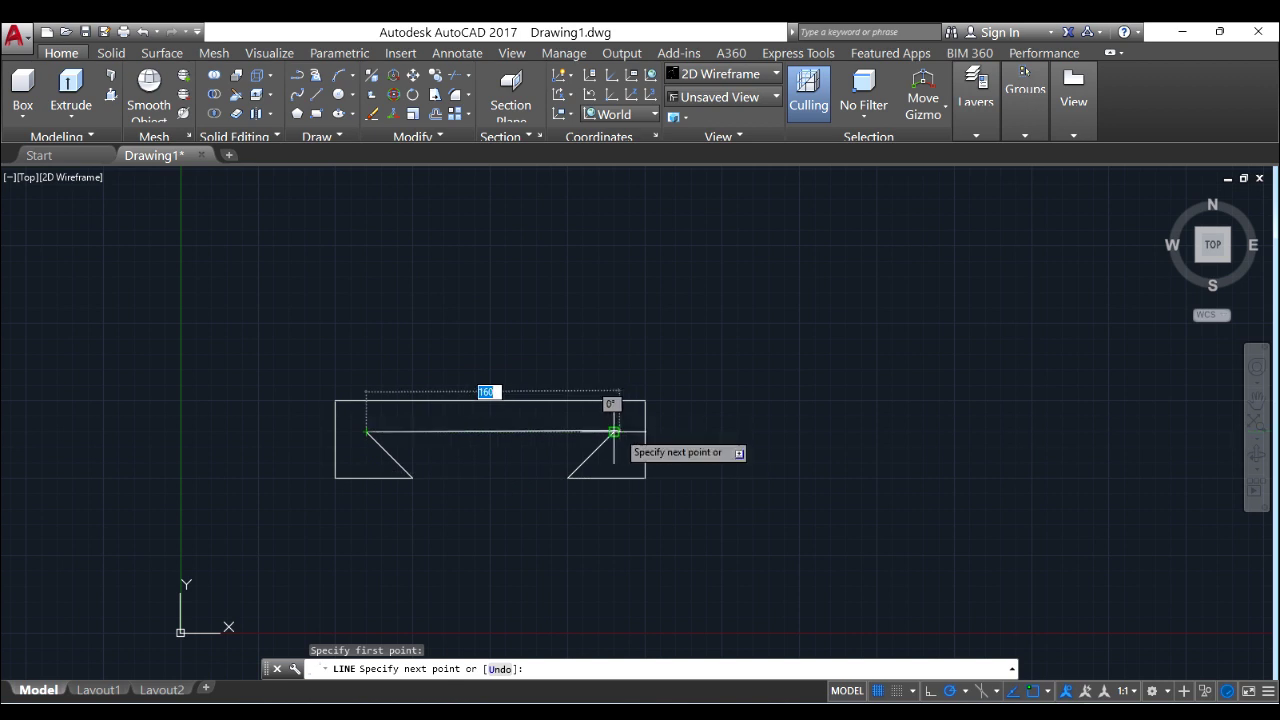
click(617, 432)
right_click(714, 308)
click(730, 318)
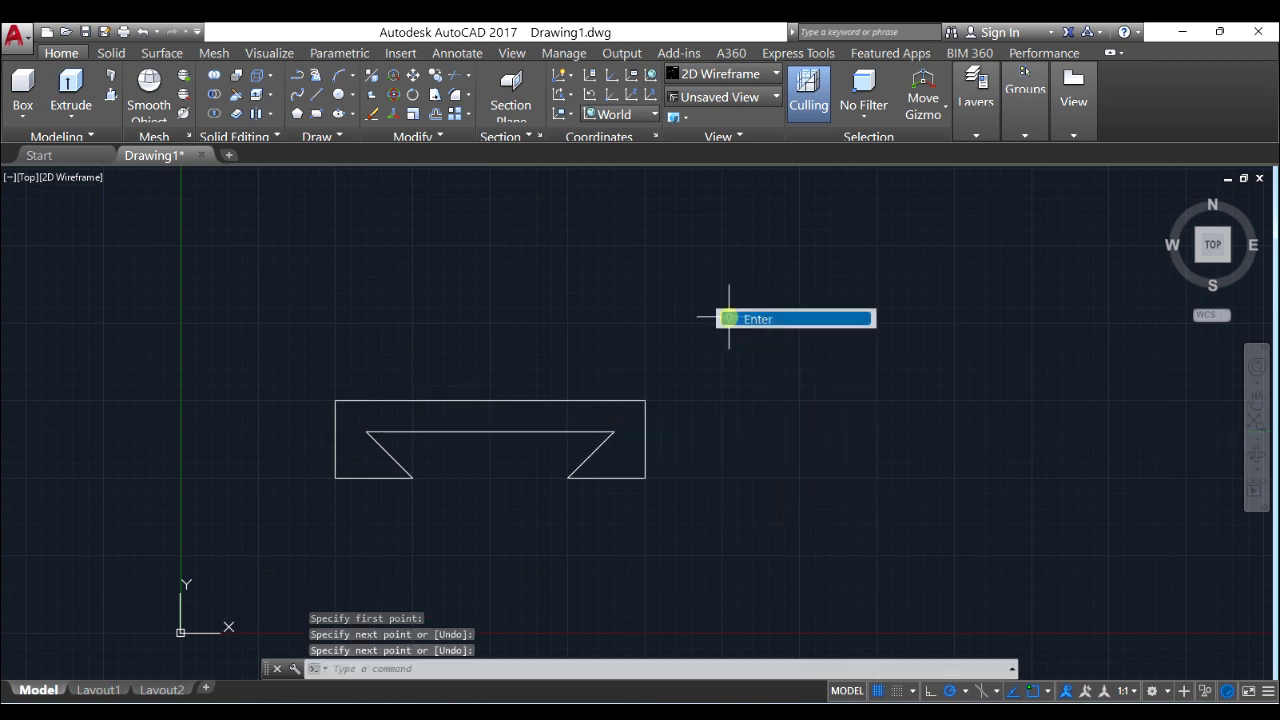
scroll(775, 390, down, 2)
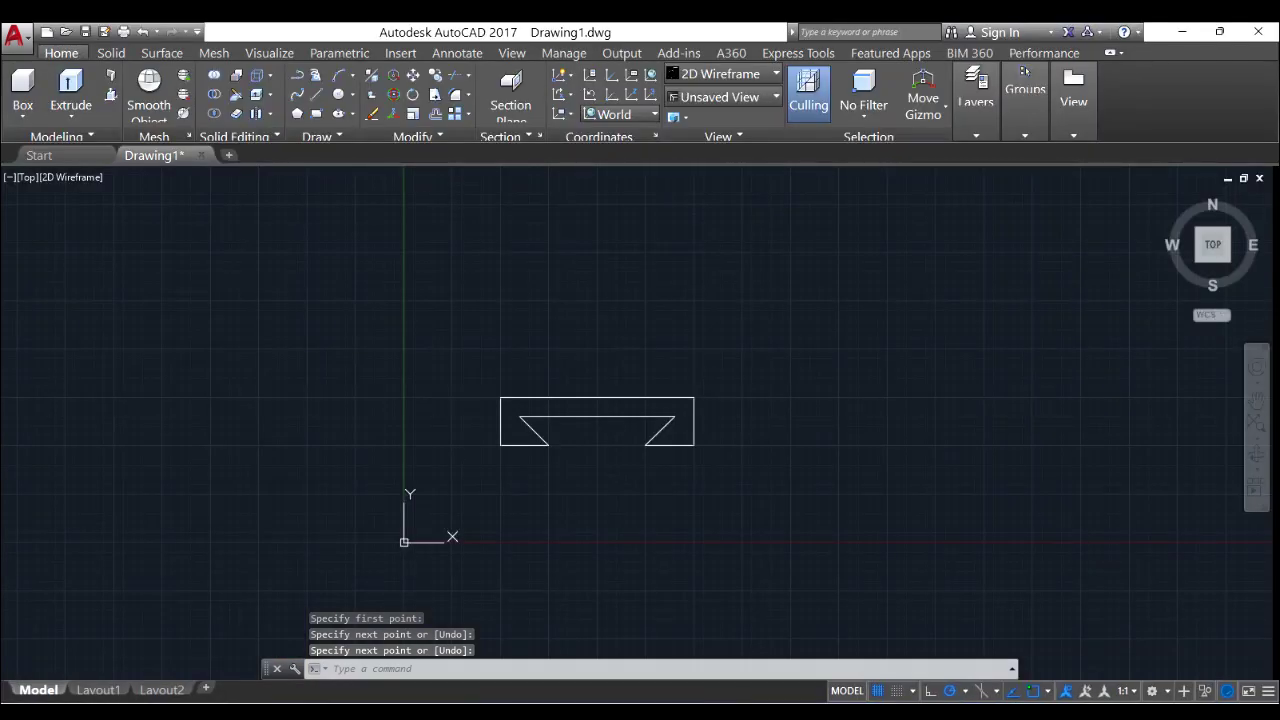
click(800, 700)
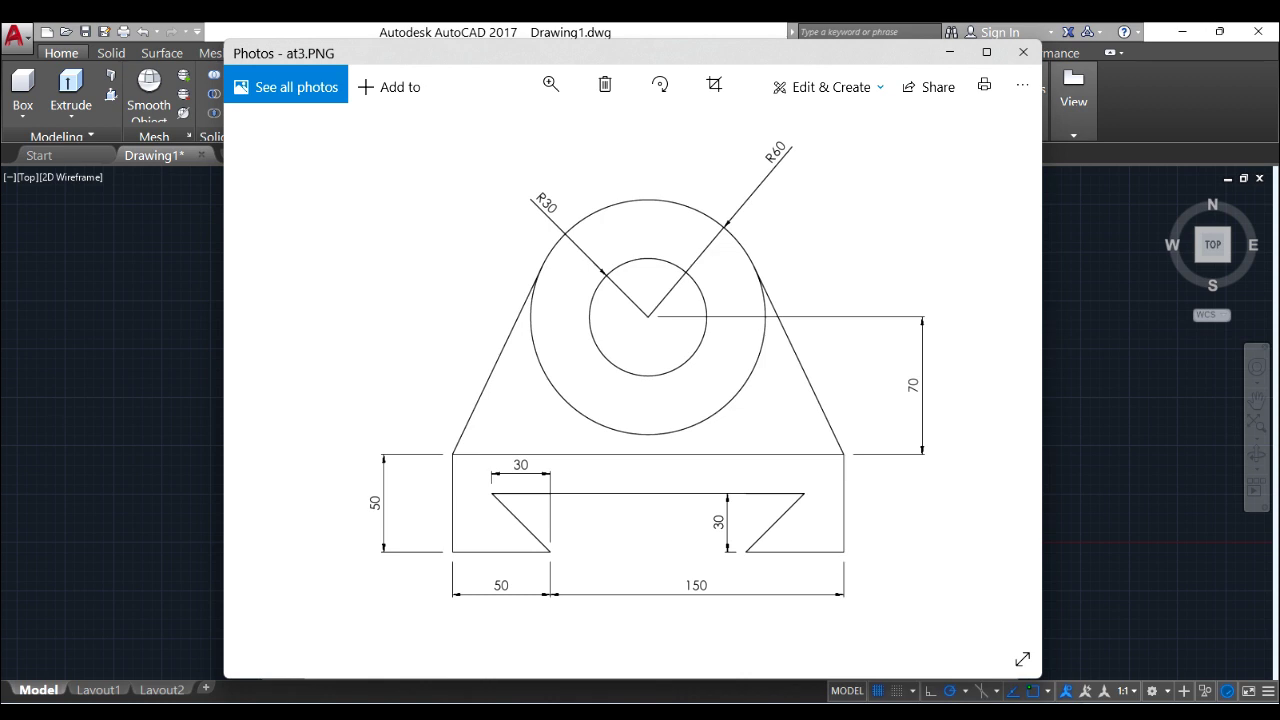
Offset the base's top edge 70 units upward as a construction line for the circle centre.
mouse_move(780, 710)
click(780, 645)
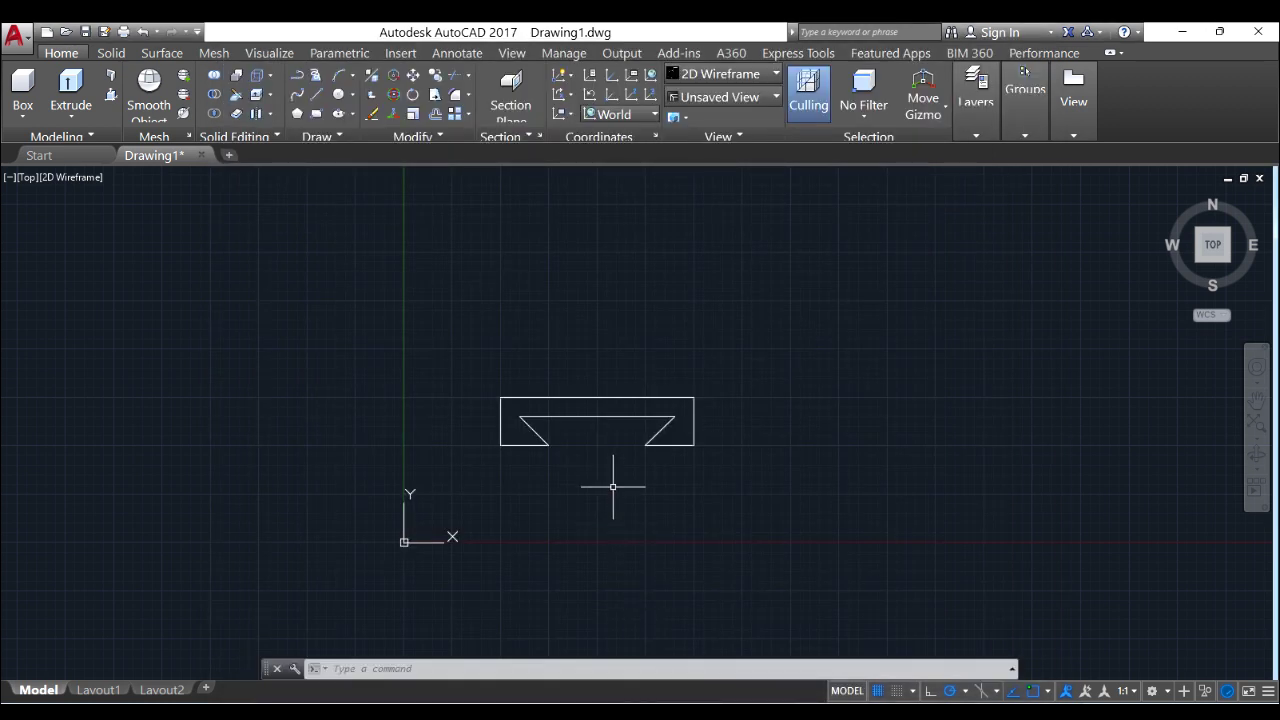
click(433, 114)
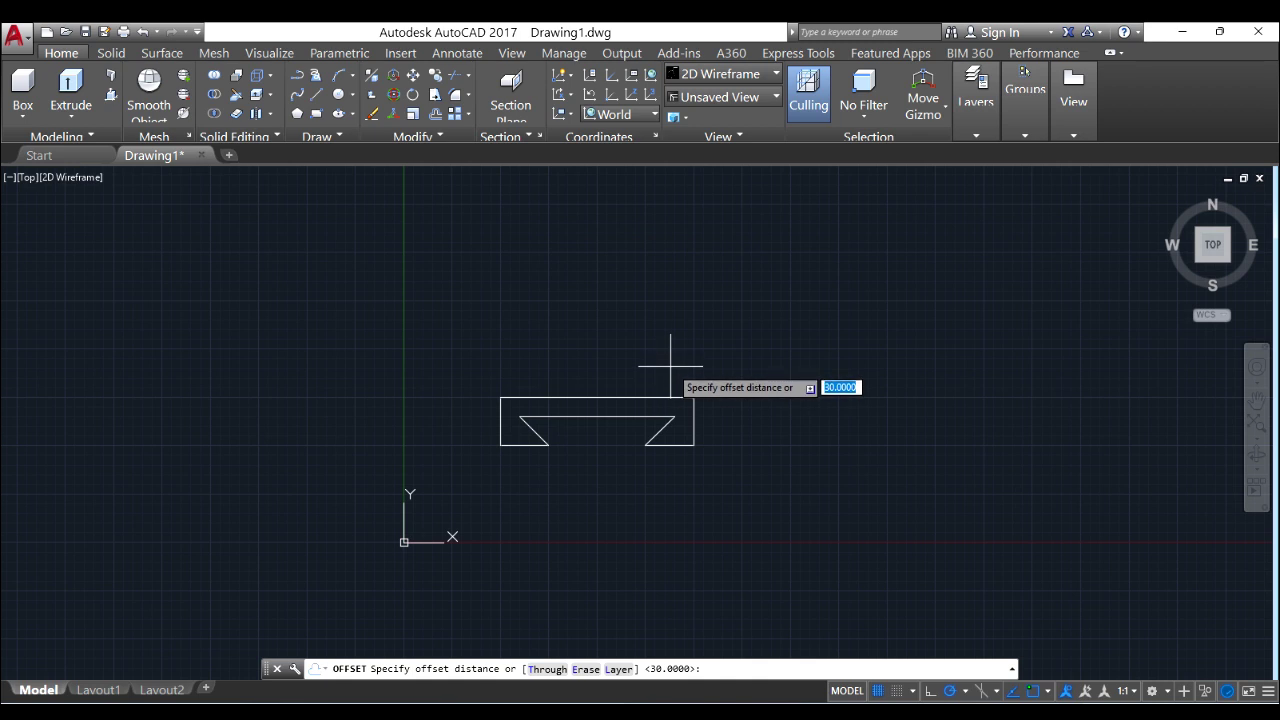
text(70)
key(Return)
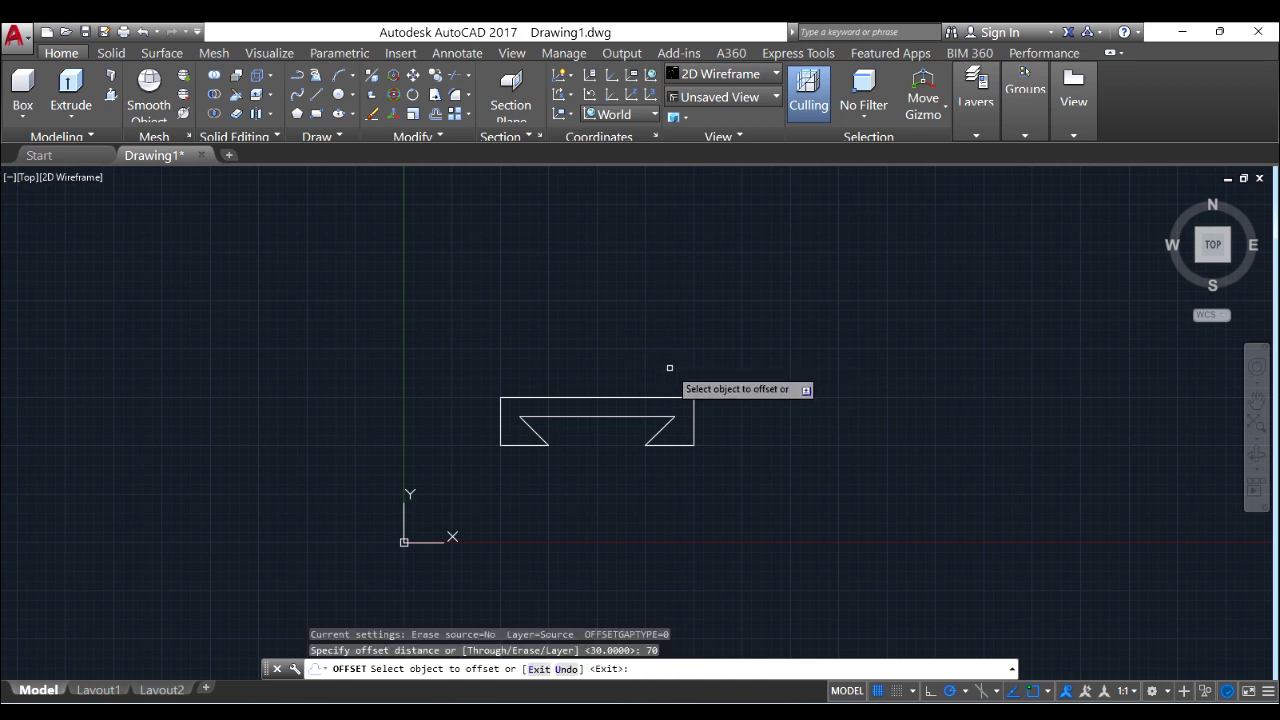
click(609, 399)
click(602, 300)
right_click(610, 308)
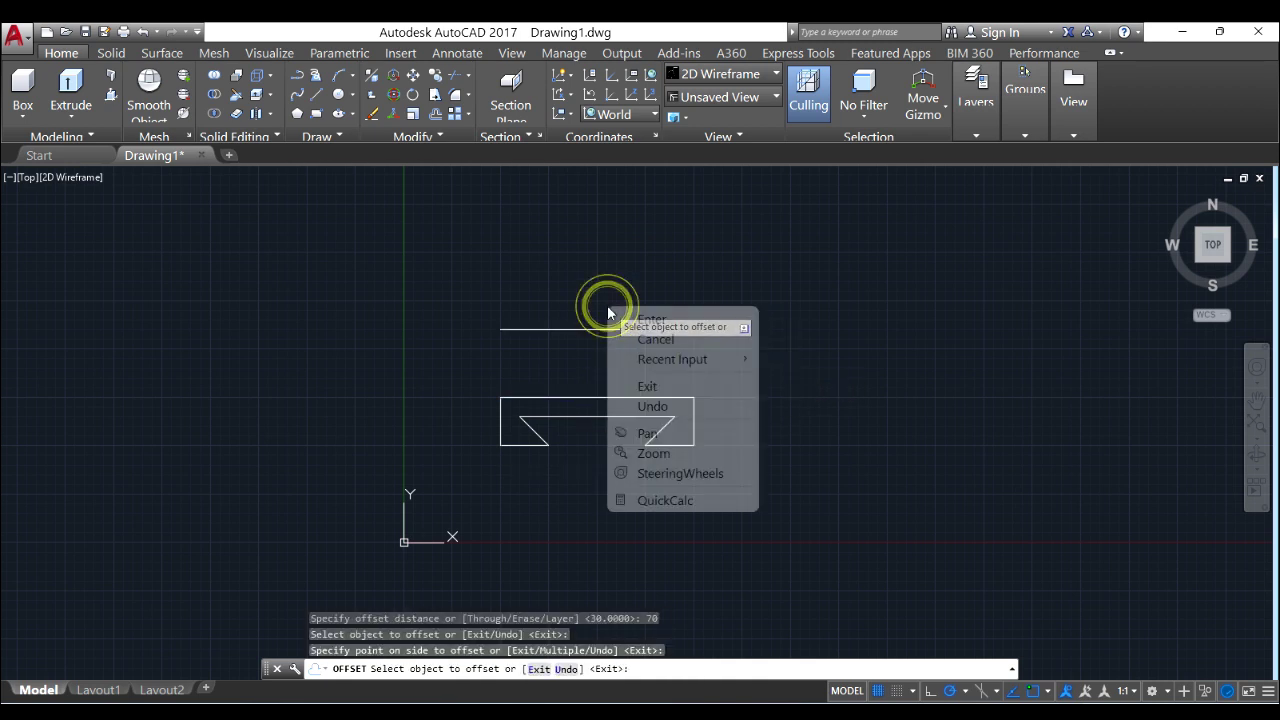
click(617, 313)
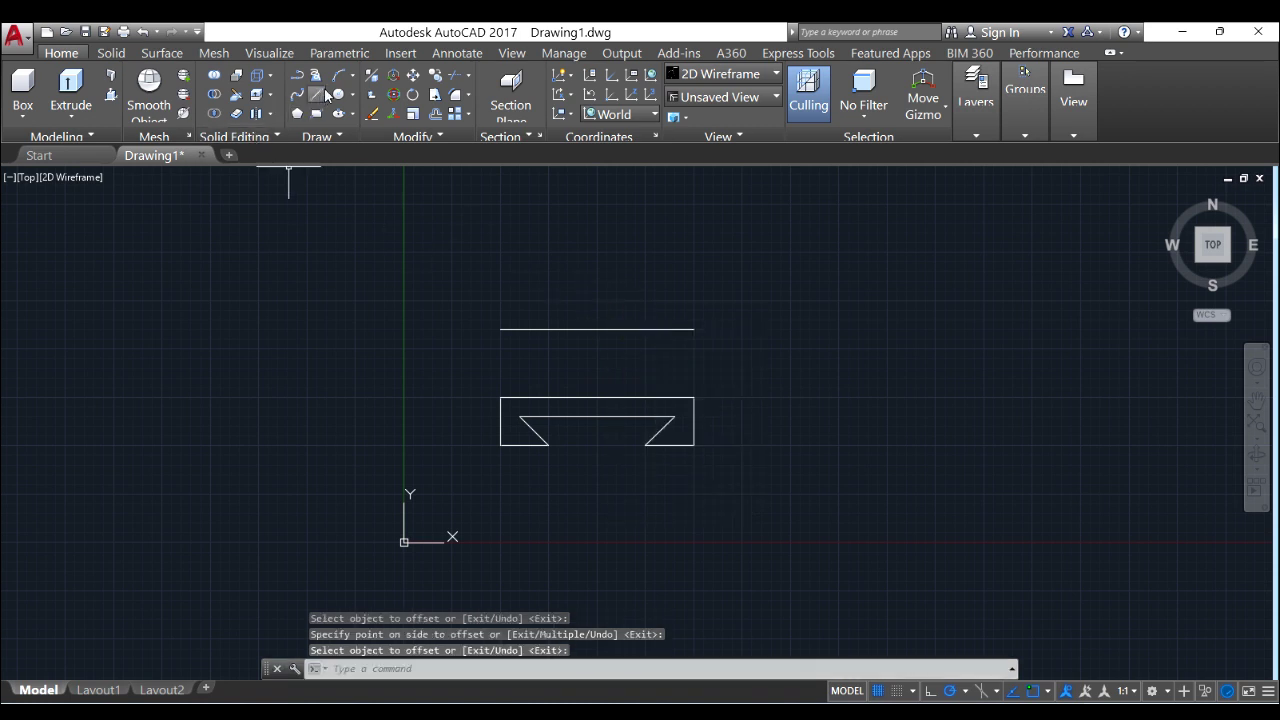
click(338, 94)
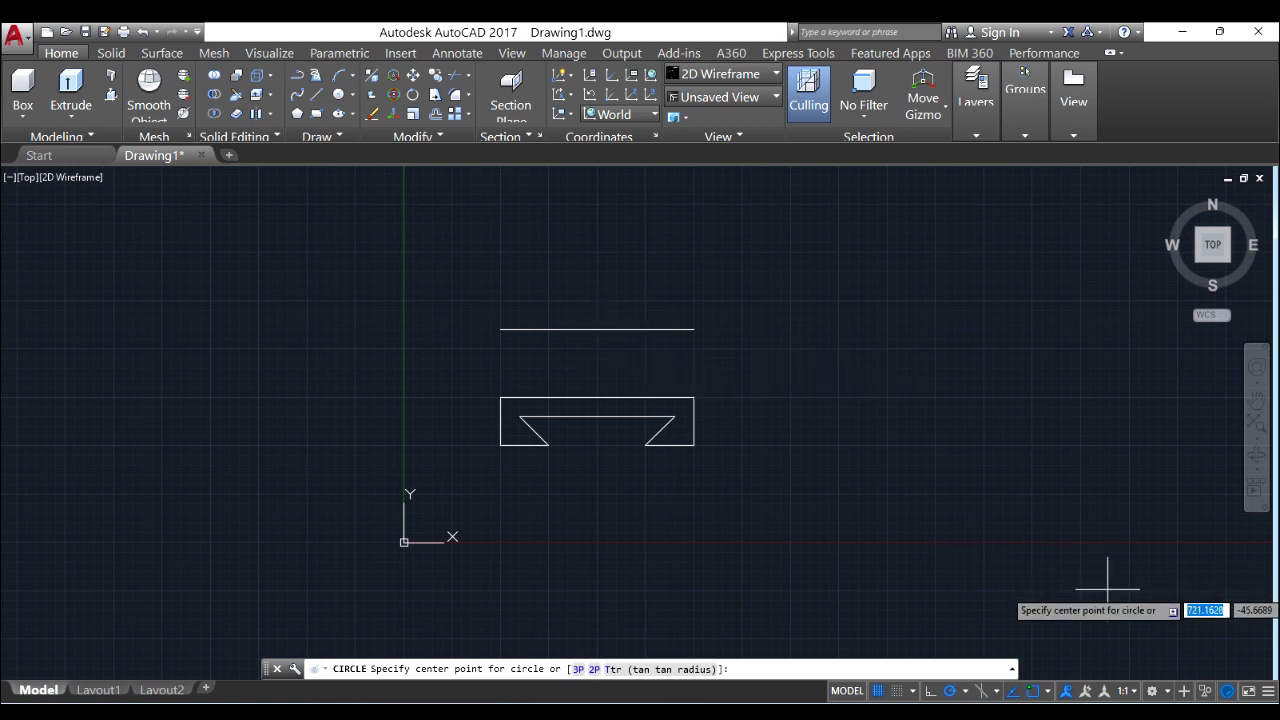
Check the enabled object snaps, cancel, and restart Circle after glancing at the at3.PNG reference.
click(1049, 694)
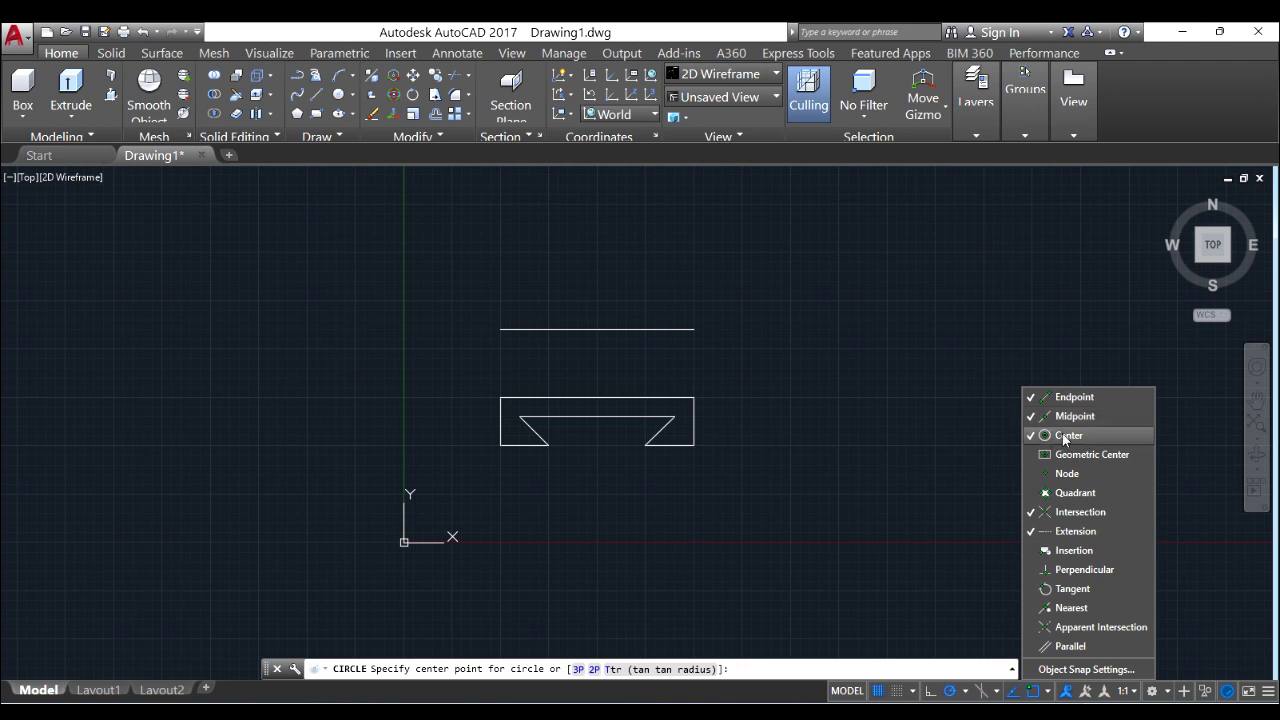
key(Escape)
click(805, 427)
key(Escape)
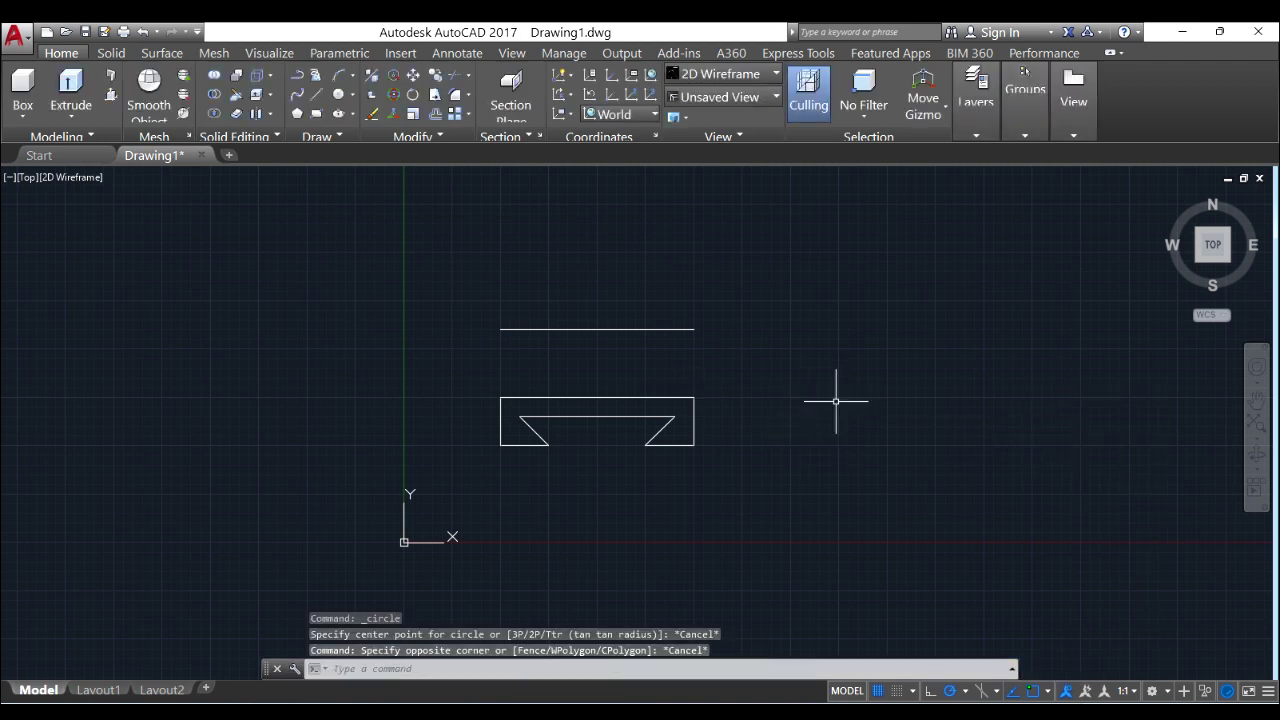
click(340, 93)
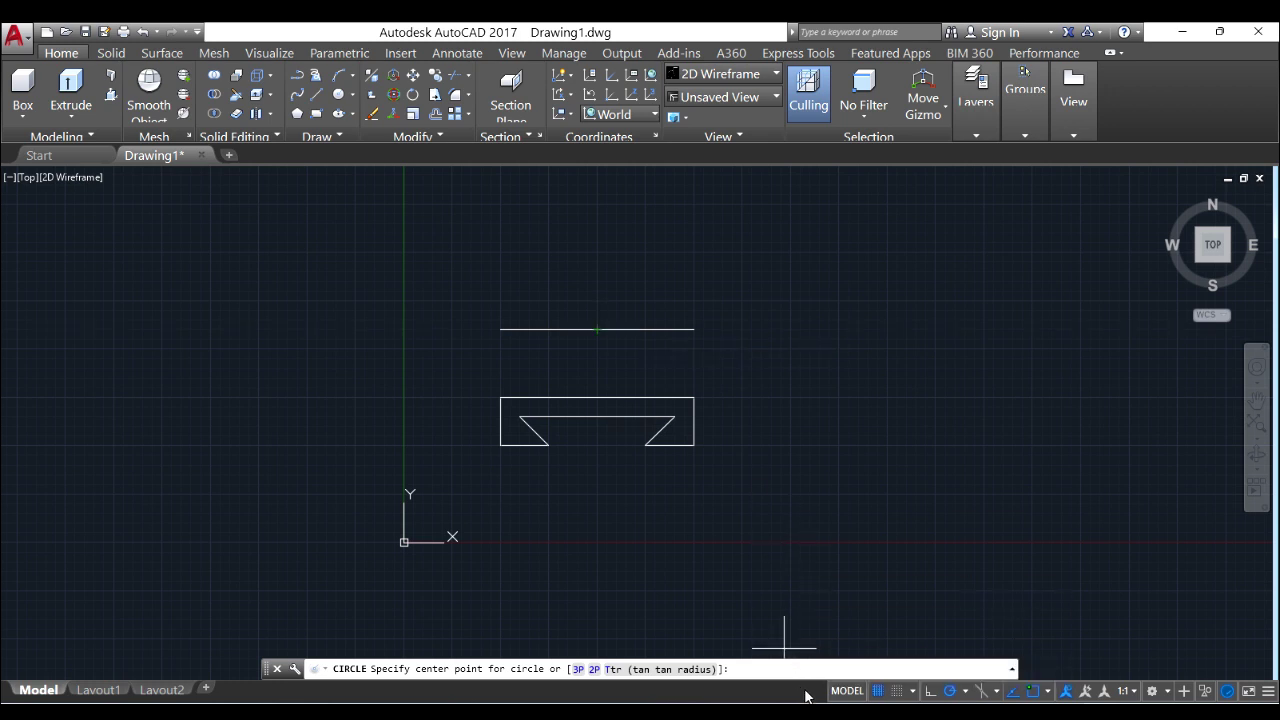
key(alt+Tab)
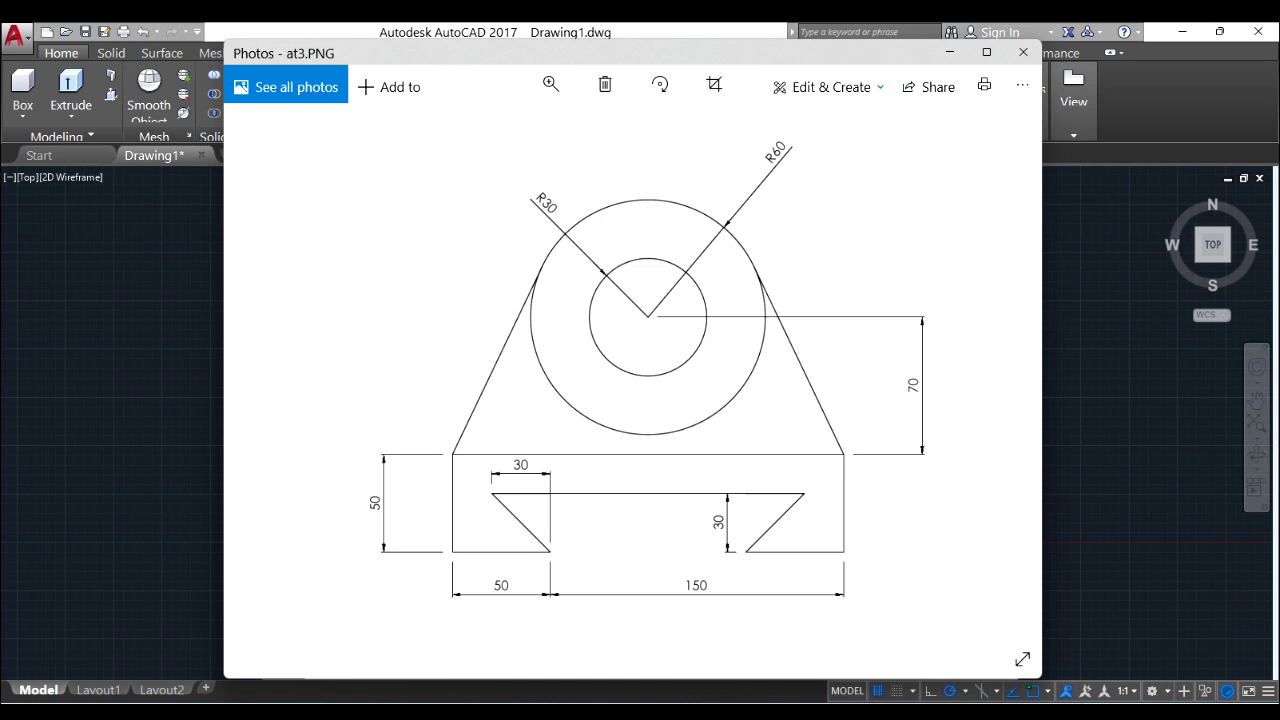
key(alt+Tab)
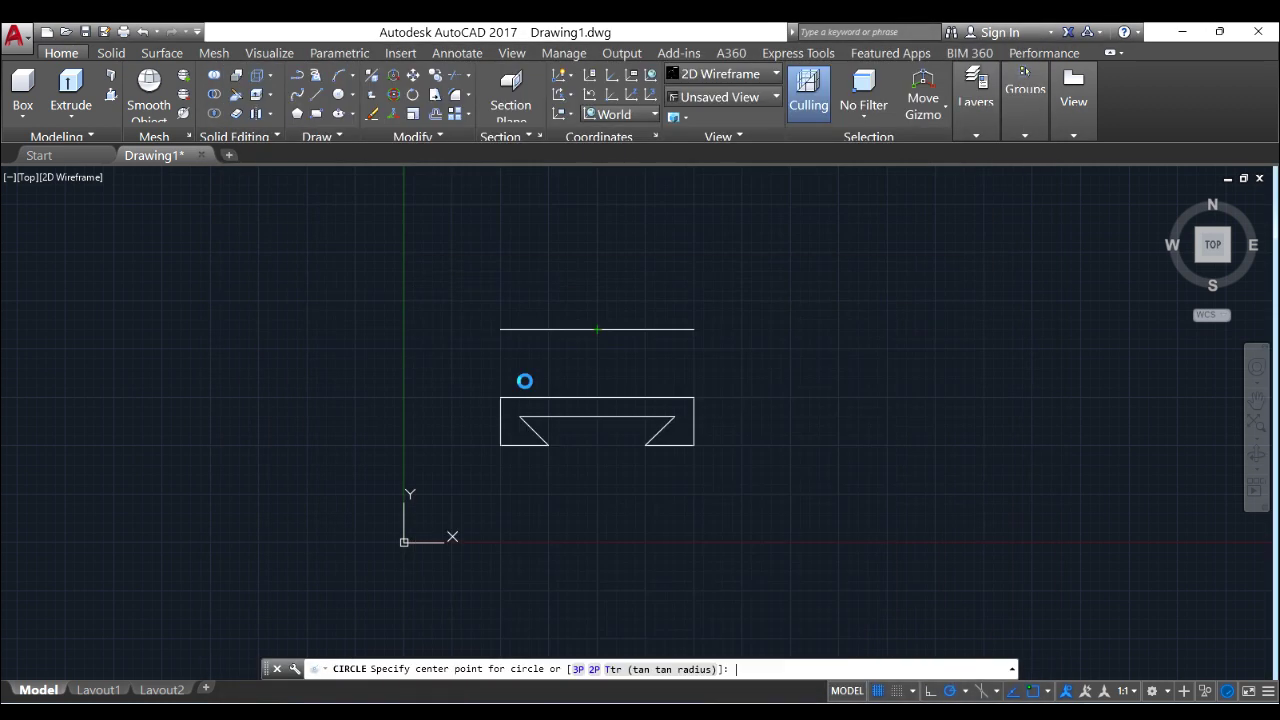
Draw concentric circles of radius 30 and 60 centred on the construction line's midpoint.
click(597, 329)
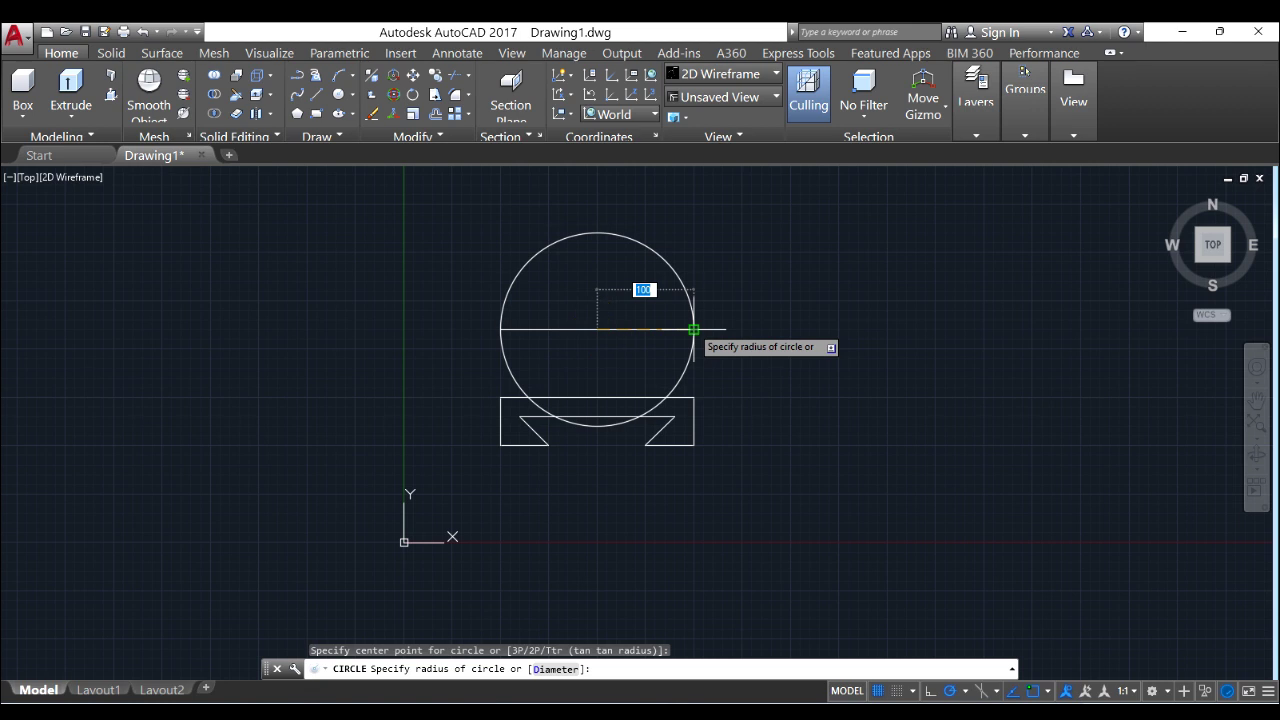
text(3)
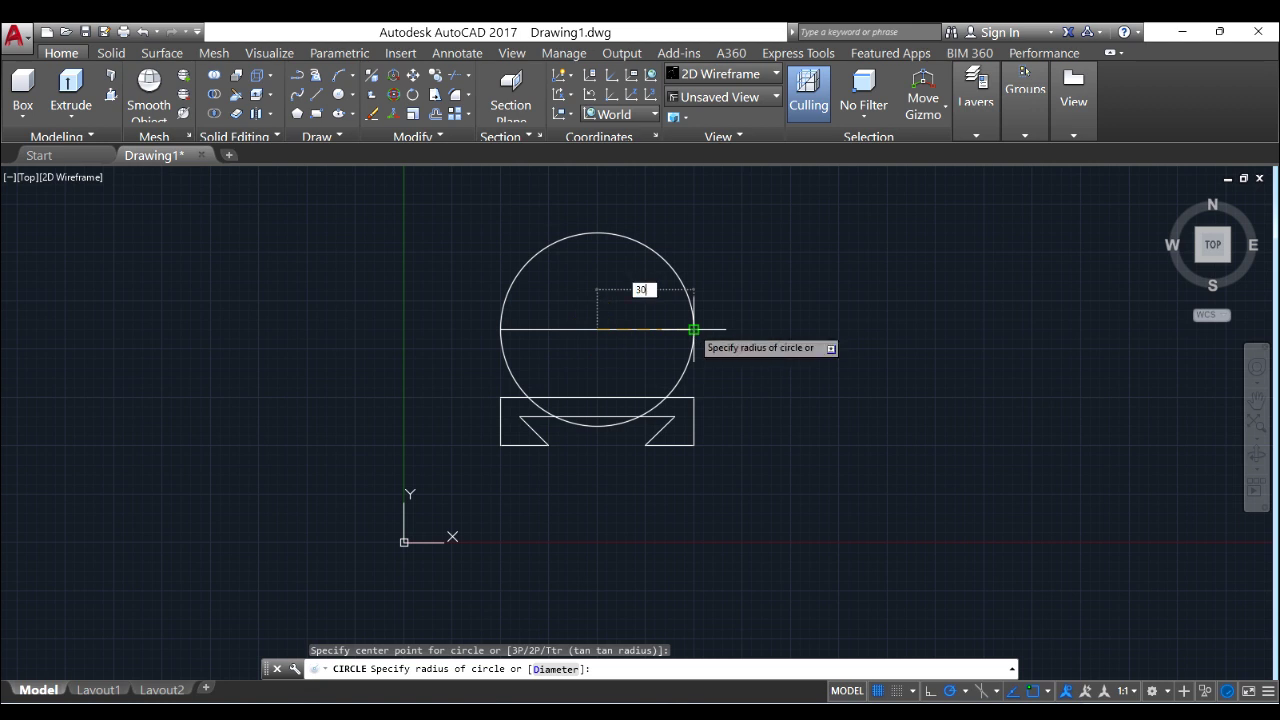
text(0)
key(Return)
key(Return)
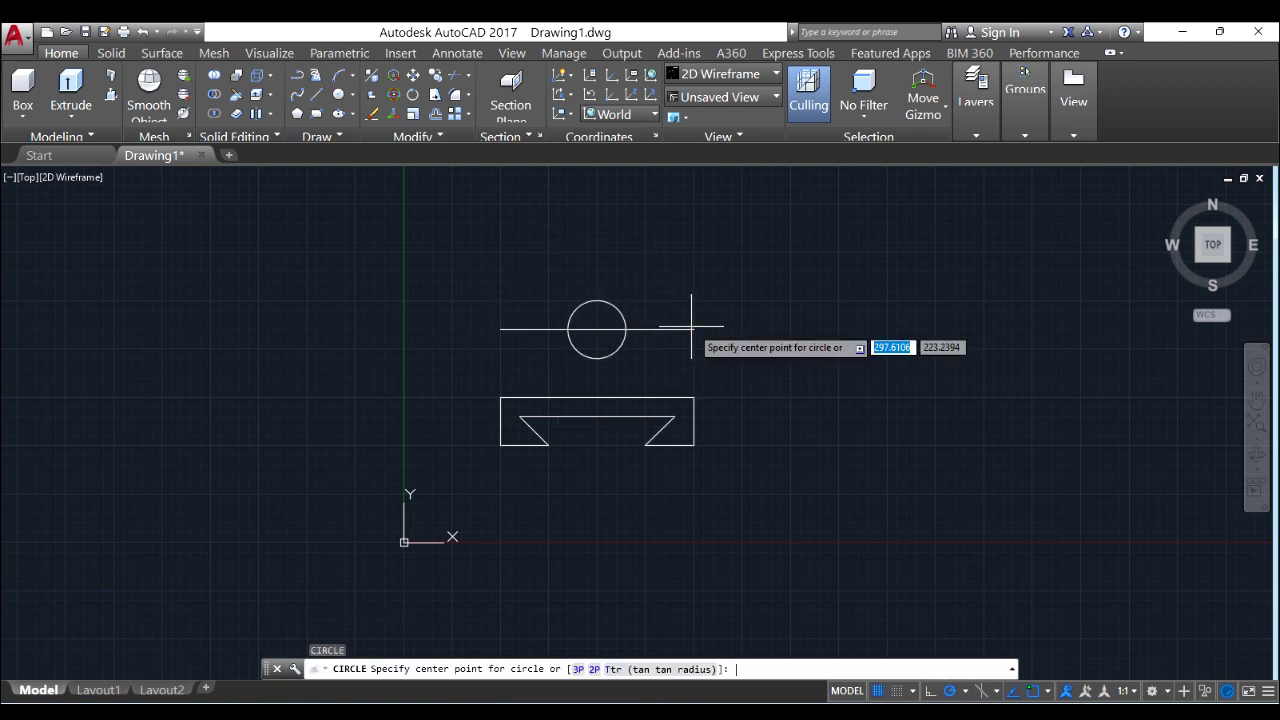
click(595, 330)
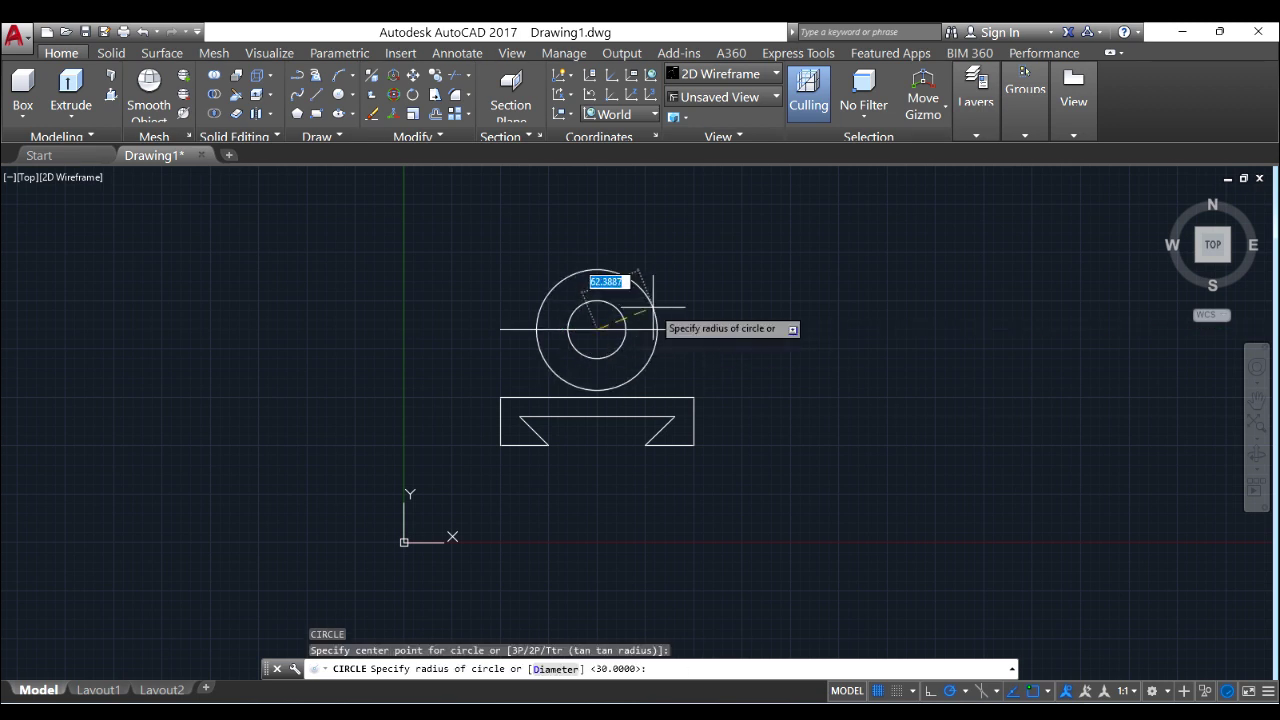
key(alt+Tab)
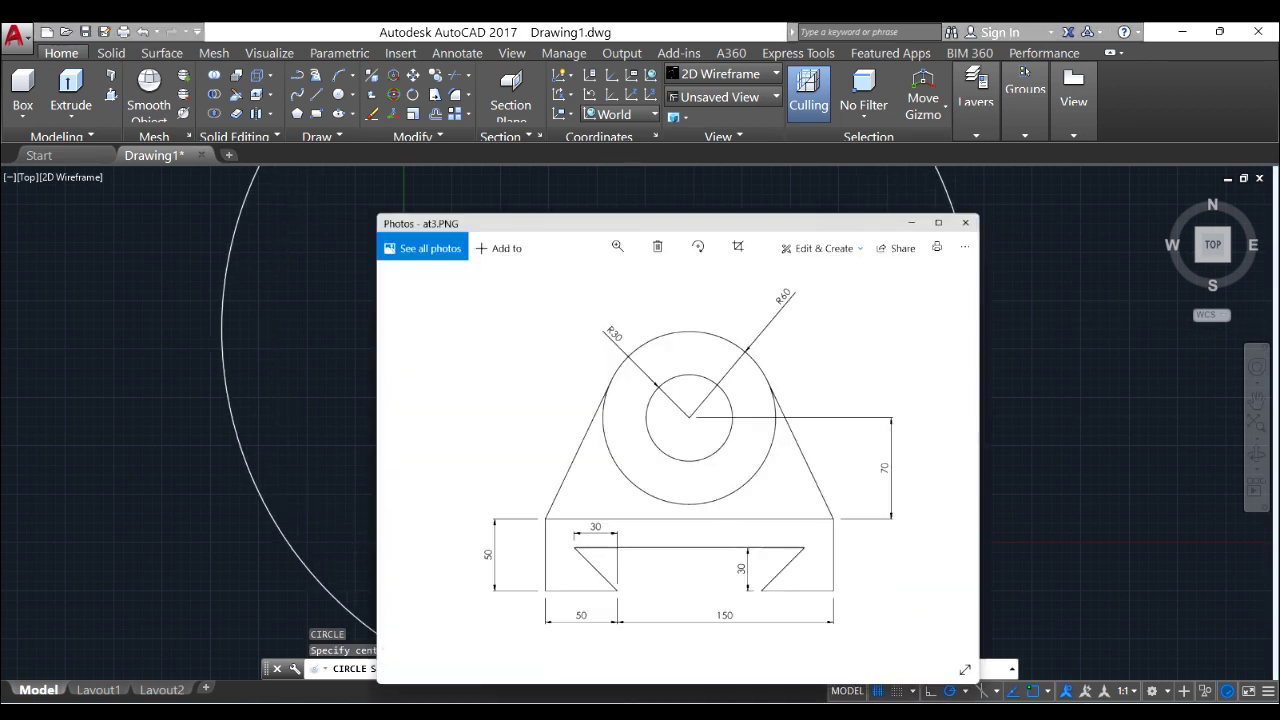
key(alt+Tab)
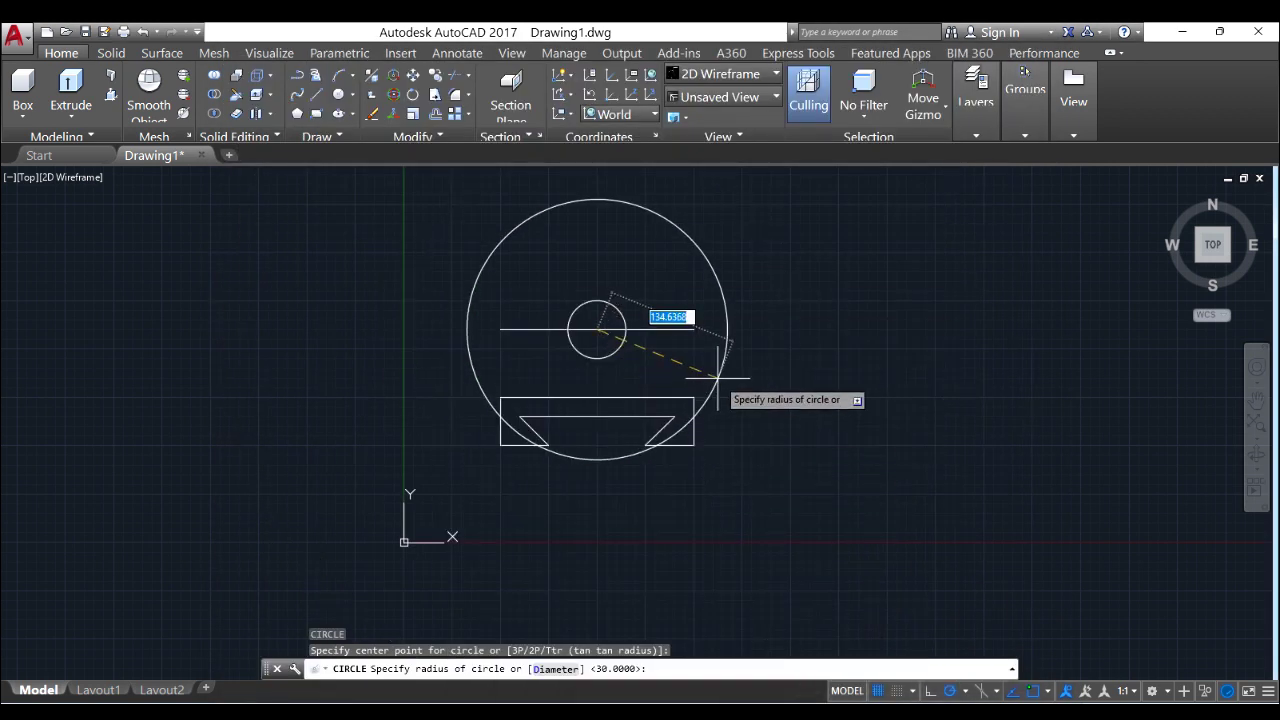
key(Return)
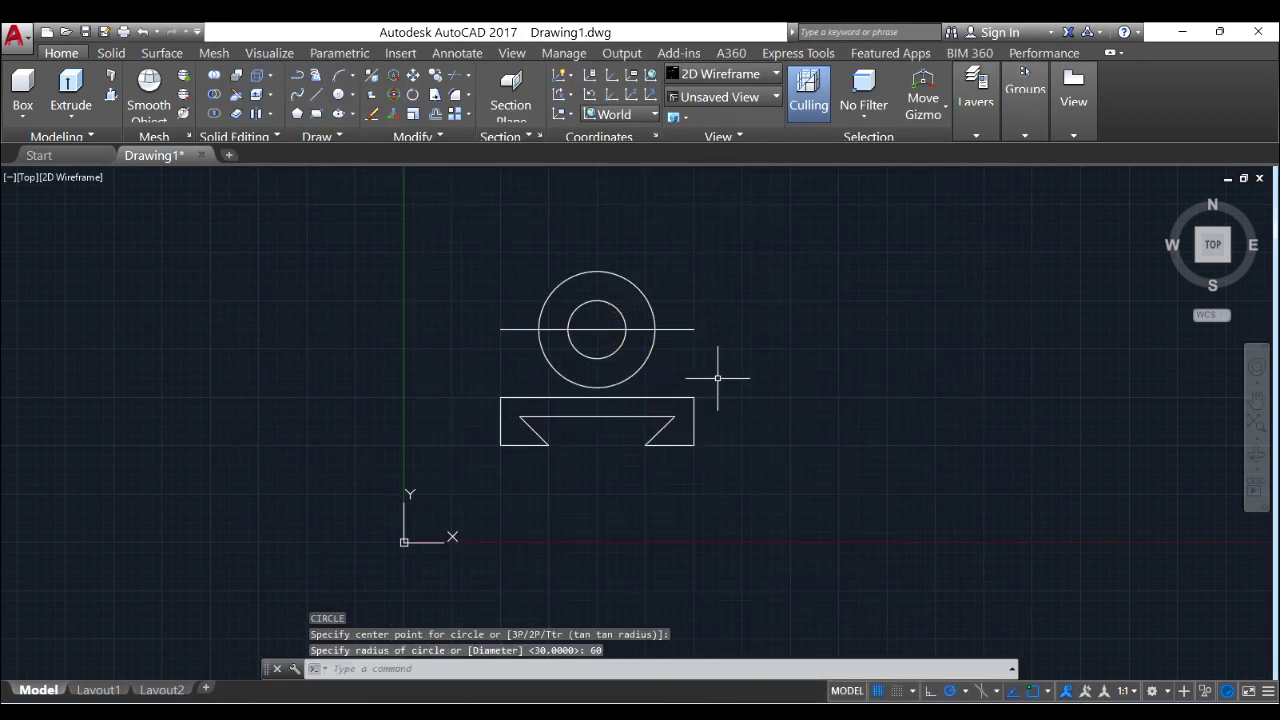
Delete the construction line and bring the at3.PNG reference back up.
click(686, 328)
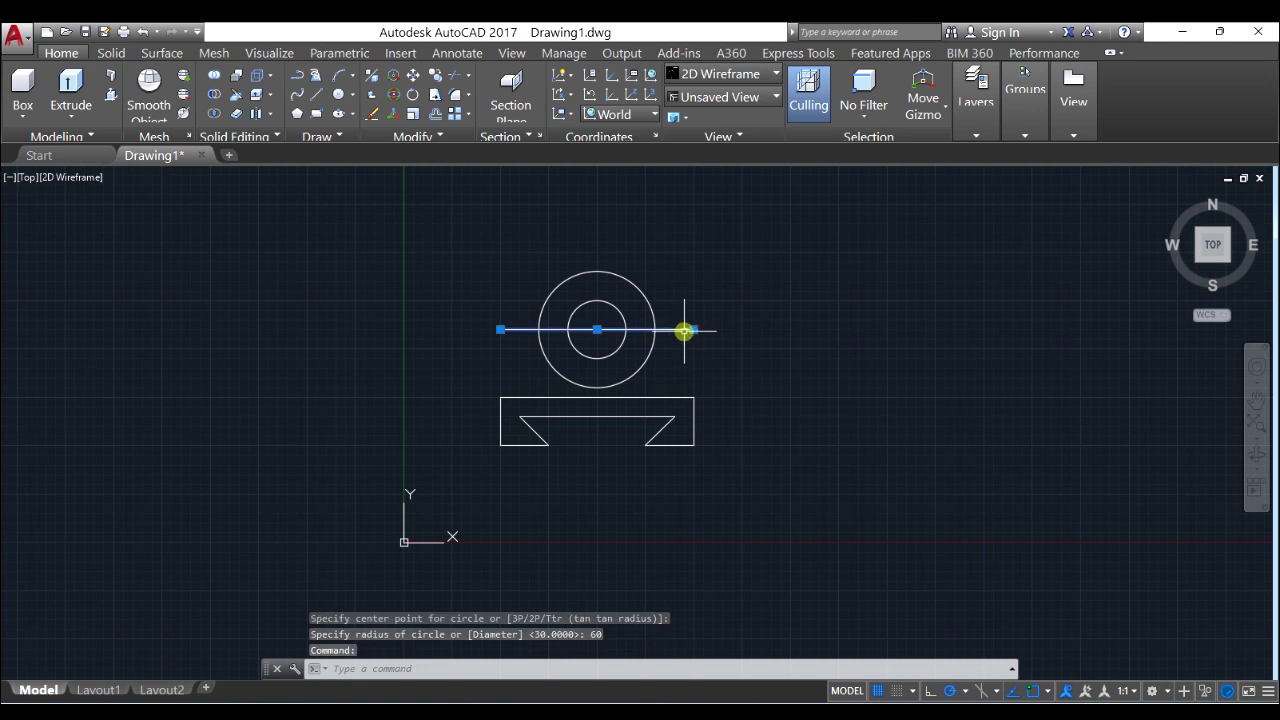
key(Delete)
scroll(683, 331, up, 2)
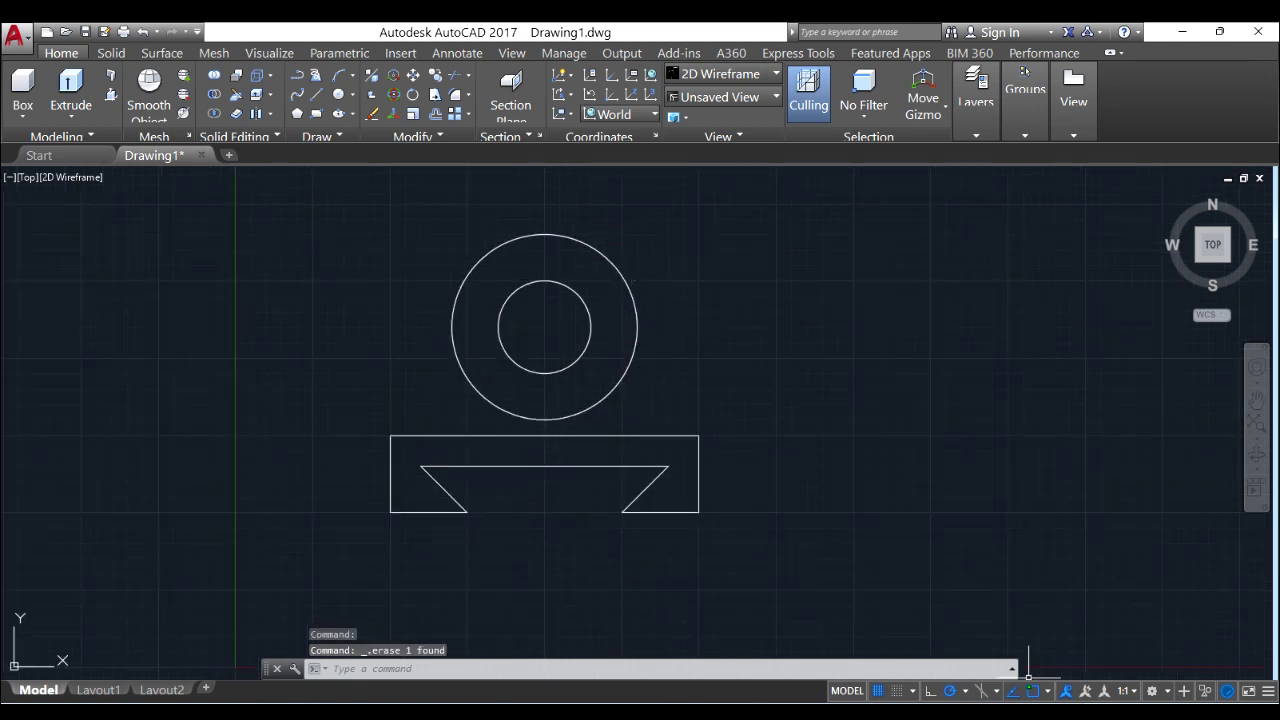
key(alt+Tab)
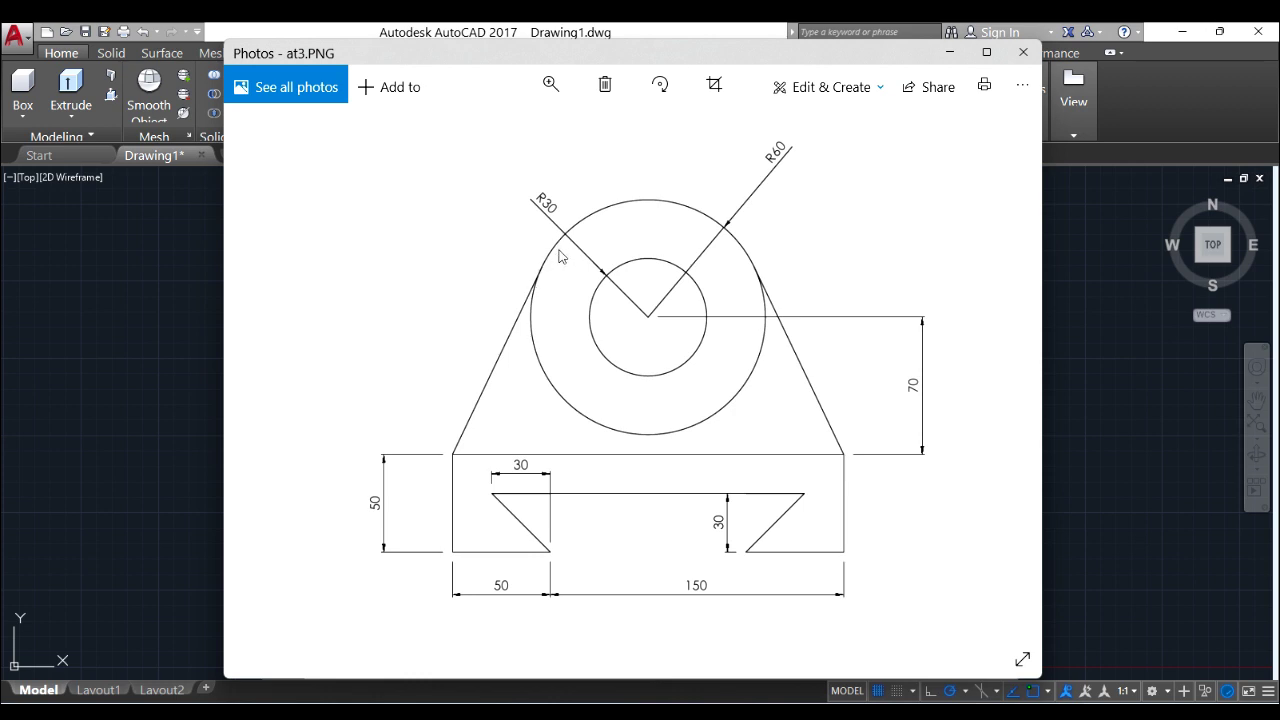
Draw a line from the base's top-left corner tangent to the outer circle.
key(alt+F4)
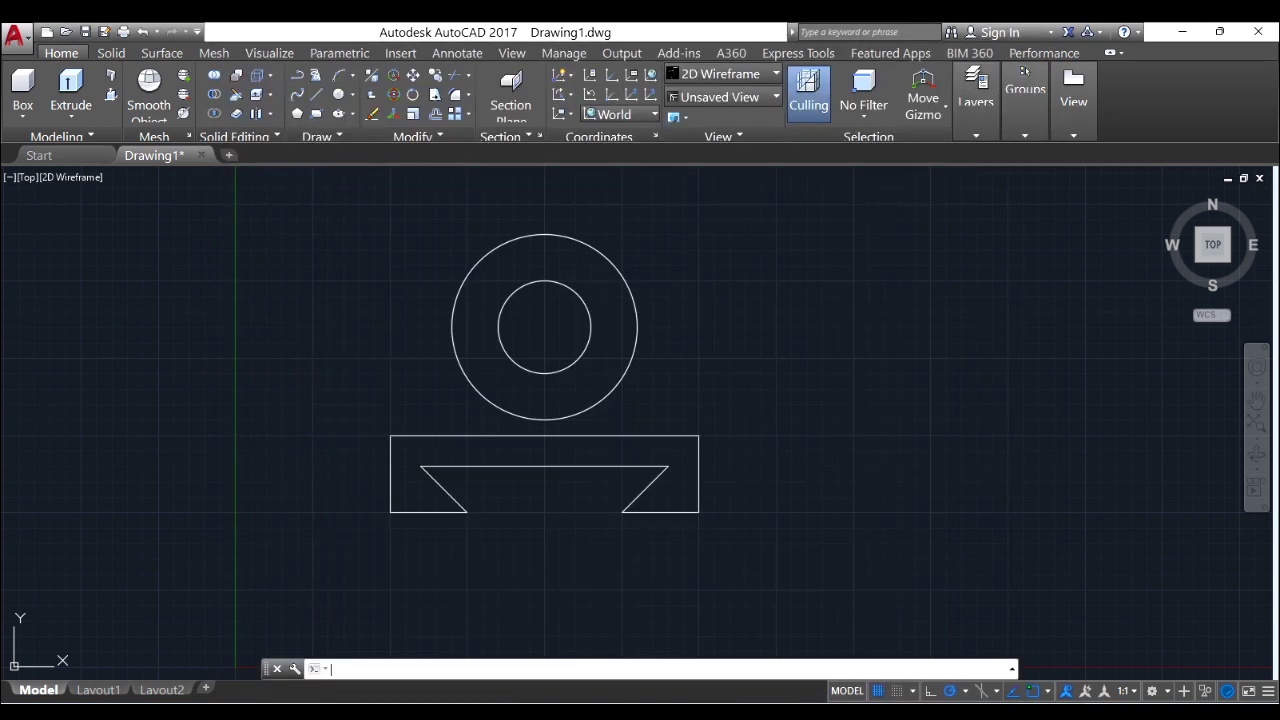
click(316, 95)
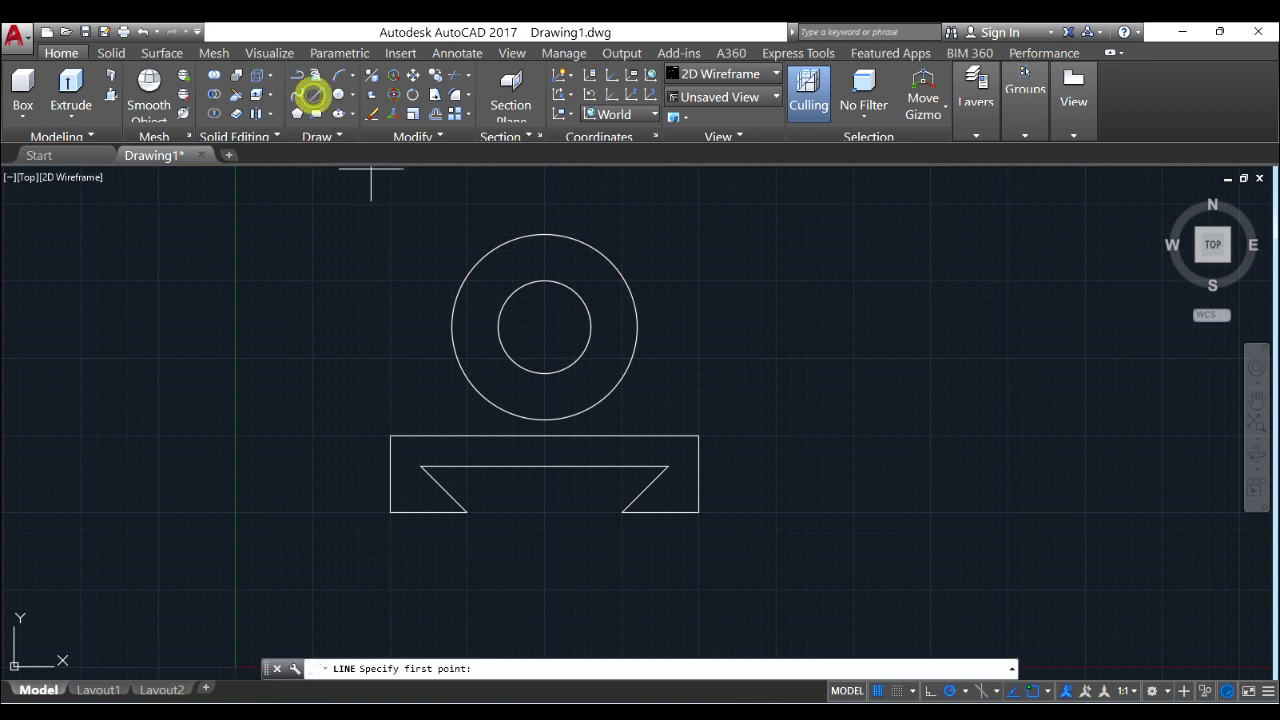
click(390, 436)
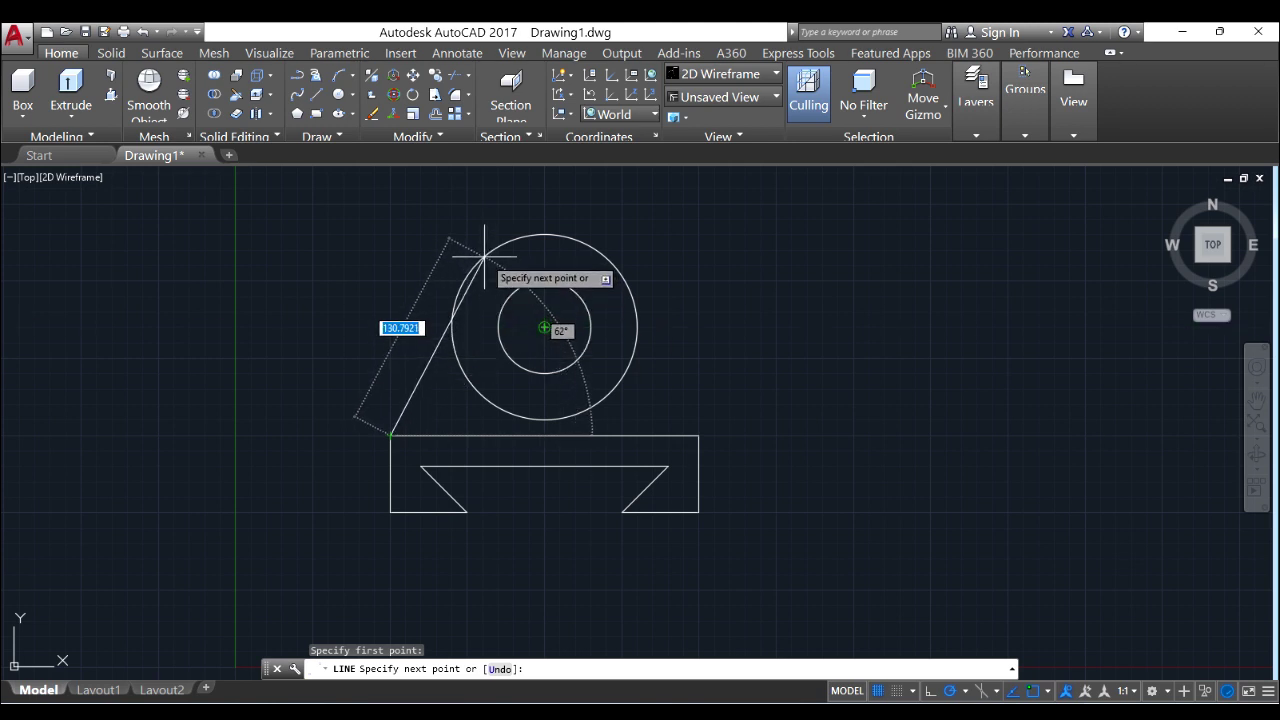
key(F8)
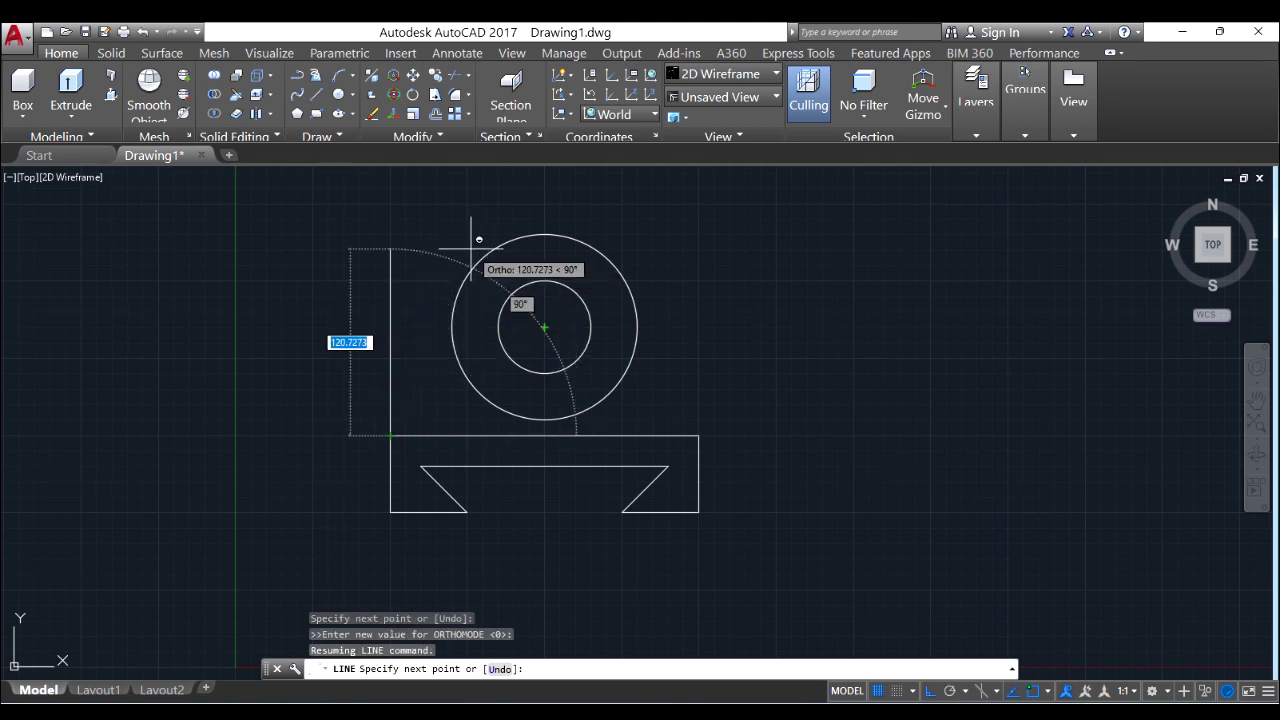
shift+right_click(479, 245)
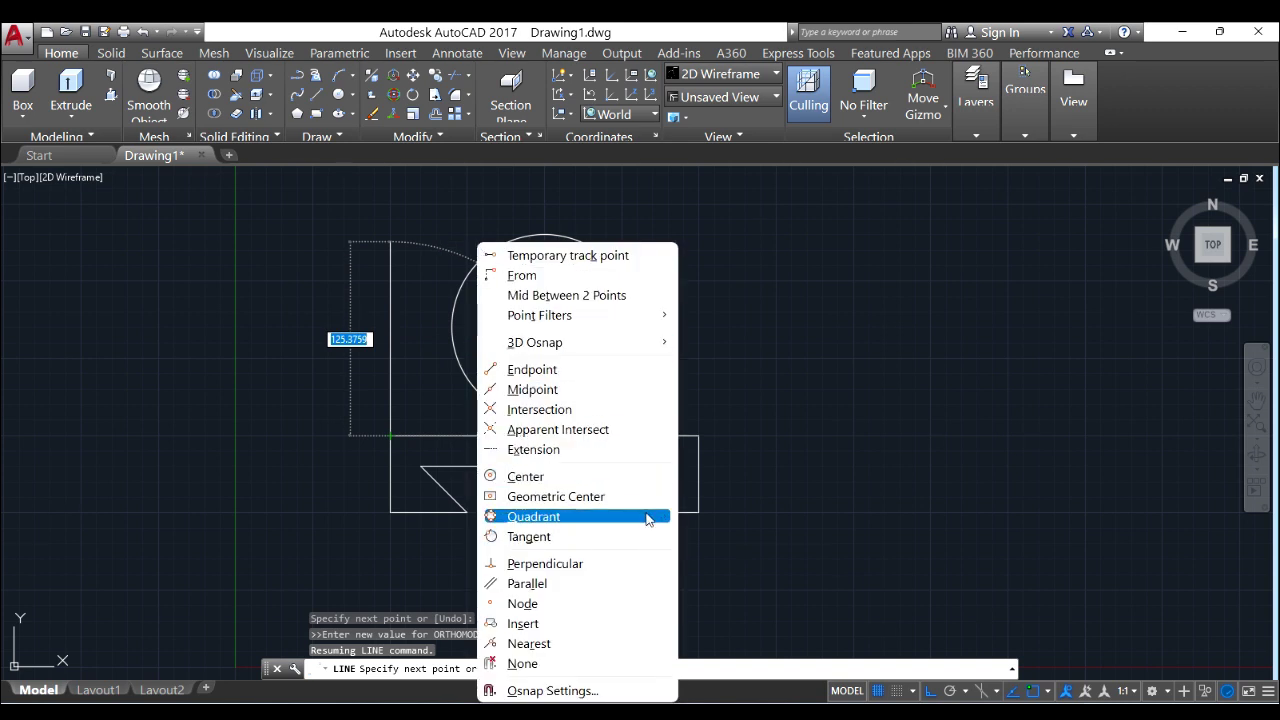
click(562, 538)
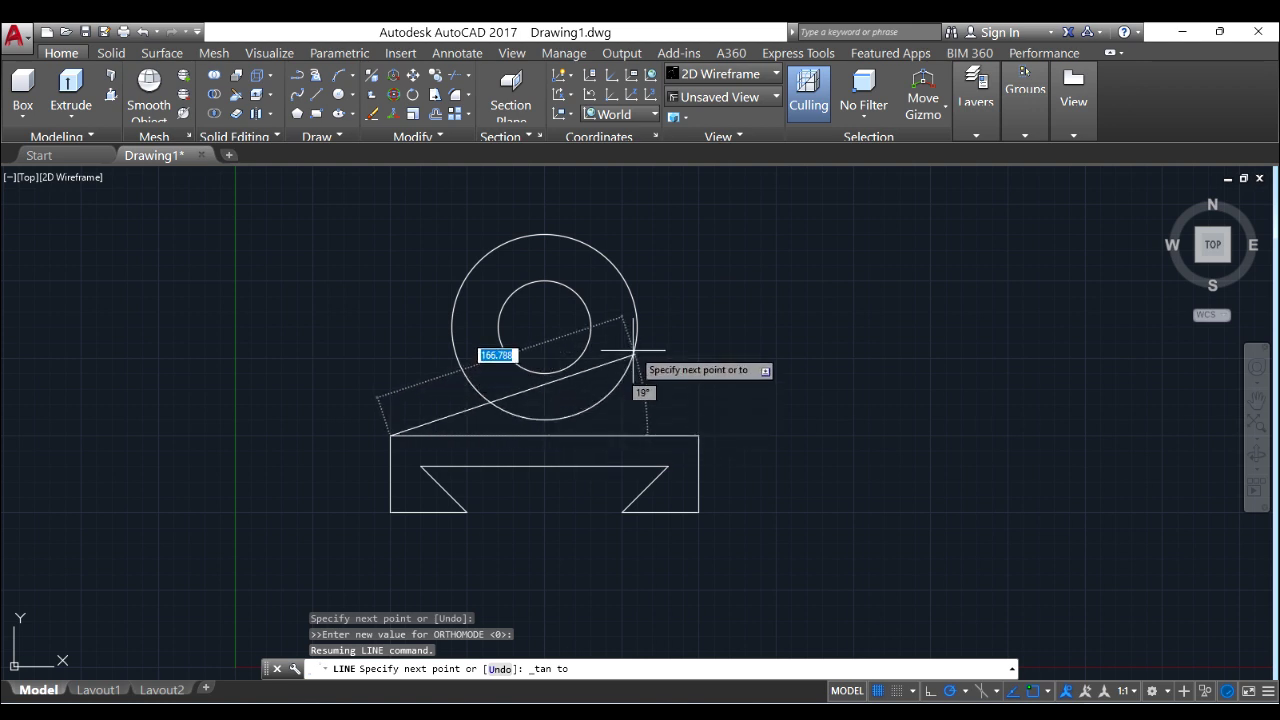
click(457, 282)
right_click(609, 250)
click(630, 262)
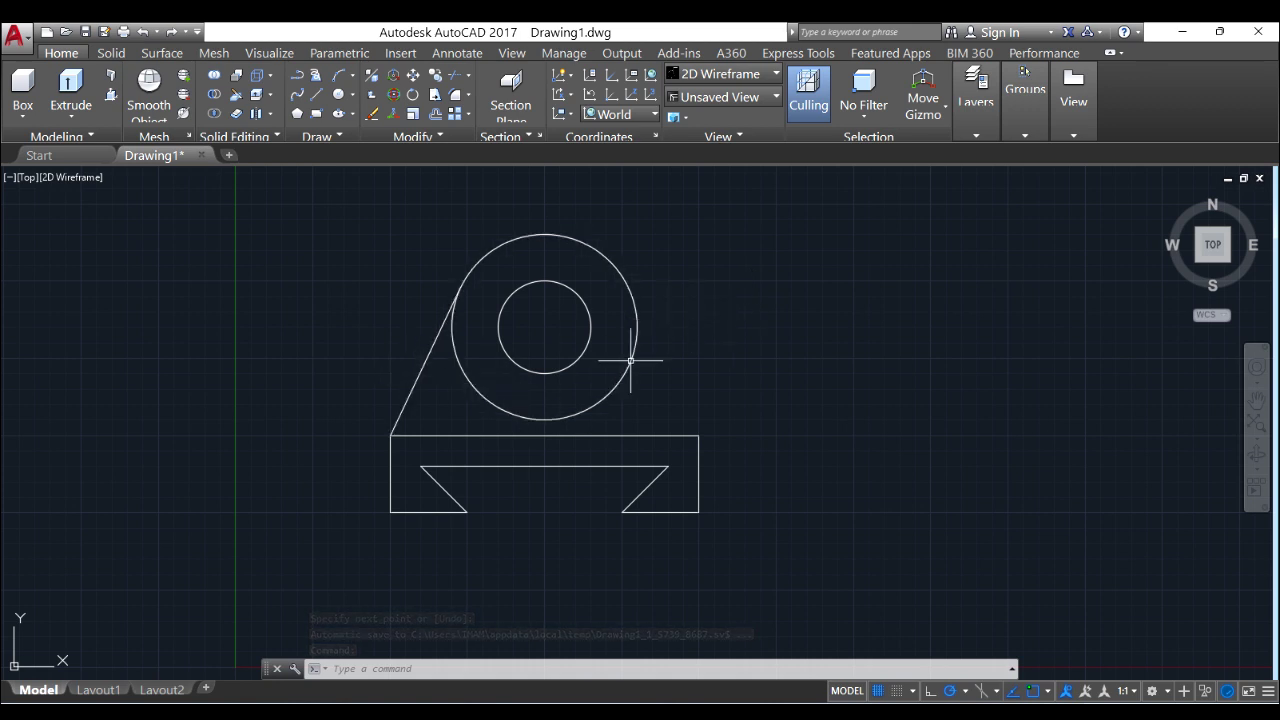
Try two lines from the base's top-right corner to the circle, undoing each misplaced one.
click(318, 96)
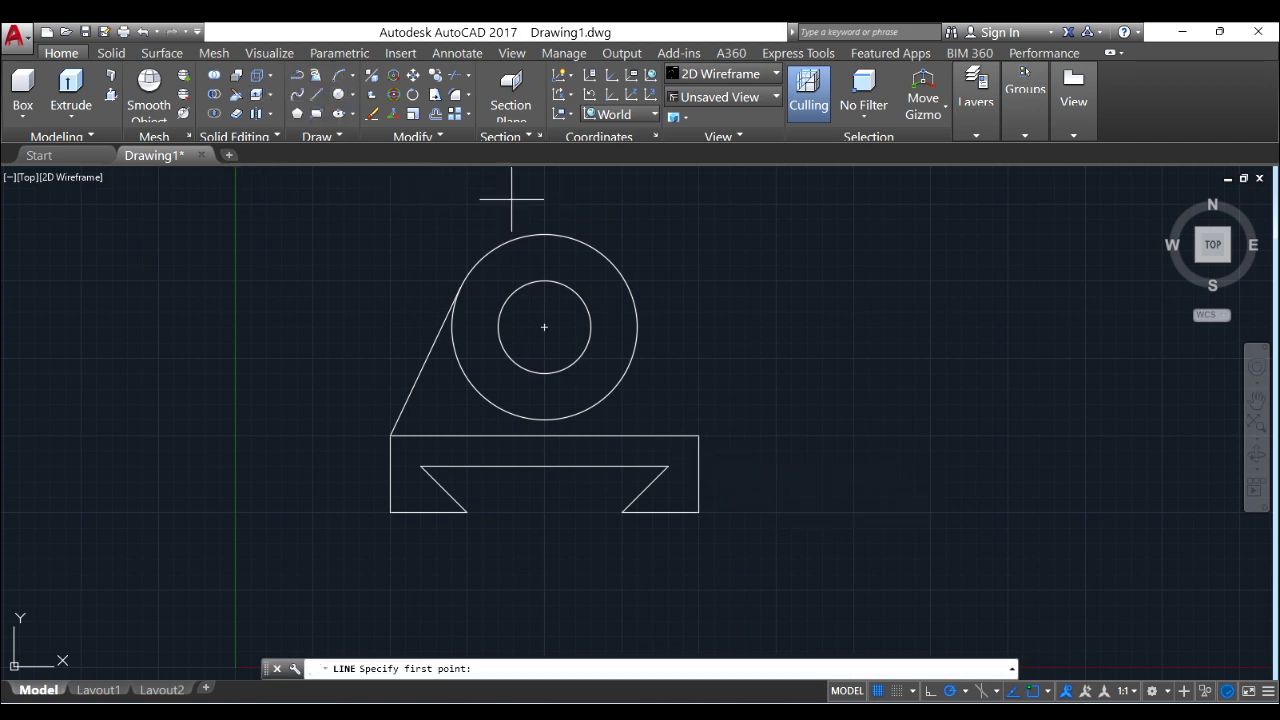
click(698, 436)
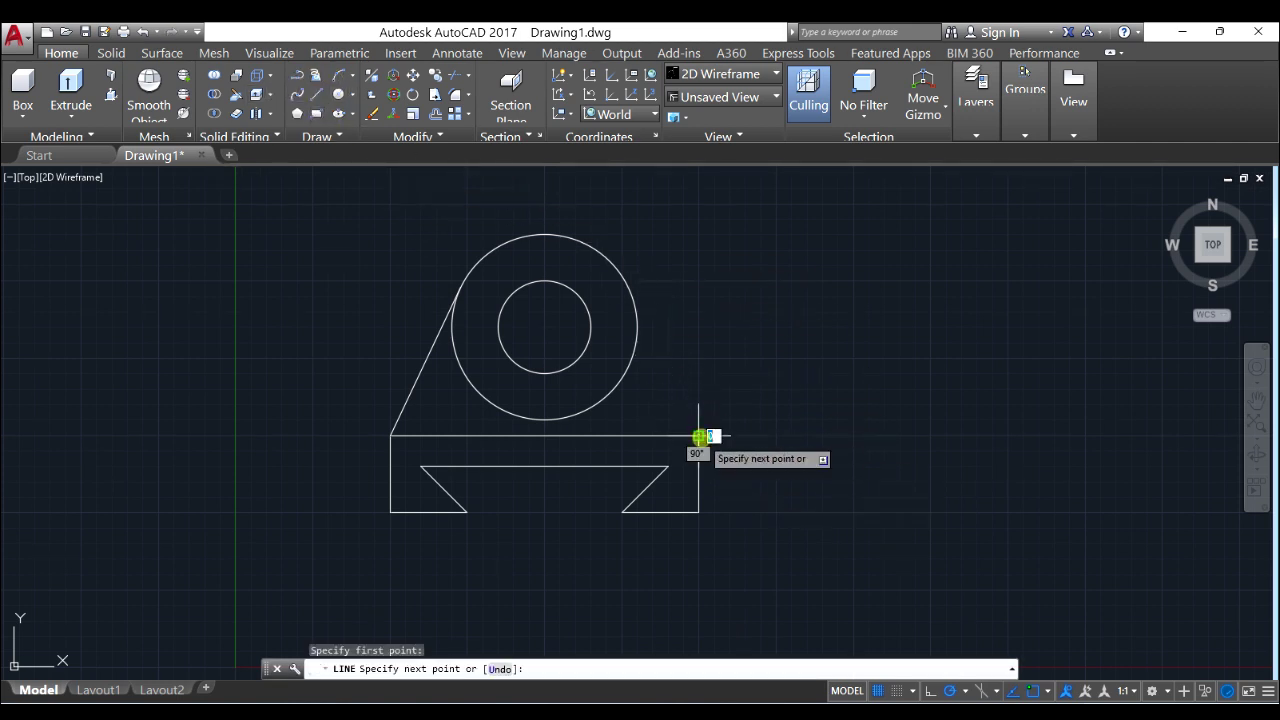
click(596, 283)
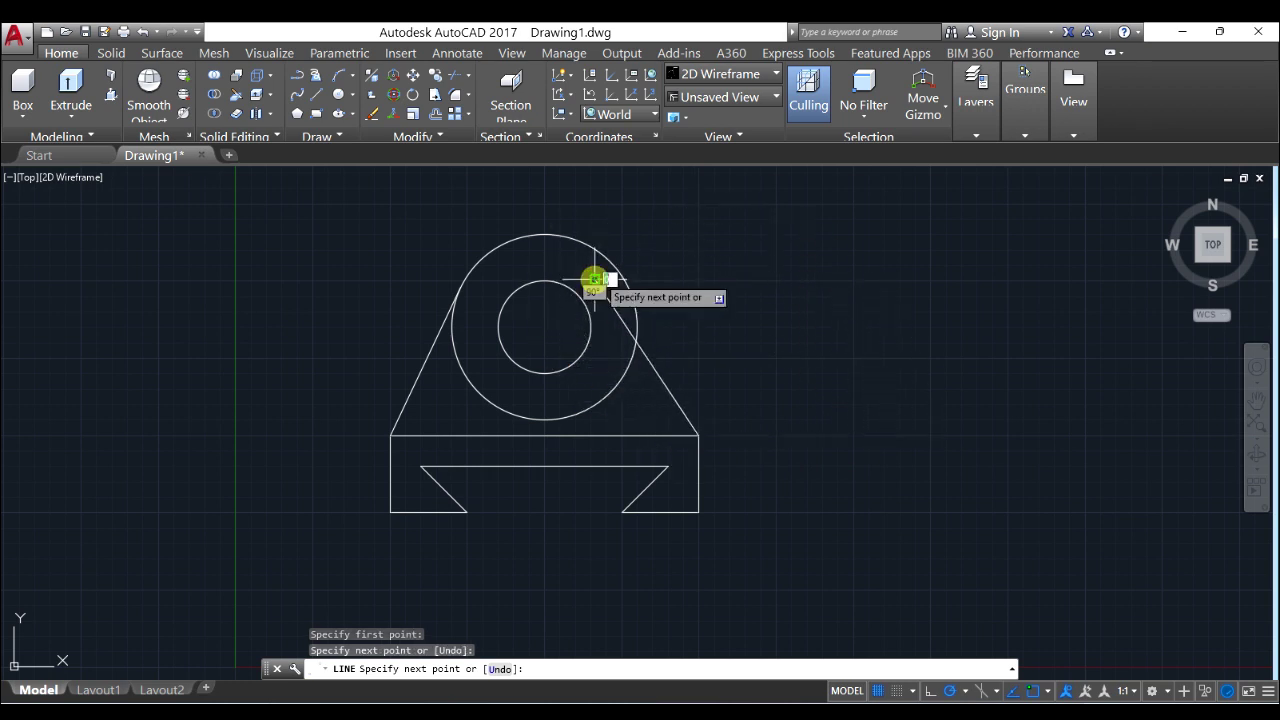
key(Escape)
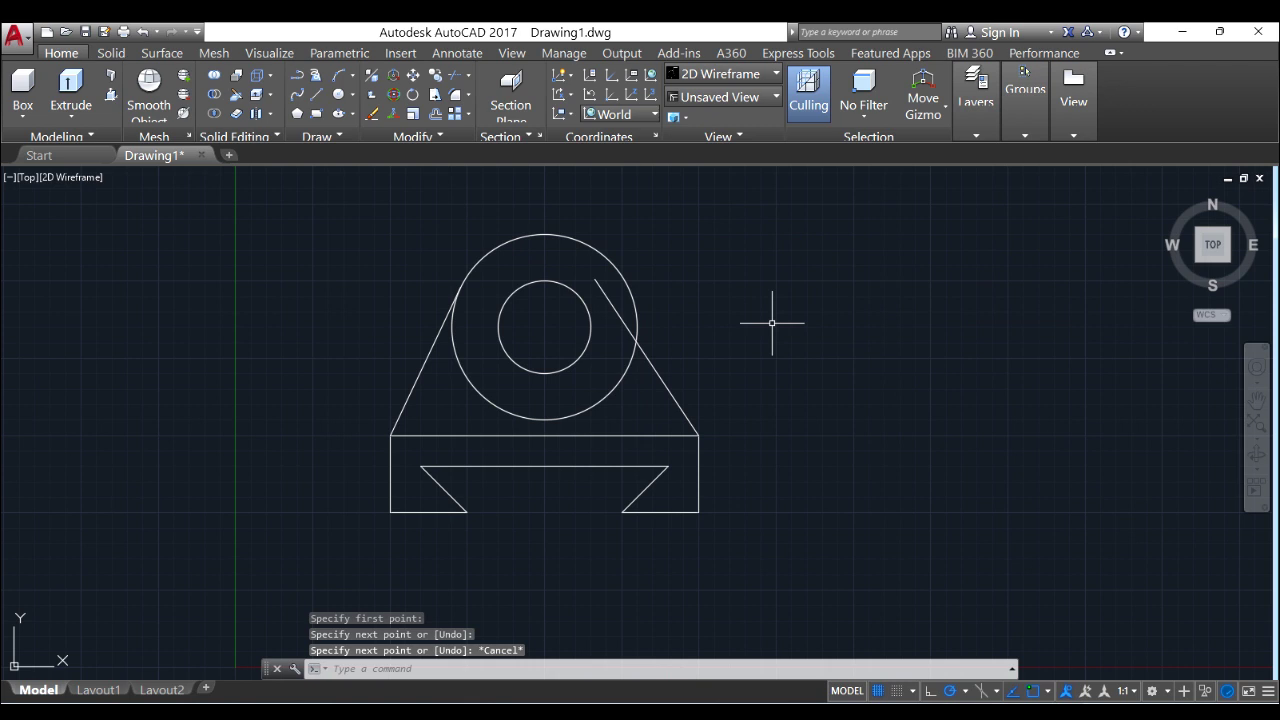
key(ctrl+z)
click(317, 95)
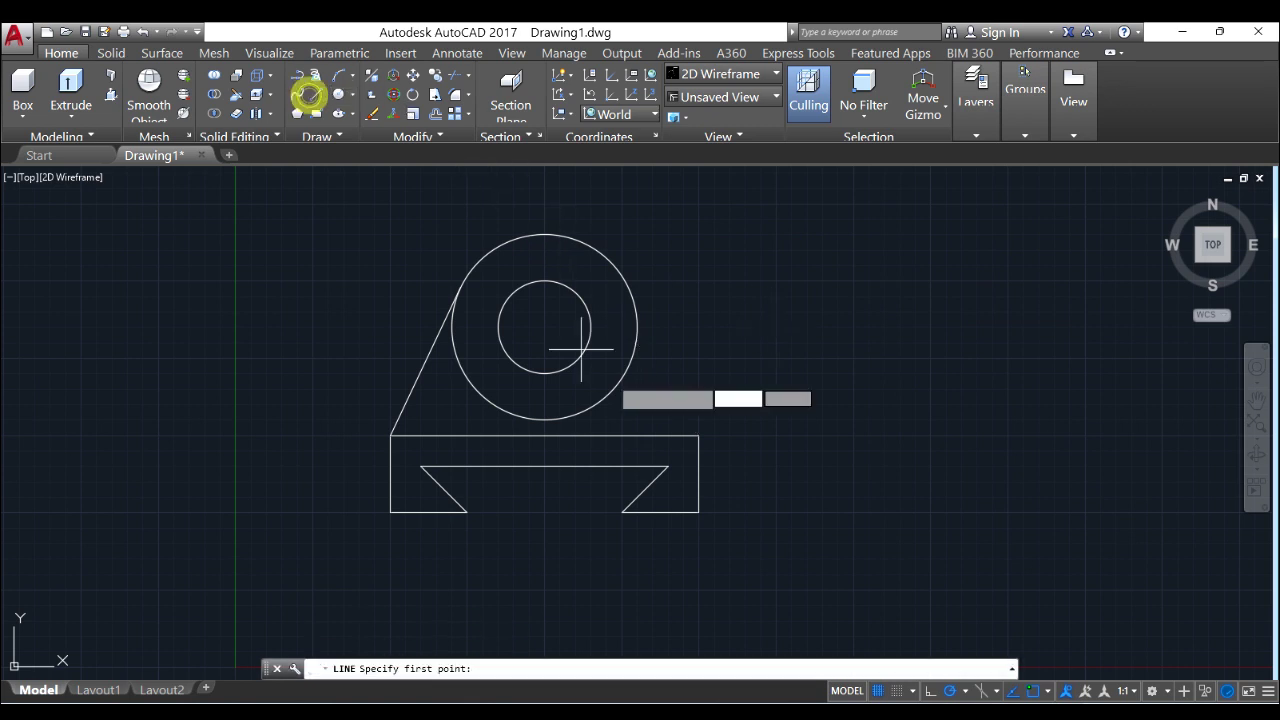
click(699, 435)
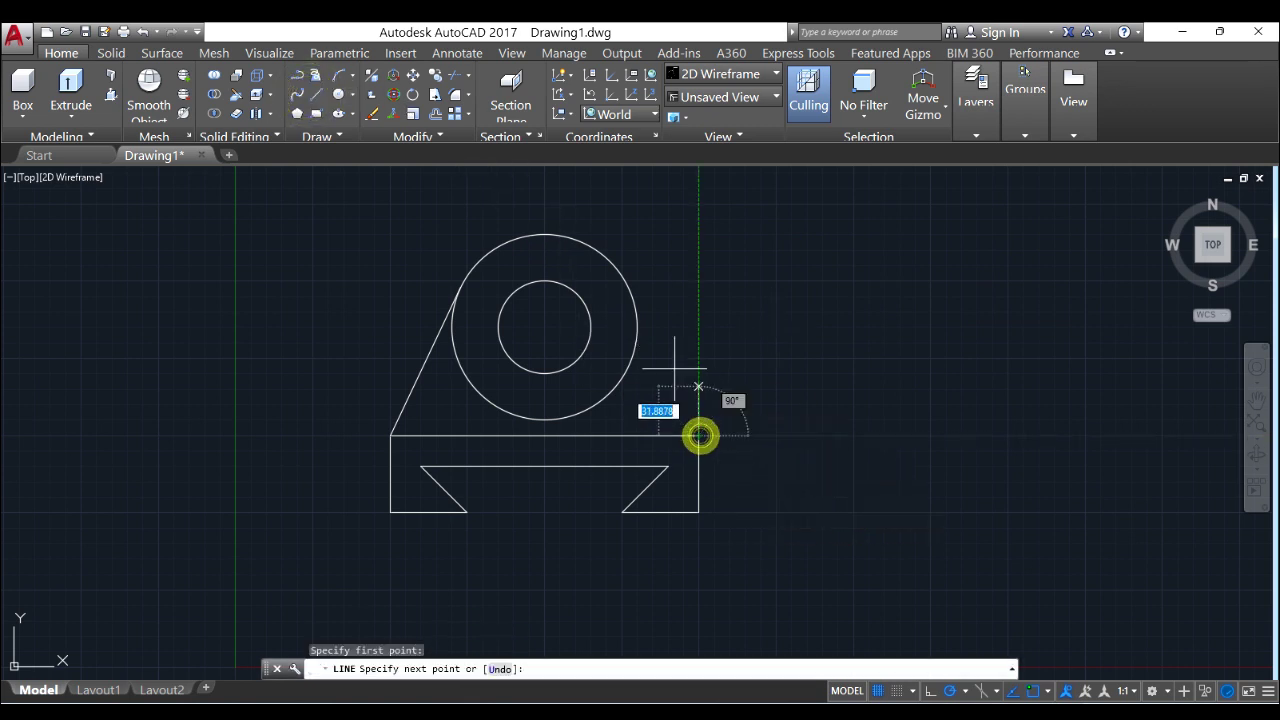
click(625, 288)
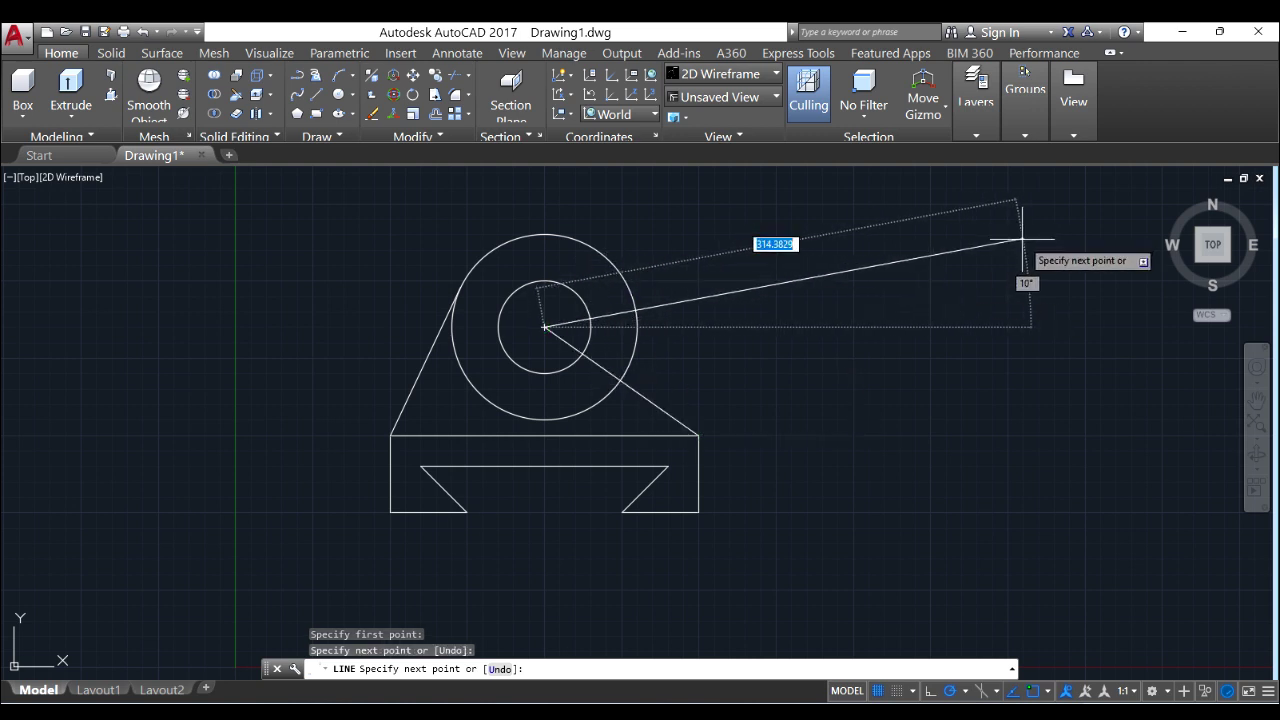
key(Escape)
key(ctrl+z)
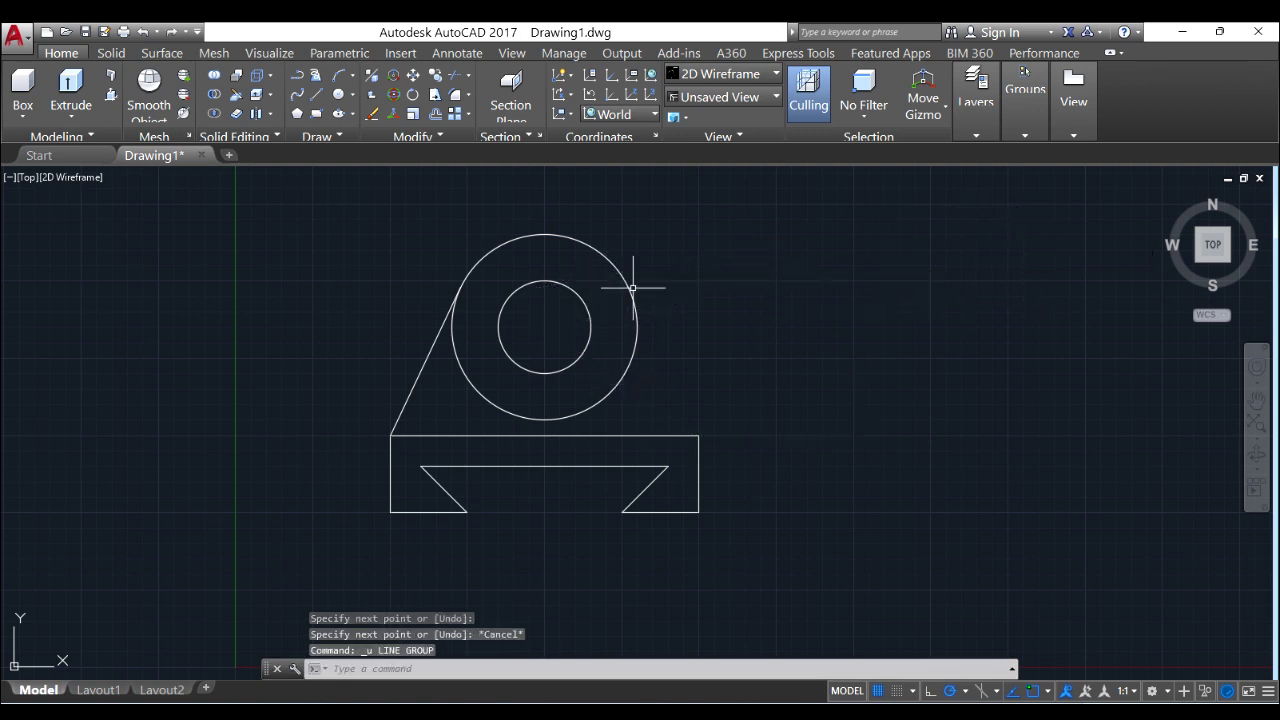
Draw the right line from the base's top-right corner tangent to the outer circle.
click(316, 98)
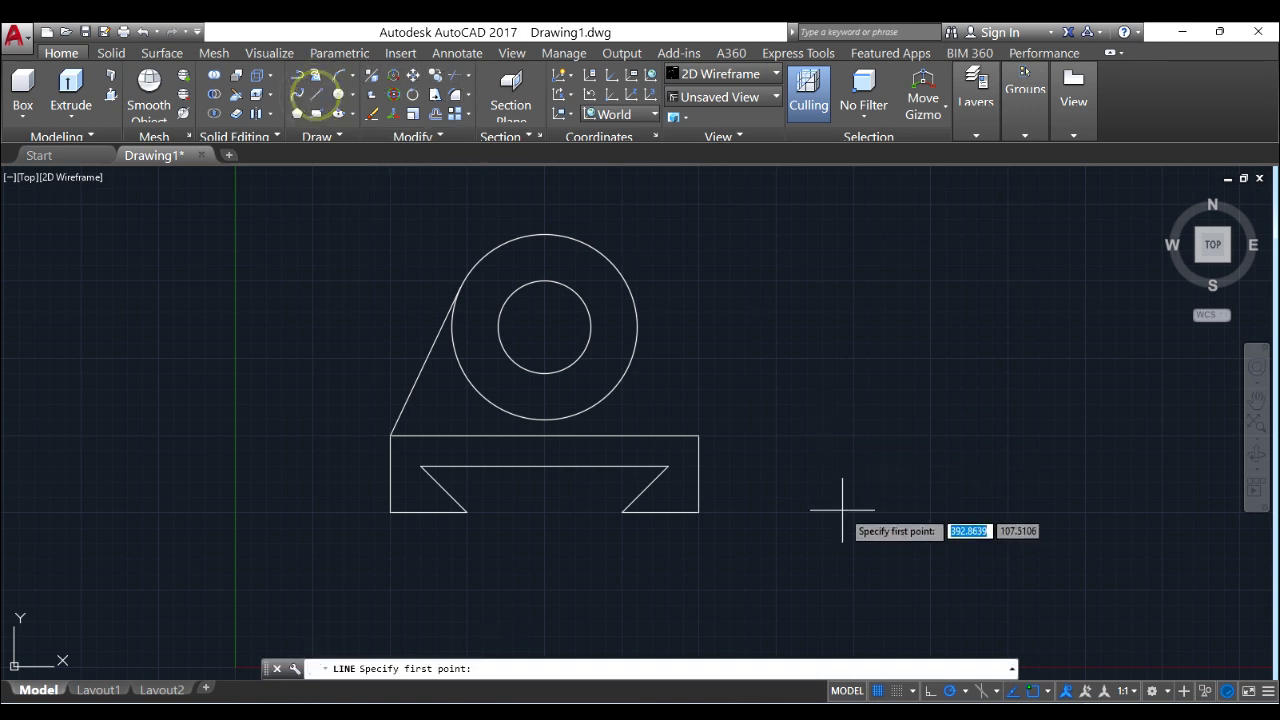
click(698, 435)
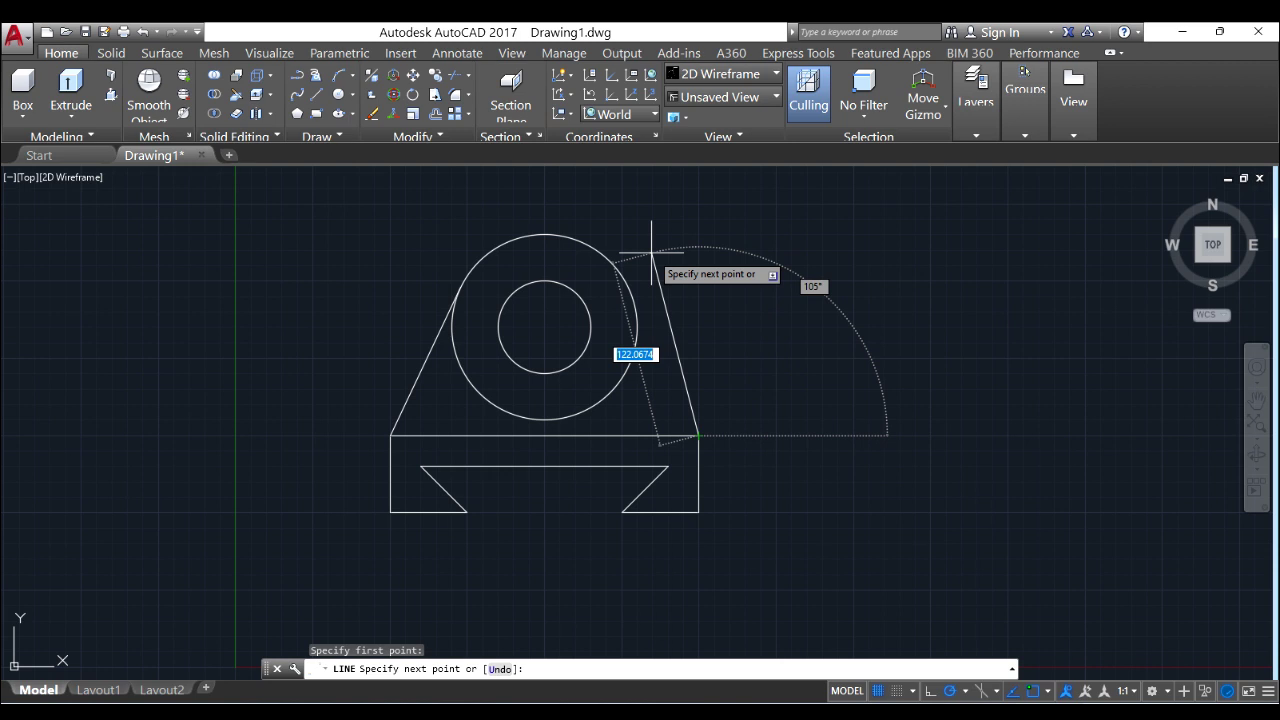
key(F8)
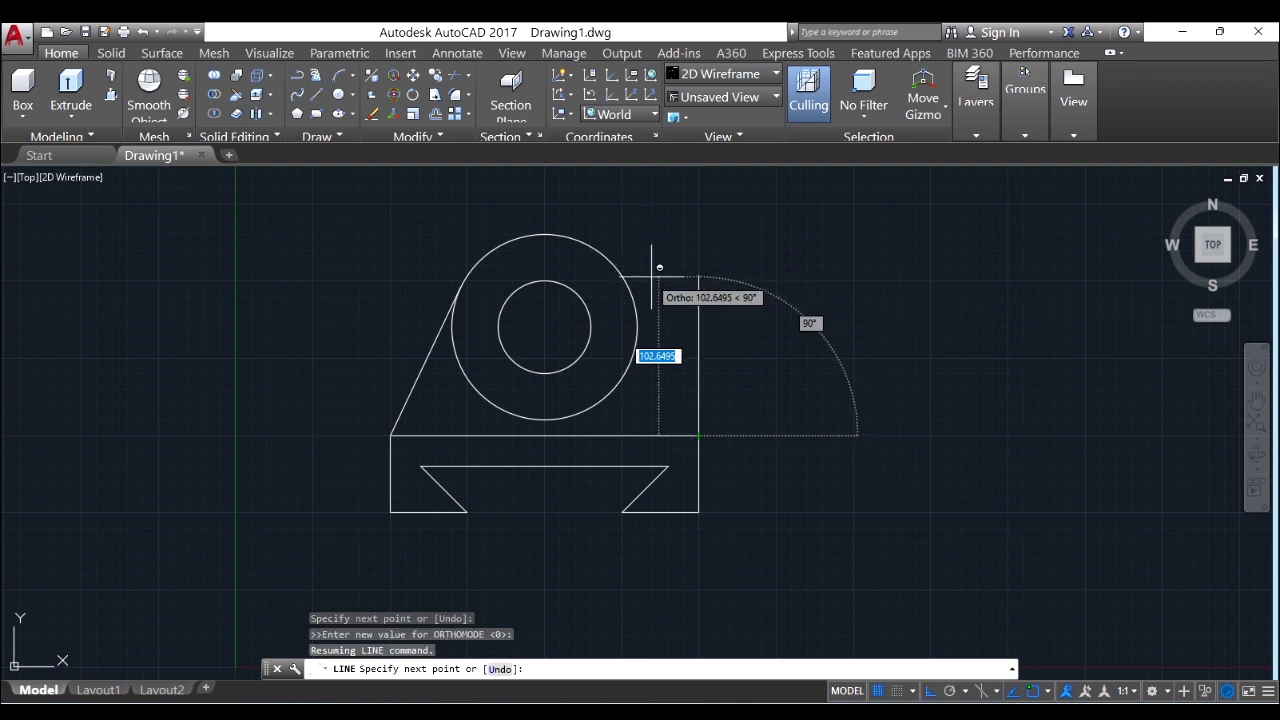
shift+right_click(668, 272)
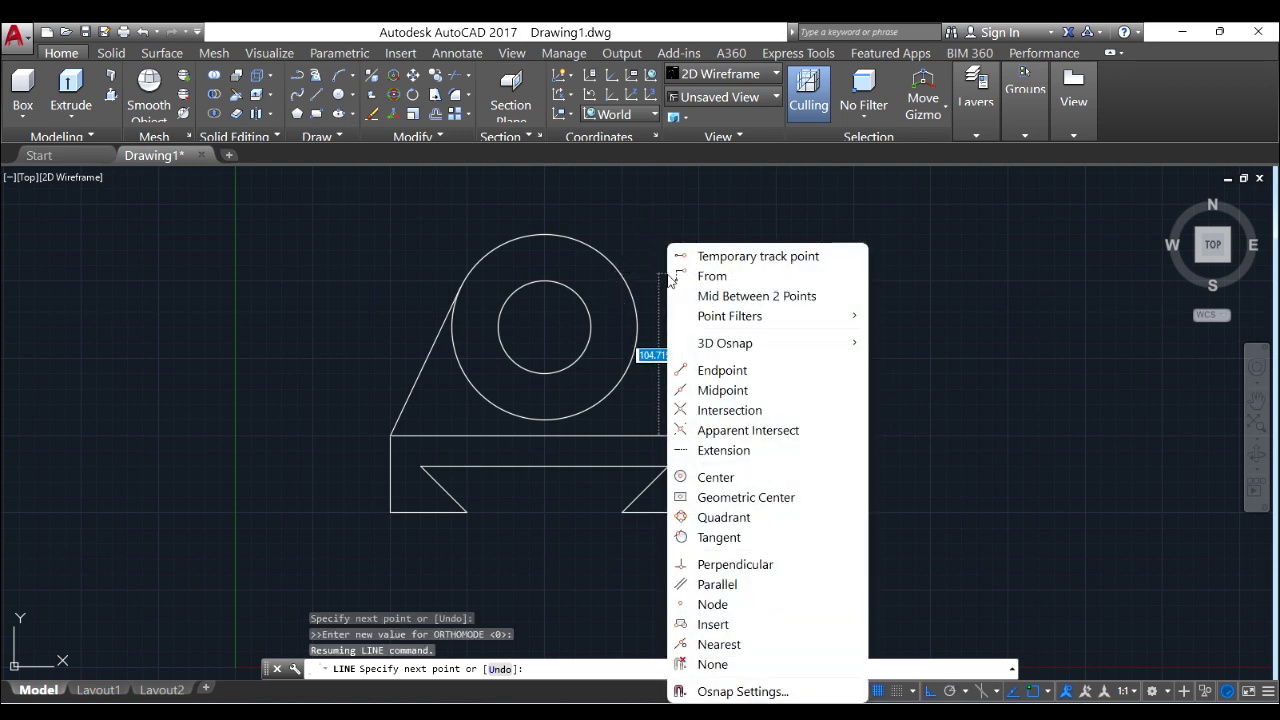
click(741, 546)
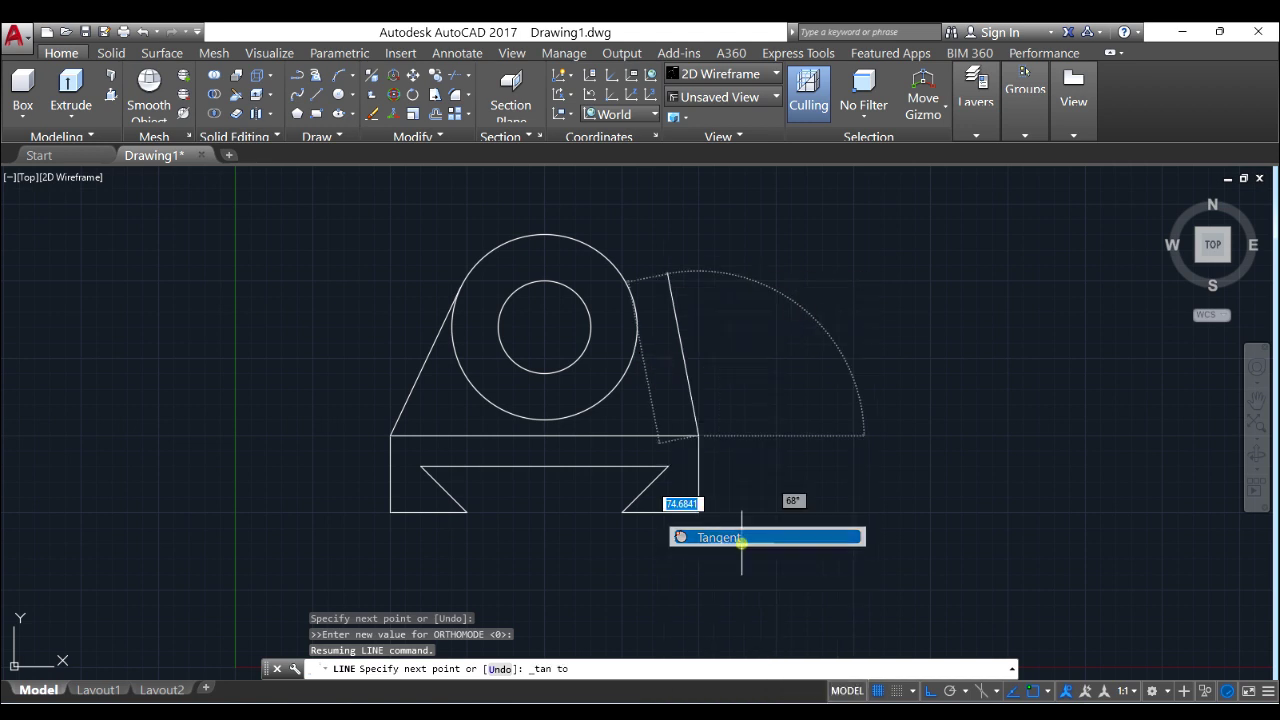
click(628, 286)
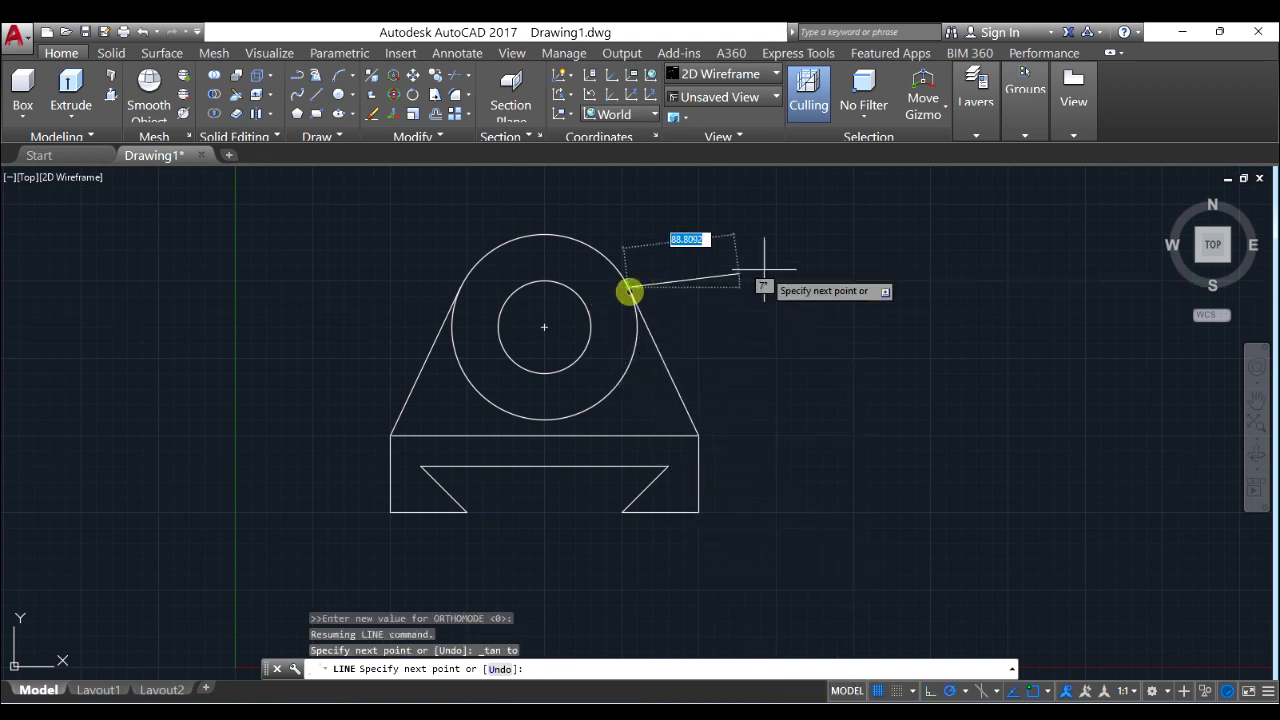
right_click(768, 274)
click(786, 277)
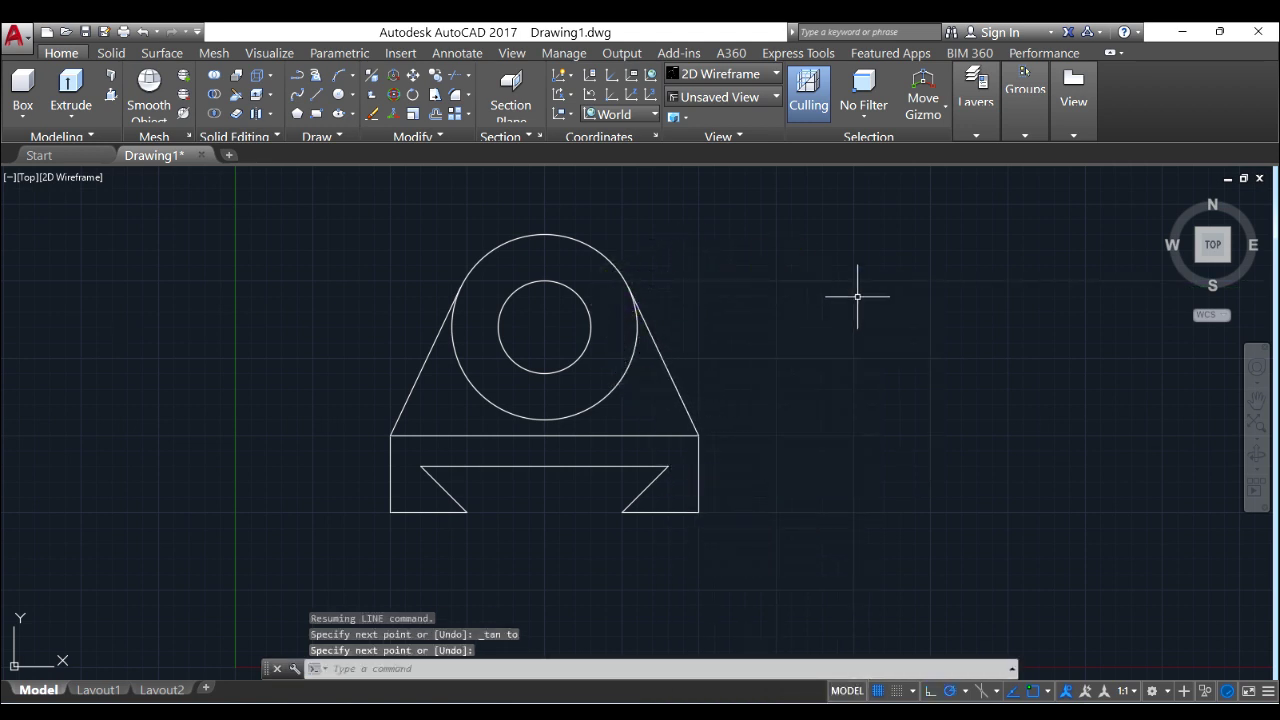
key(alt+Tab)
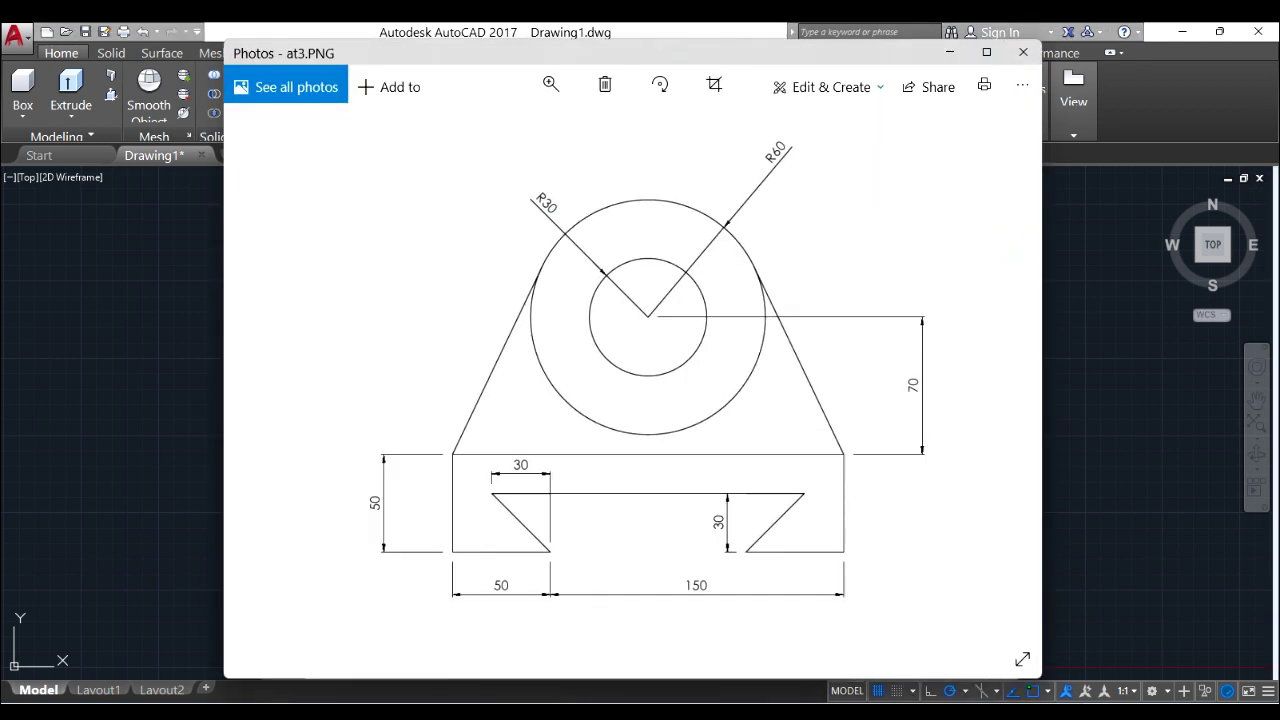
key(alt+Tab)
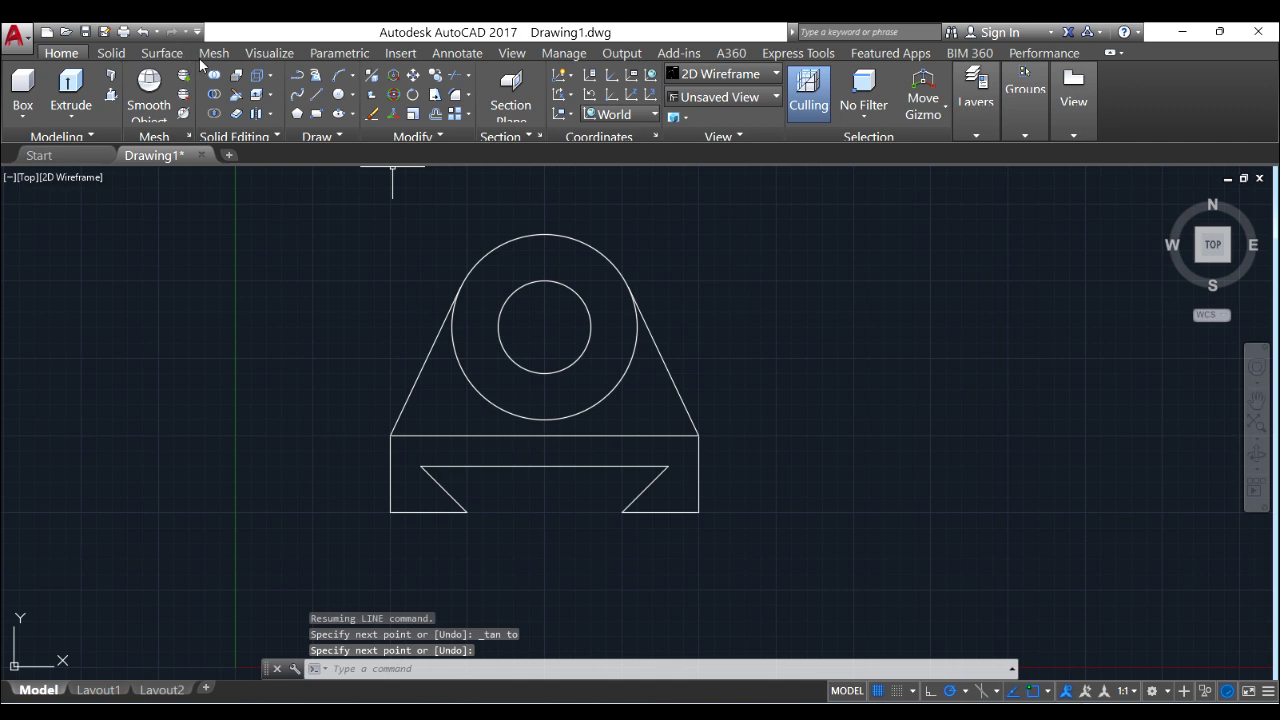
Place a 50 linear dimension below the left foot, from the bottom-left corner to the notch.
click(452, 53)
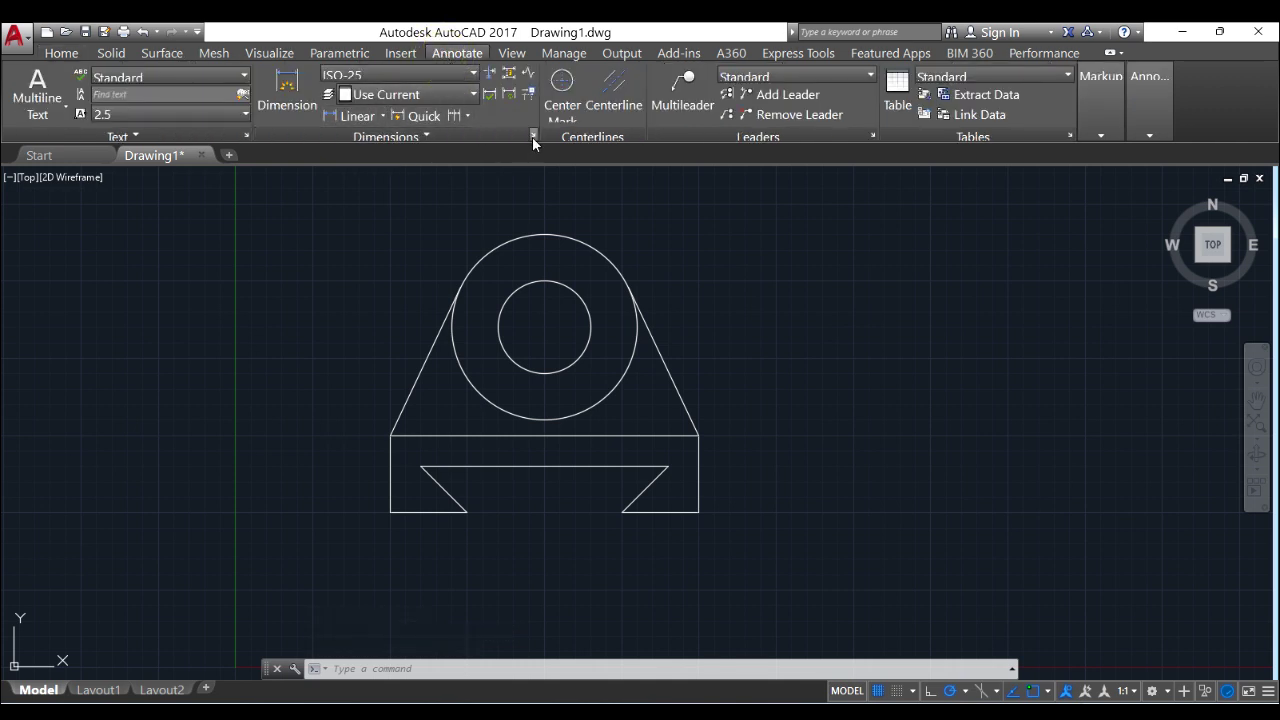
click(348, 116)
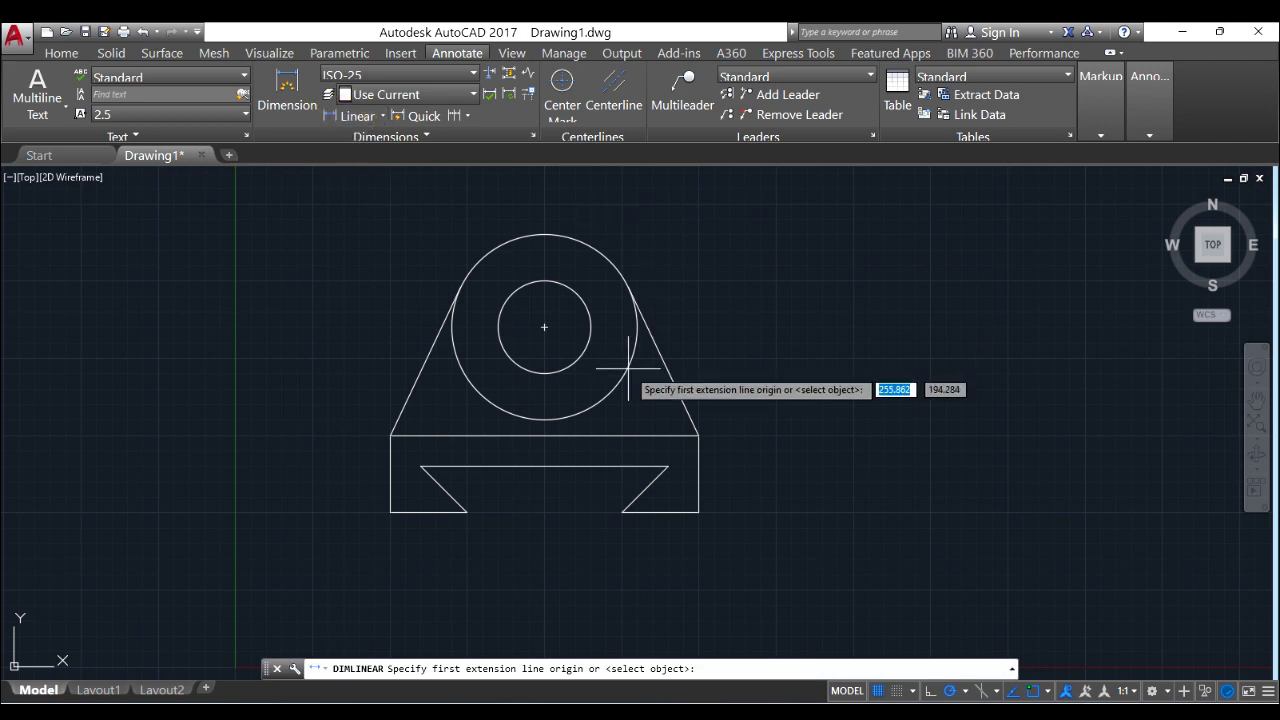
click(390, 513)
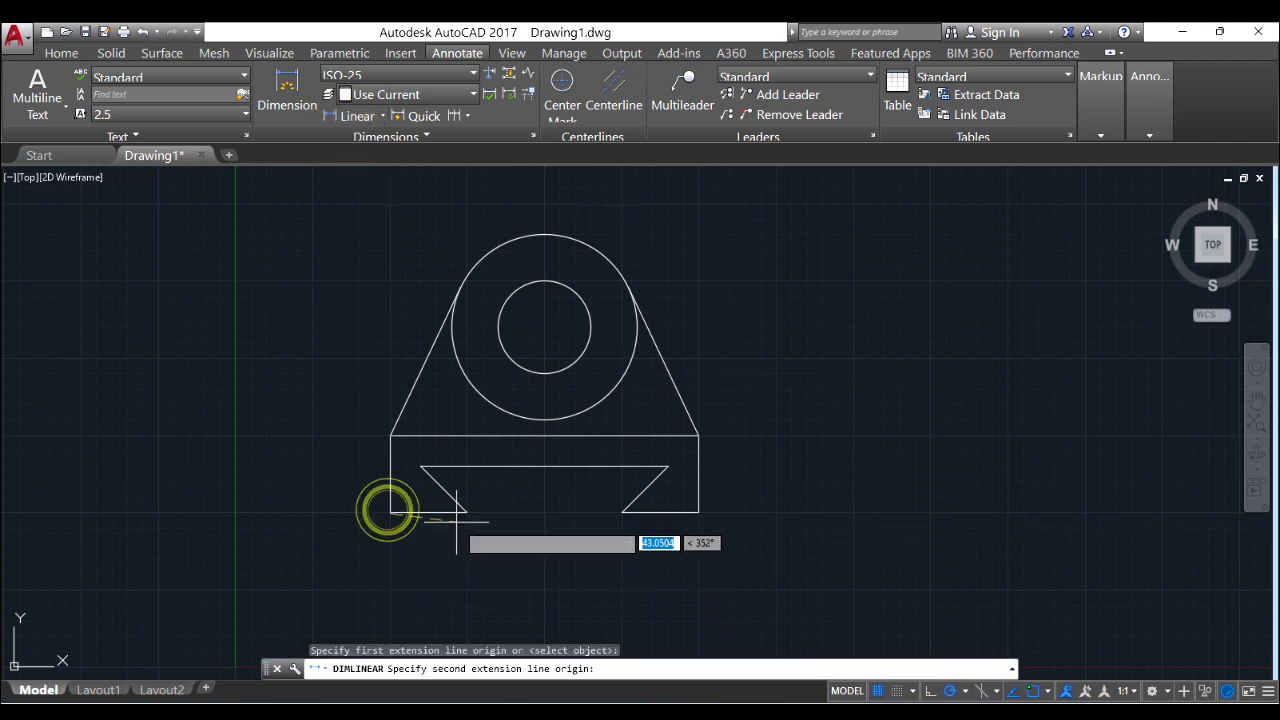
click(466, 513)
click(437, 540)
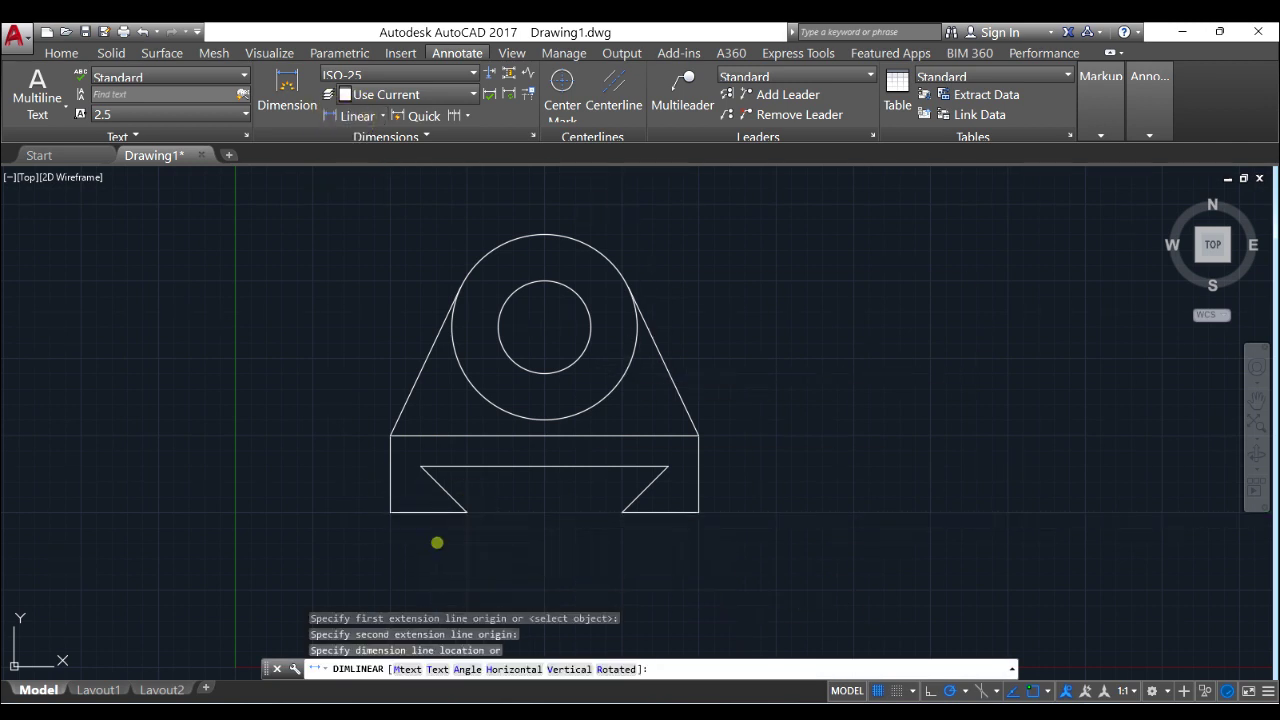
scroll(434, 543, up, 5)
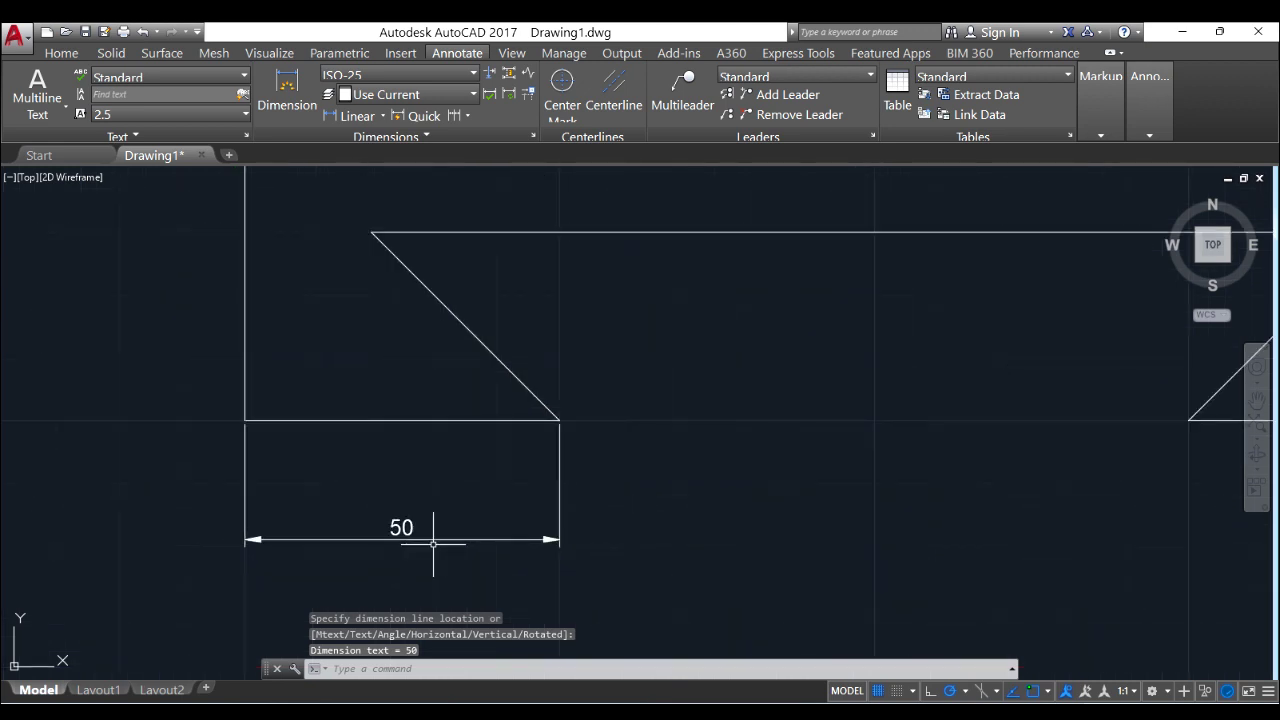
scroll(434, 543, down, 2)
scroll(594, 534, down, 2)
scroll(697, 503, up, 1)
middle_drag(697, 503, 594, 574)
scroll(594, 574, down, 3)
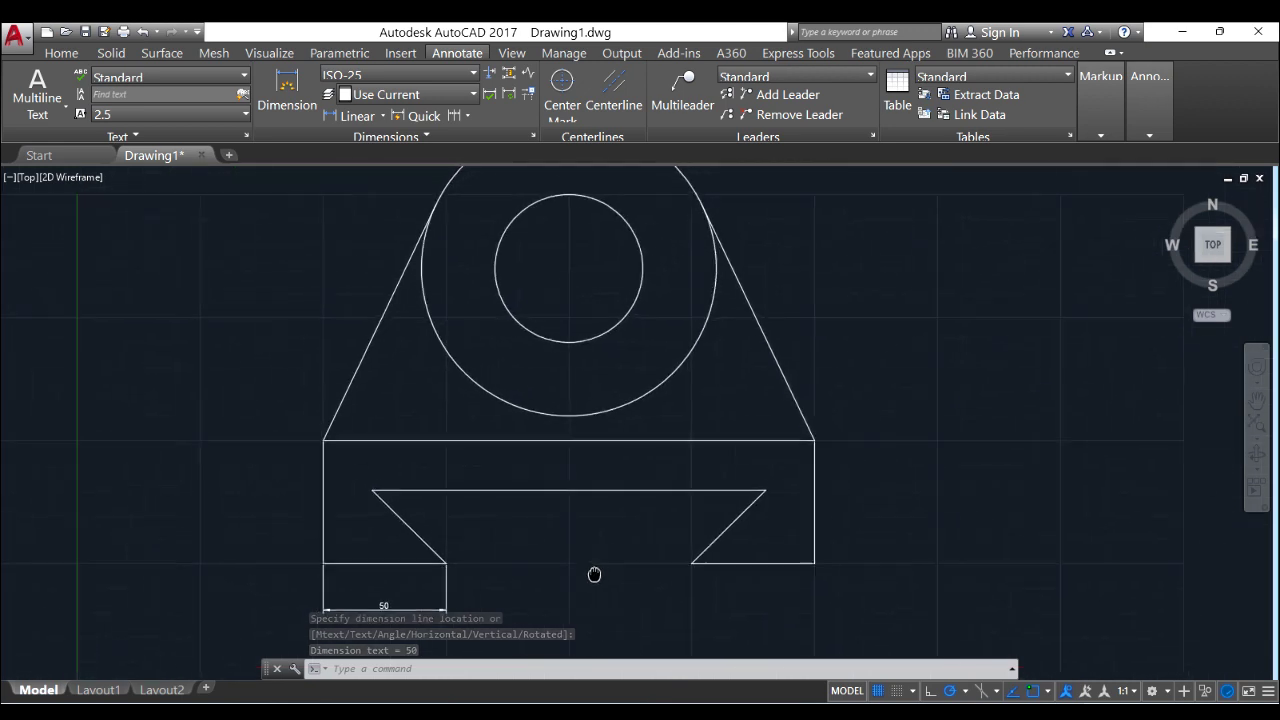
Edit the ISO-25 dimension style to use text height 5 with ISO standard text alignment.
click(534, 132)
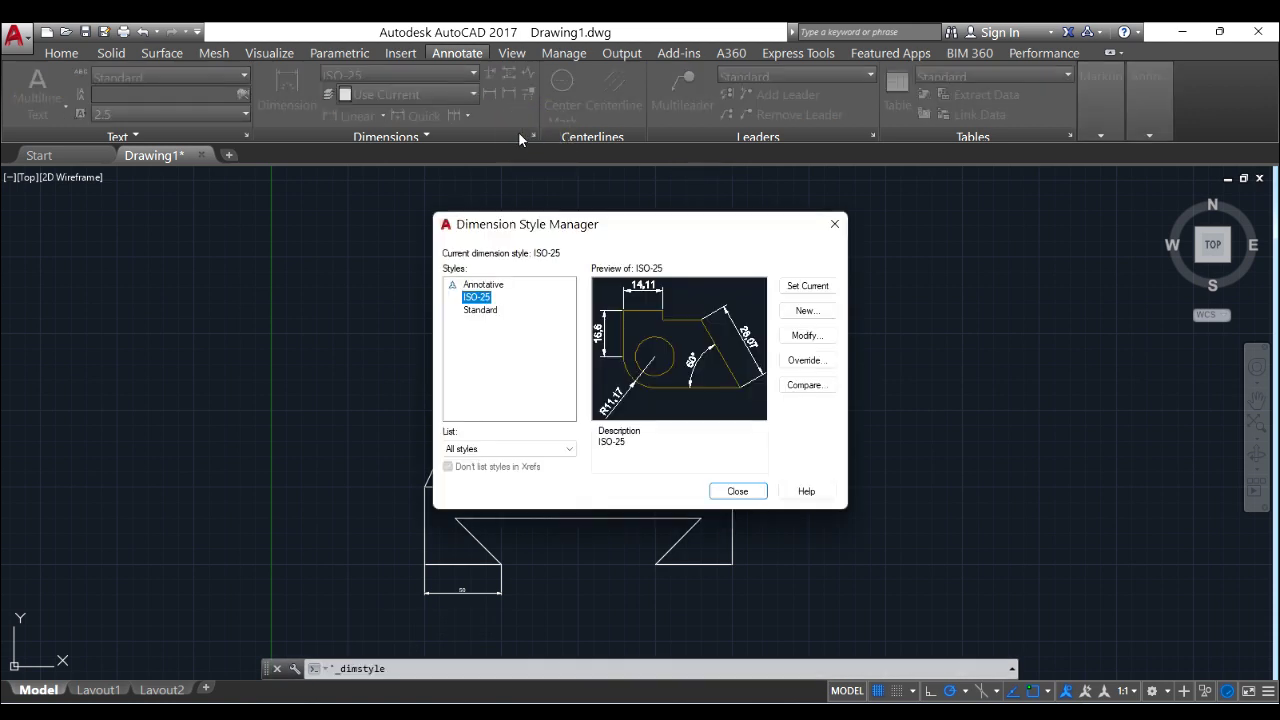
click(806, 335)
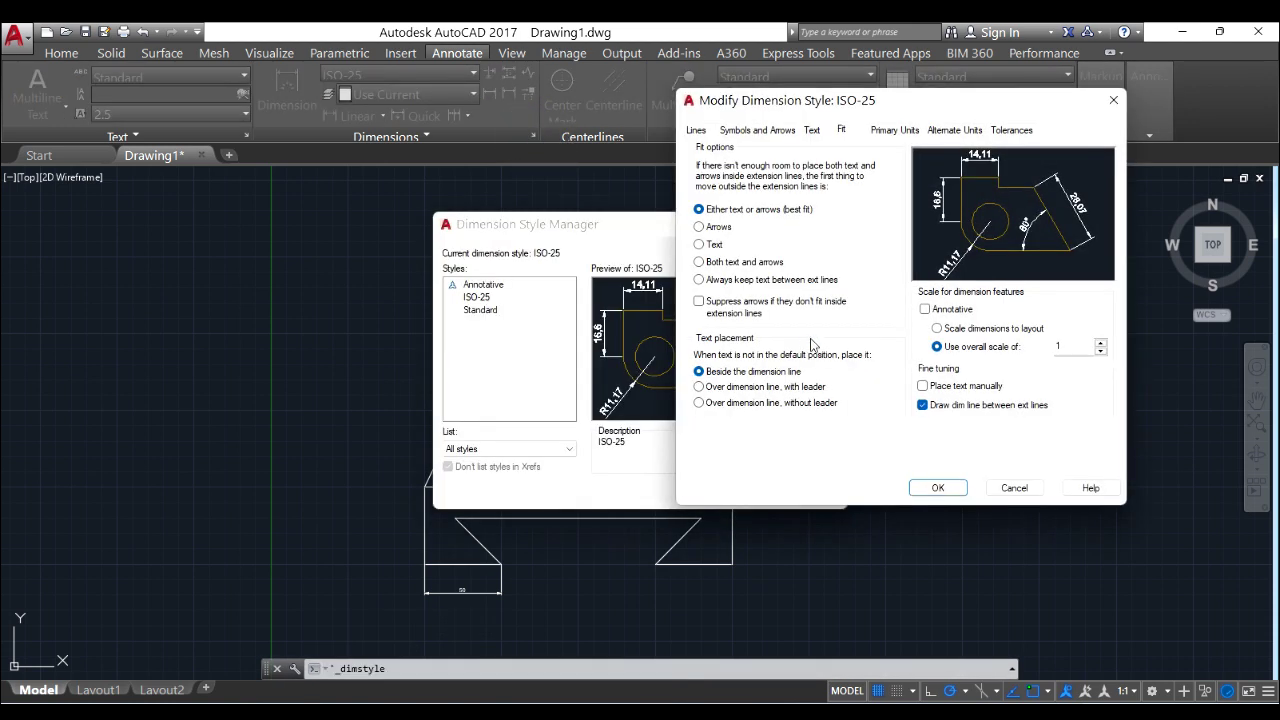
click(811, 131)
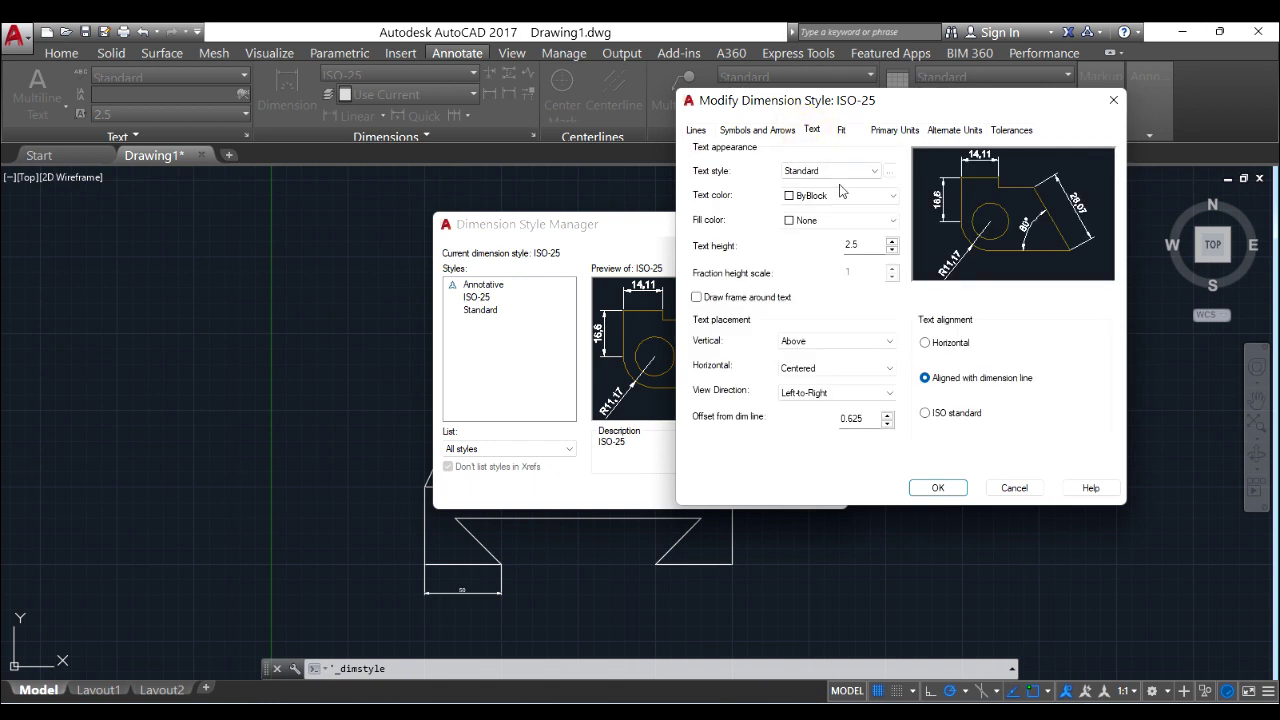
double_click(873, 242)
text(5)
click(934, 420)
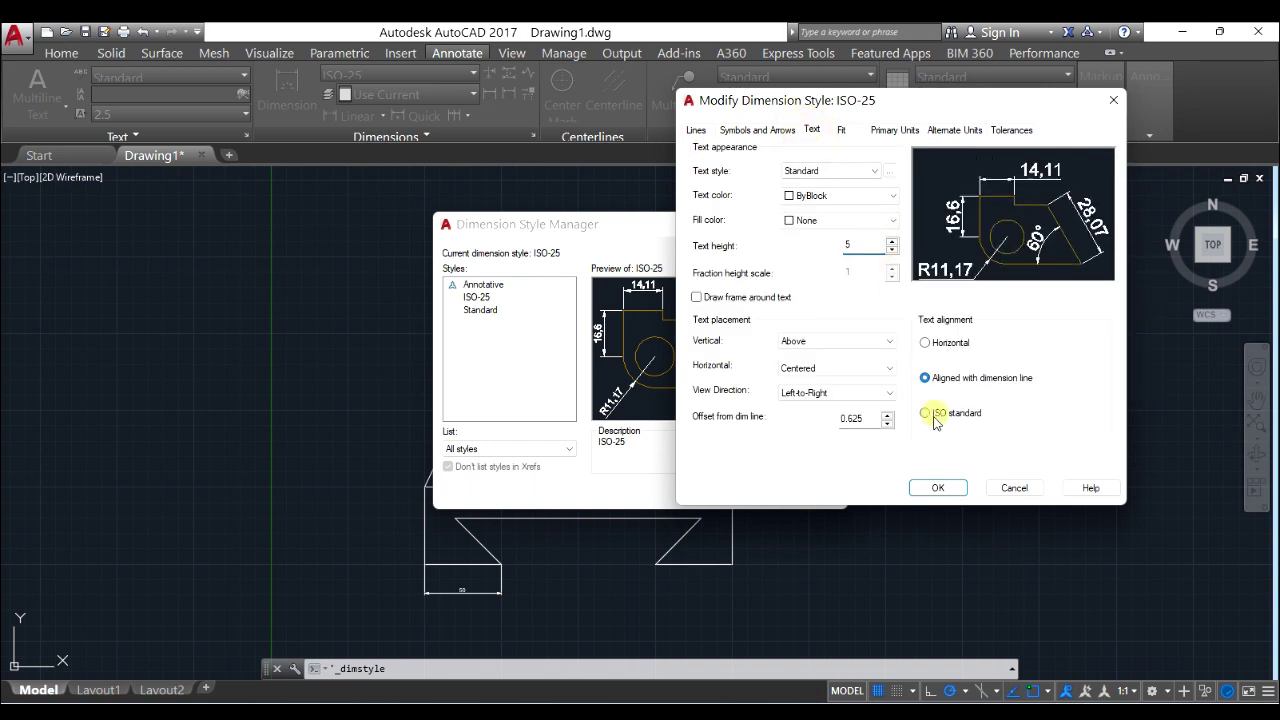
Set the ISO-25 text colour to green and the dimension line colour to yellow.
click(806, 198)
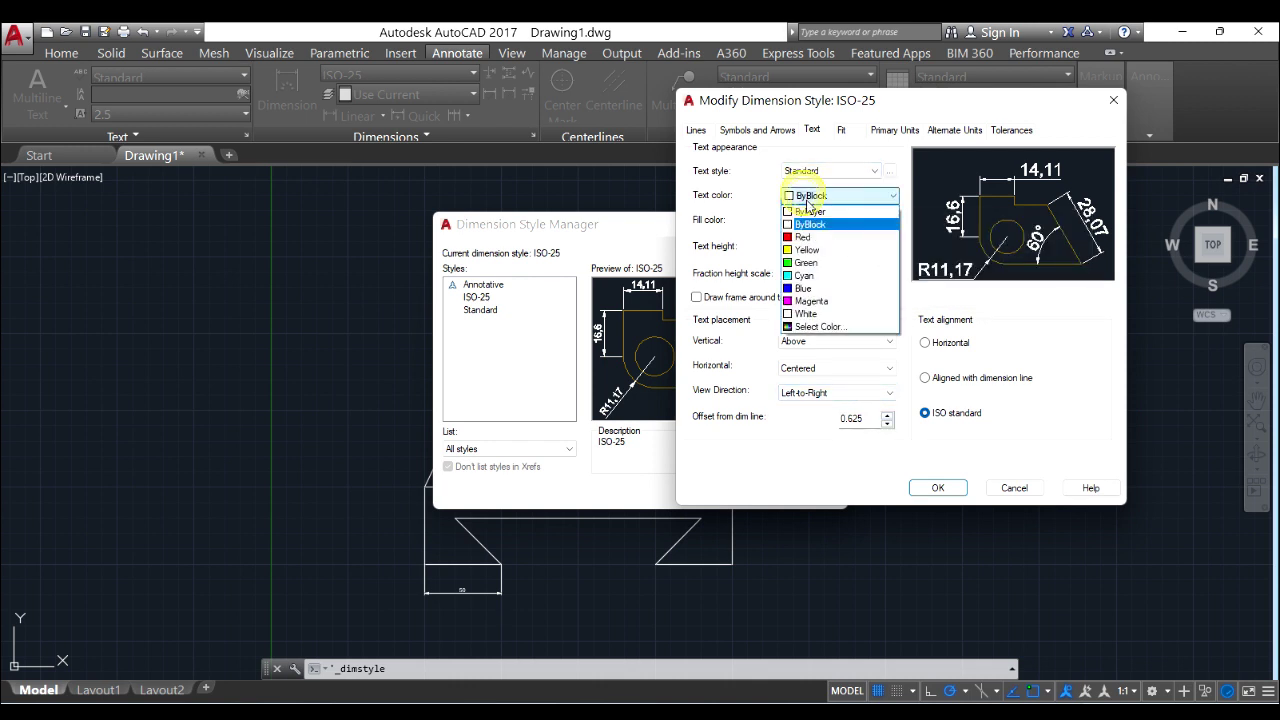
click(808, 245)
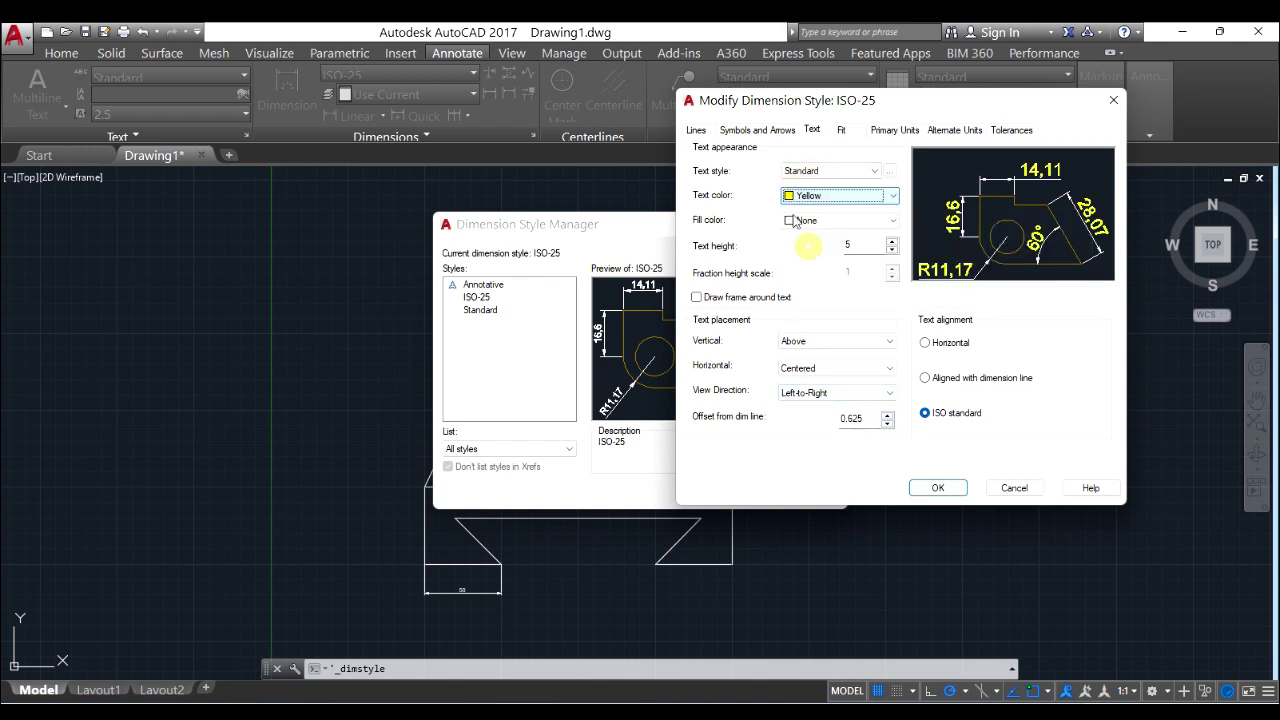
click(695, 130)
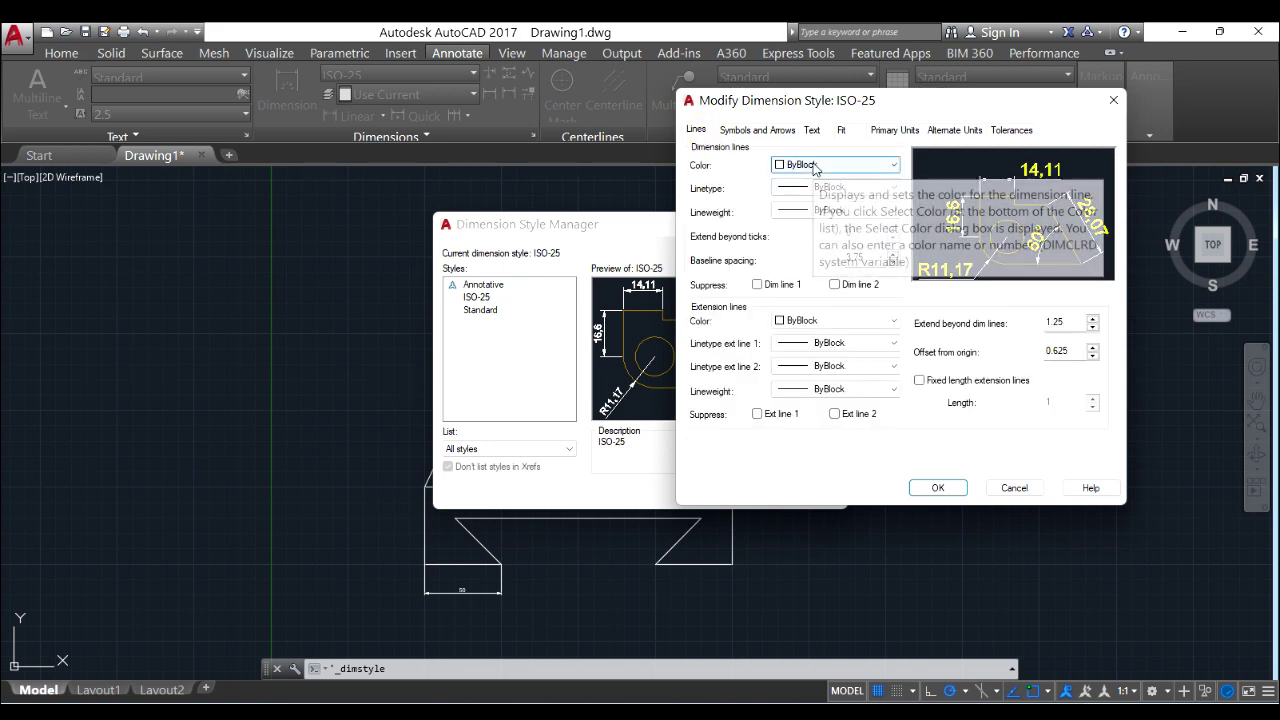
click(811, 130)
click(695, 130)
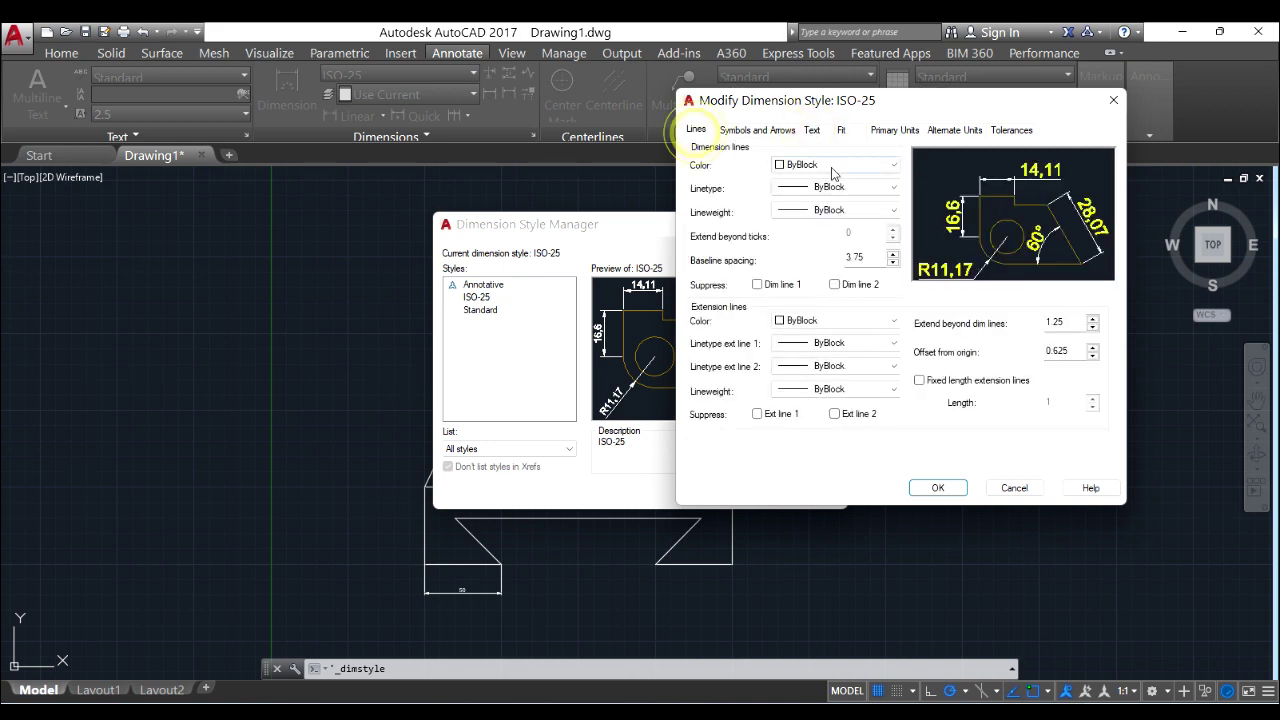
click(816, 165)
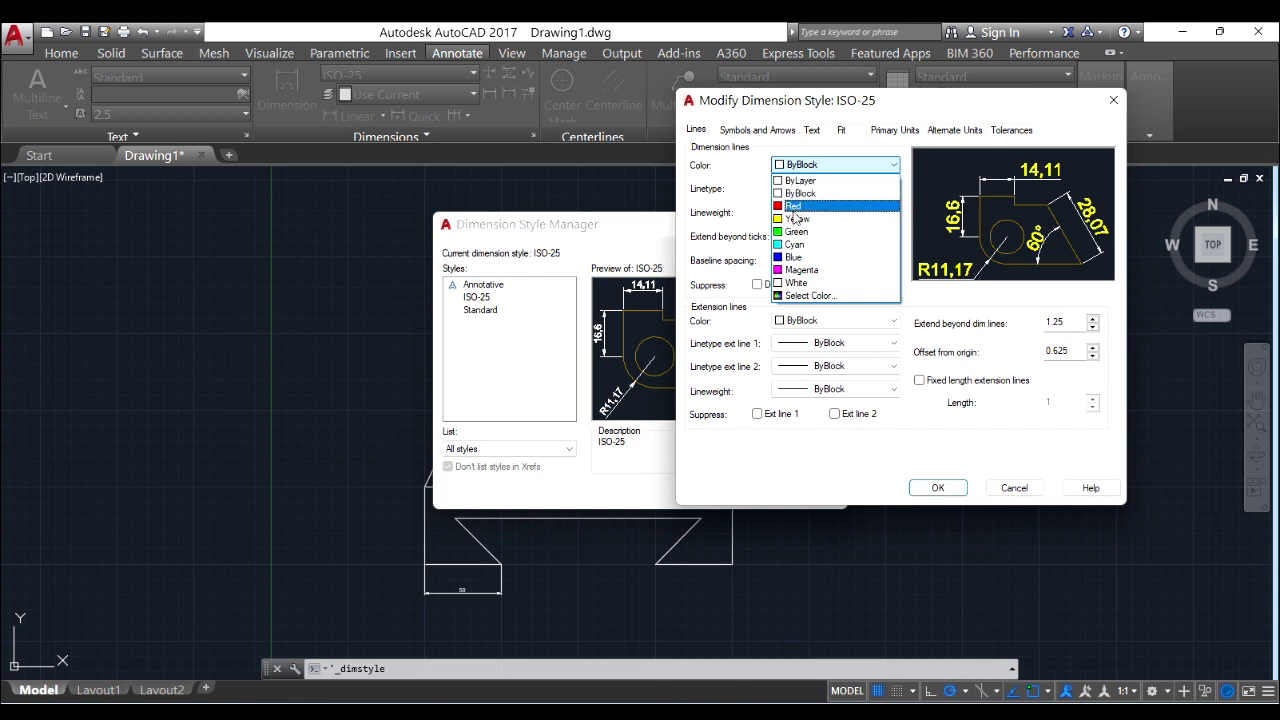
click(794, 232)
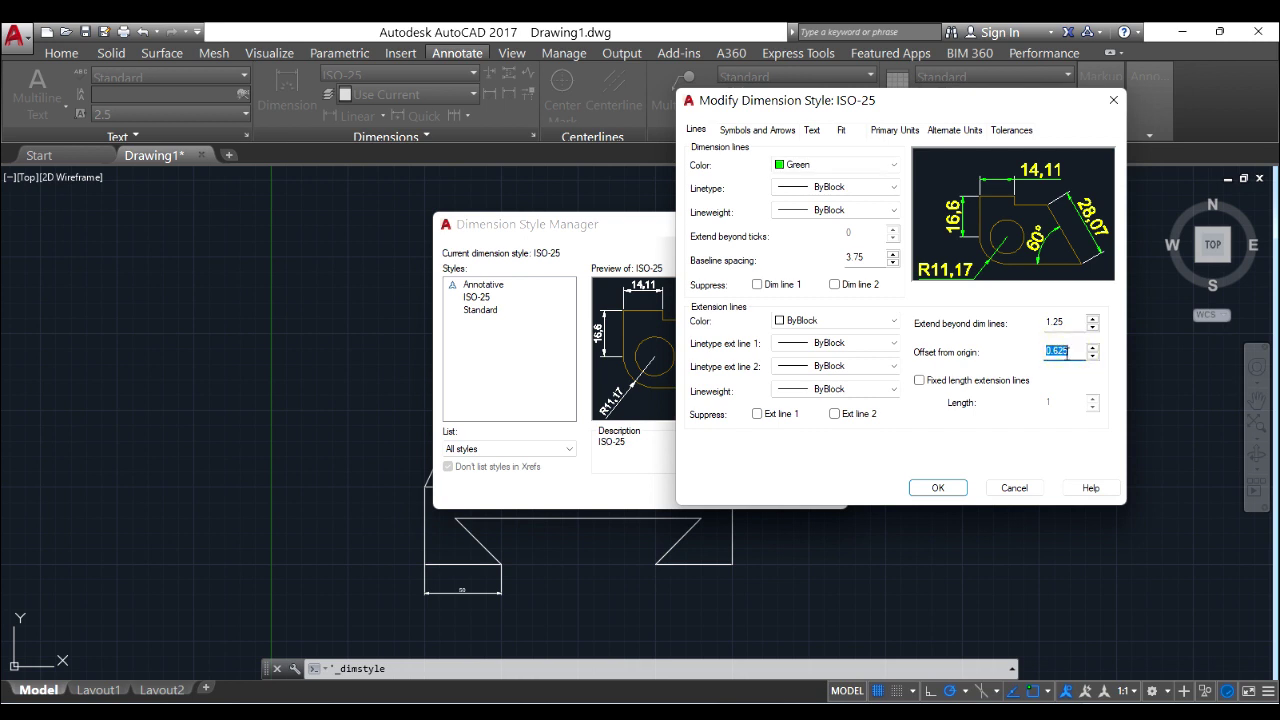
click(811, 132)
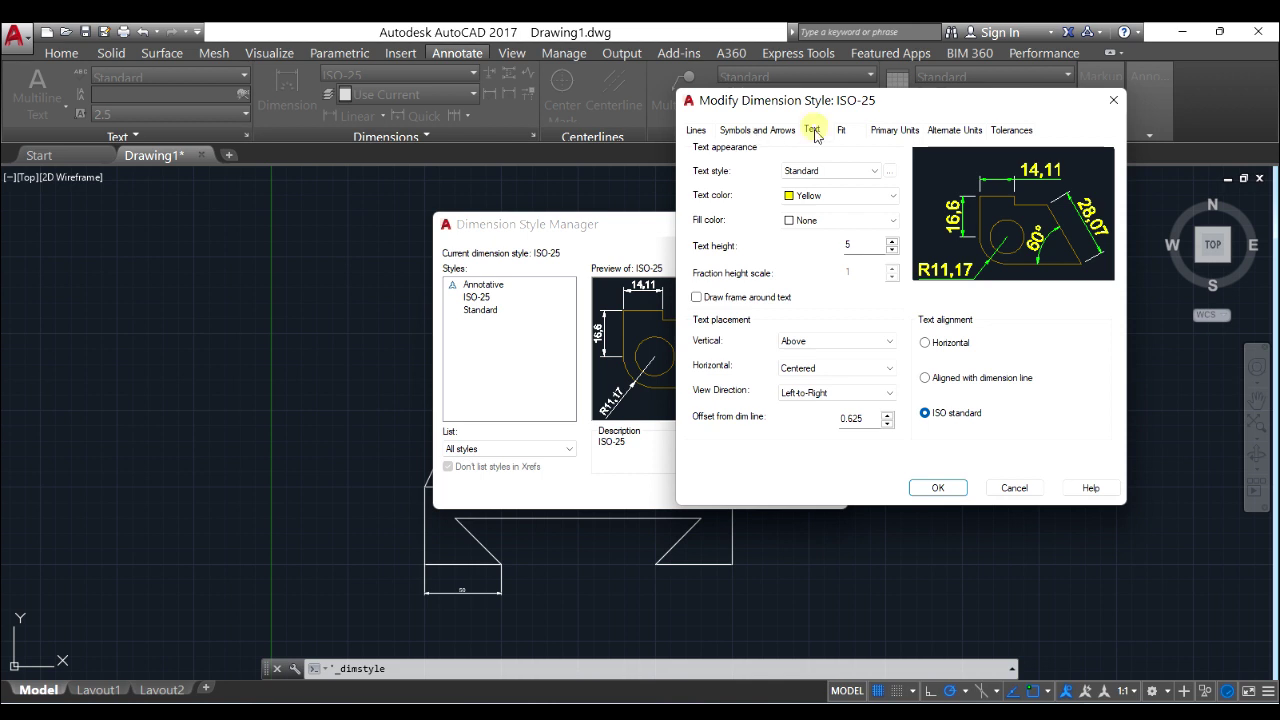
click(815, 193)
click(800, 262)
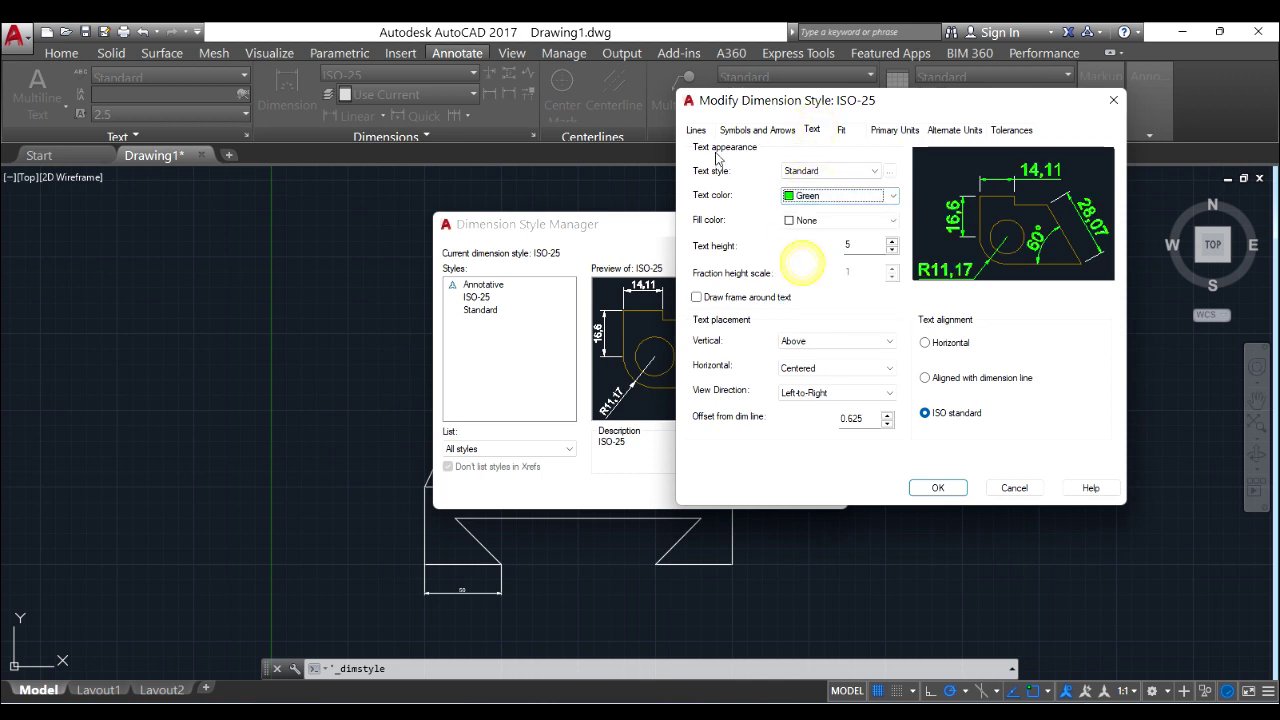
click(706, 138)
click(835, 165)
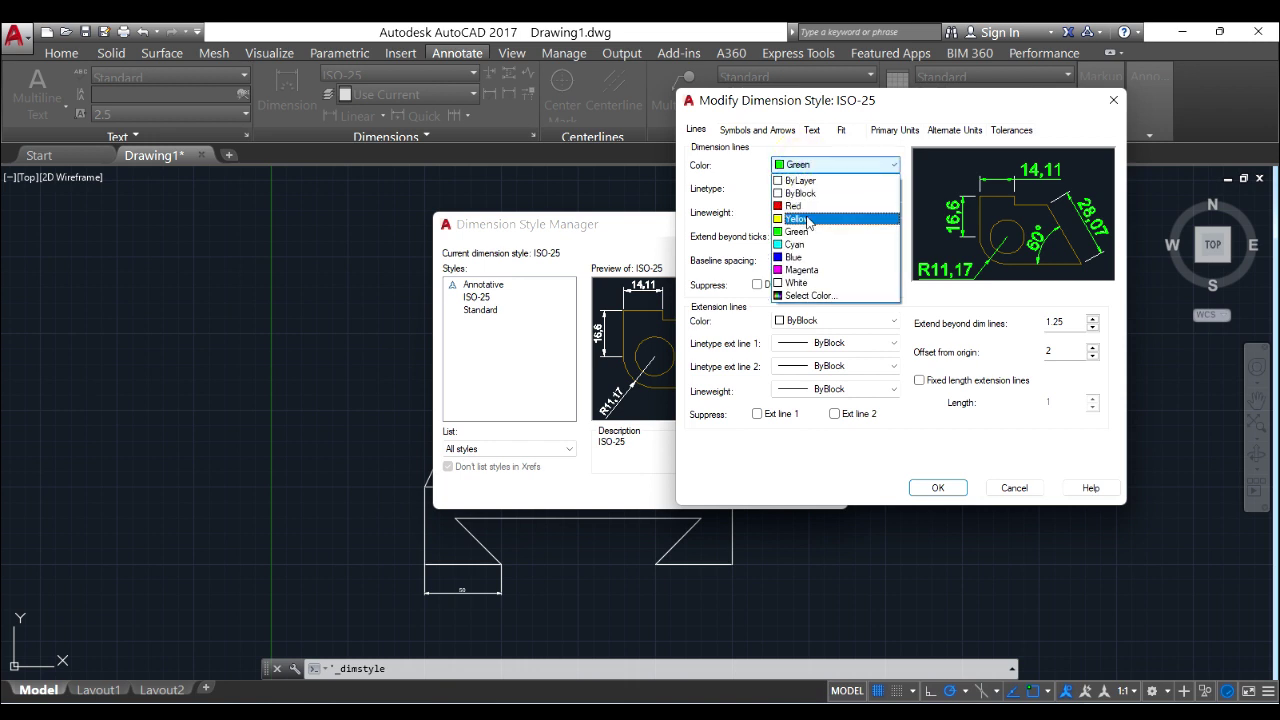
click(805, 218)
Apply the modified ISO-25 style, make it current, and close the style manager.
click(937, 484)
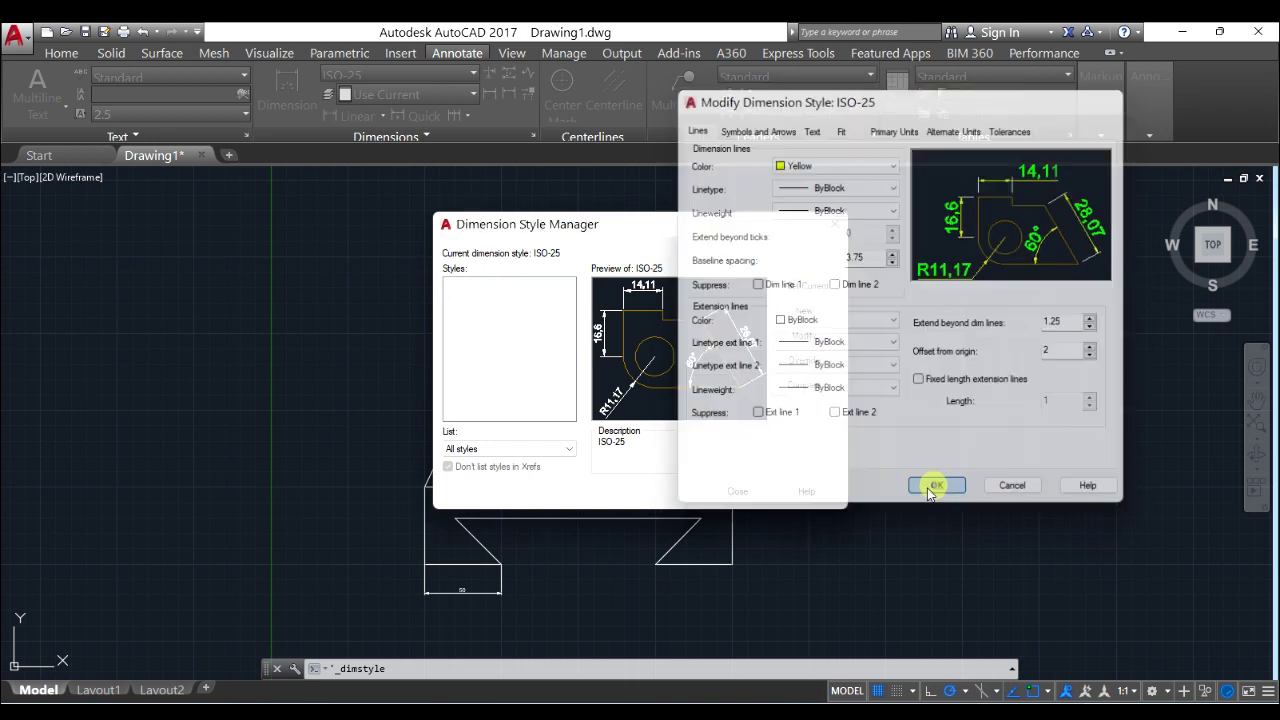
click(808, 286)
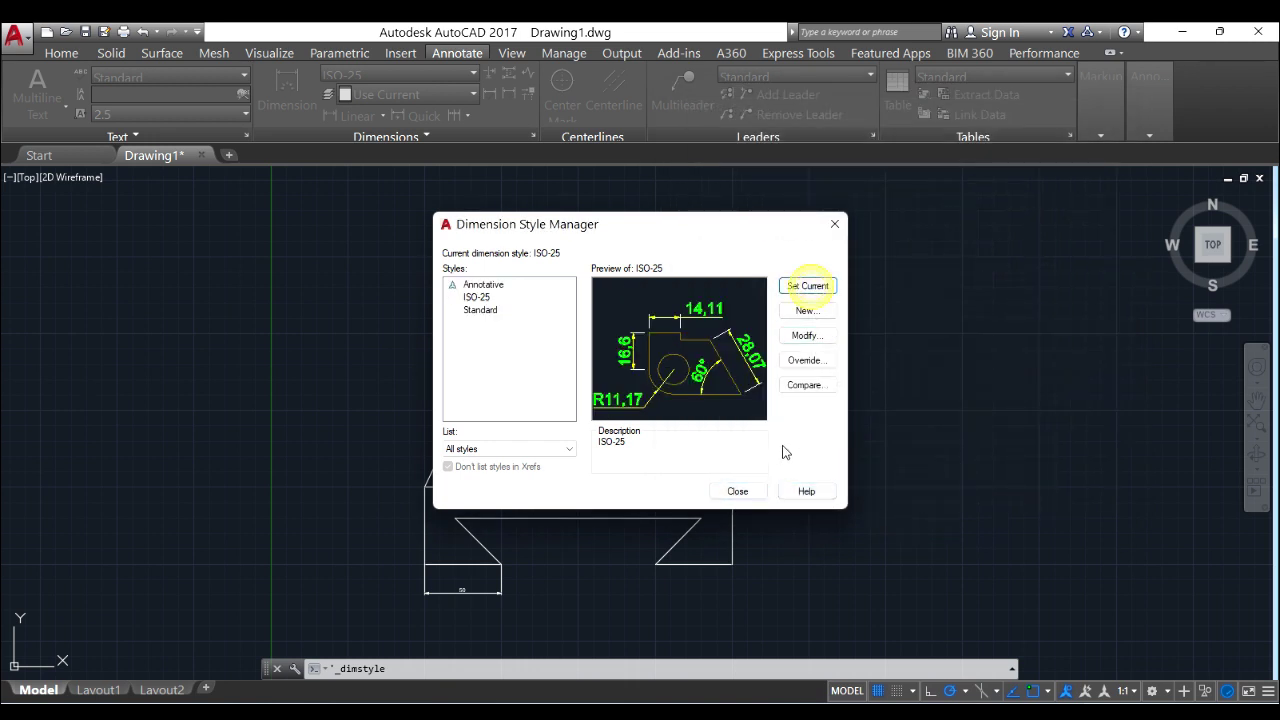
click(735, 491)
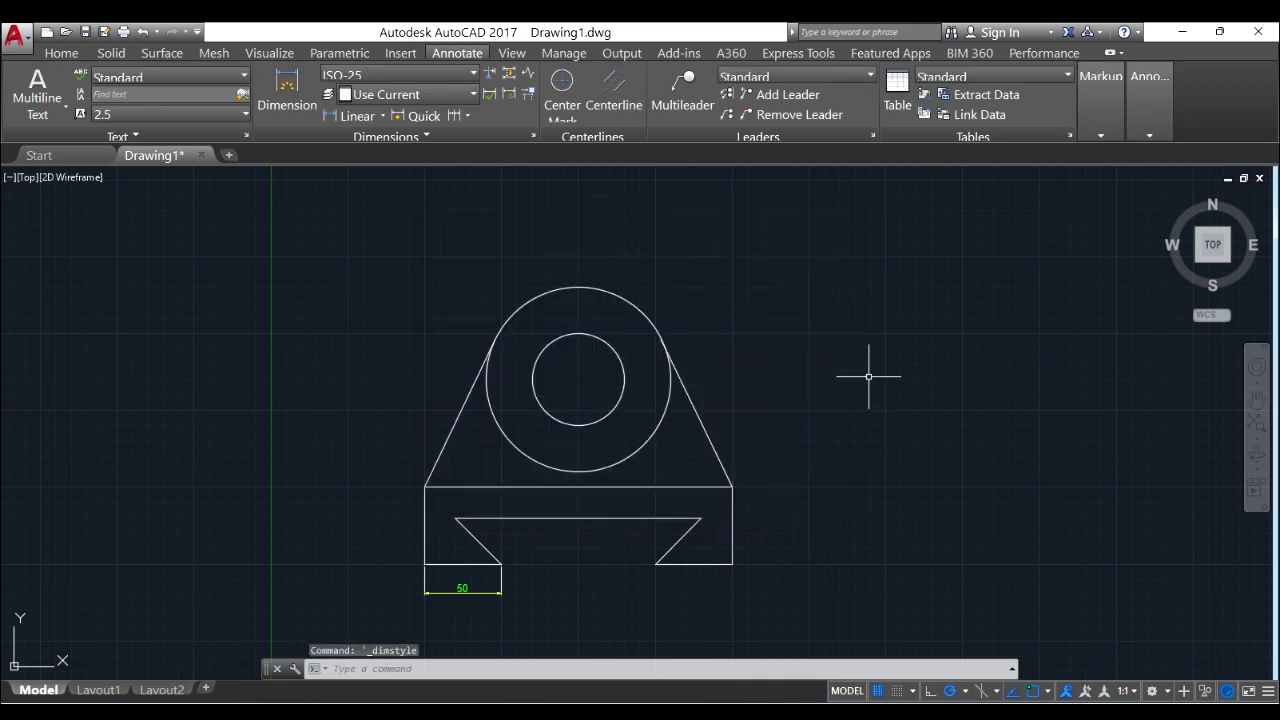
Place a 150 linear dimension from the slot's bottom corner to the base's bottom-right corner.
scroll(560, 577, up, 2)
scroll(564, 573, down, 2)
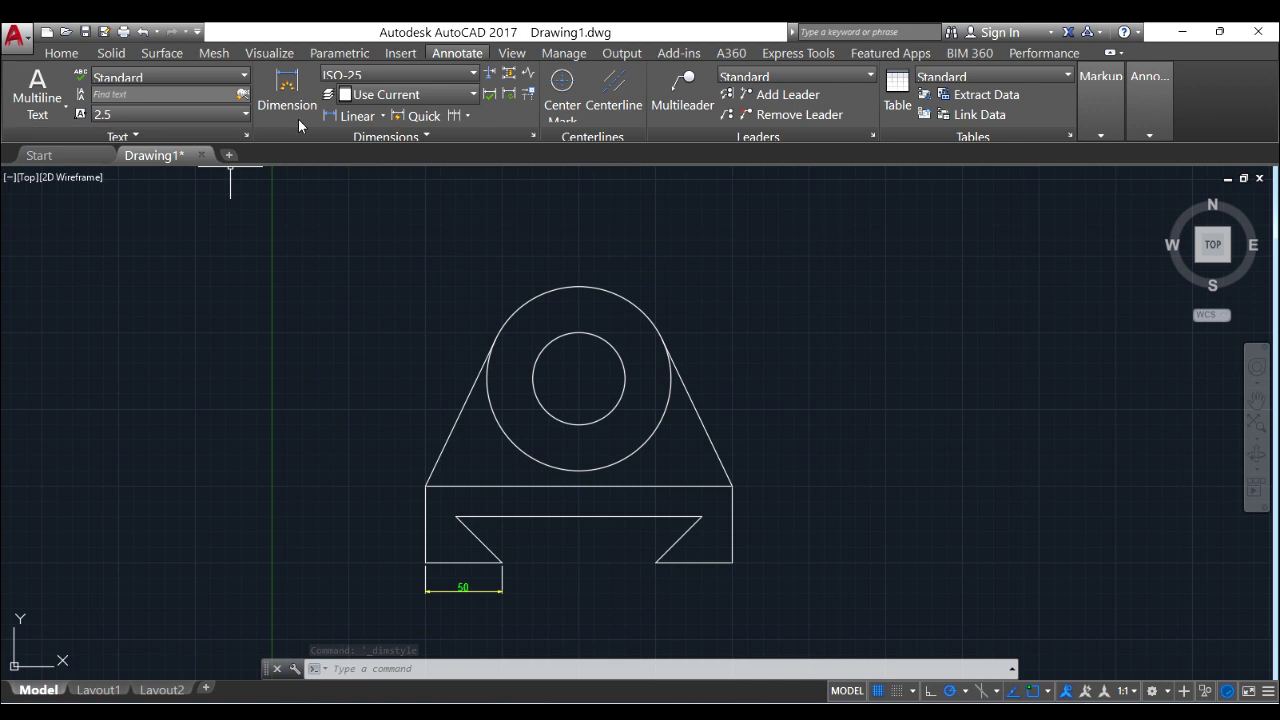
click(333, 116)
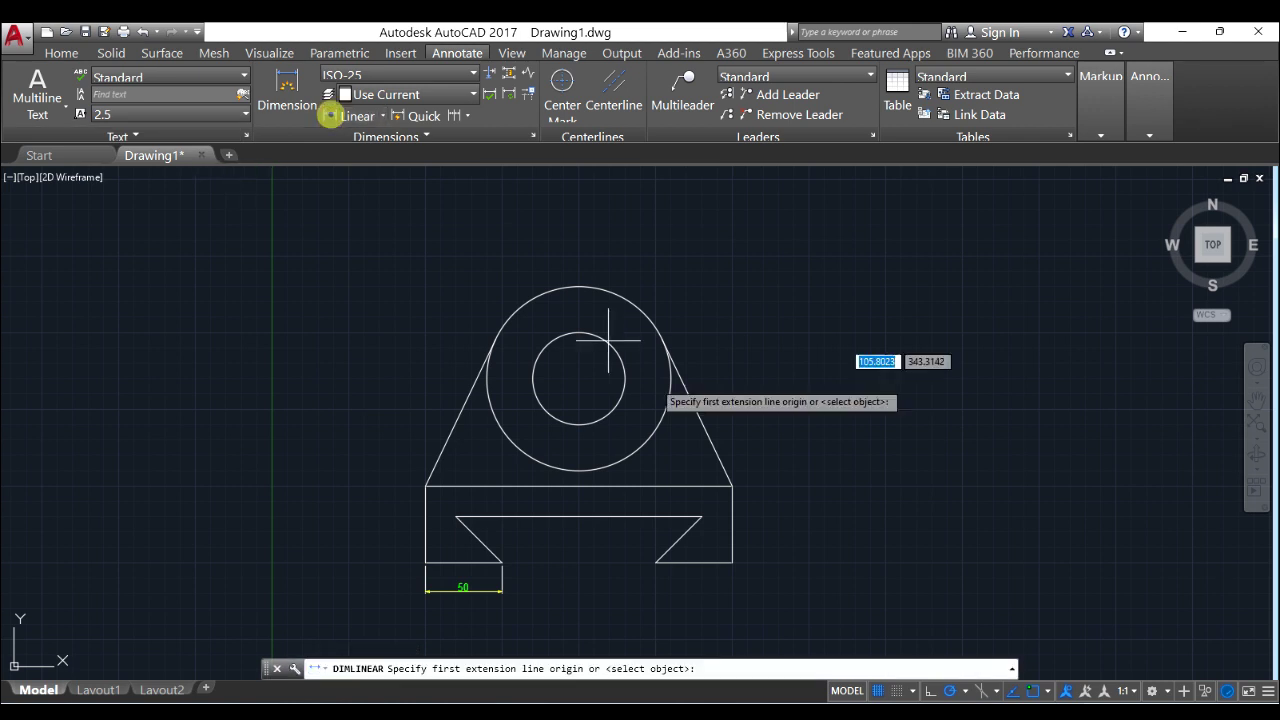
click(502, 563)
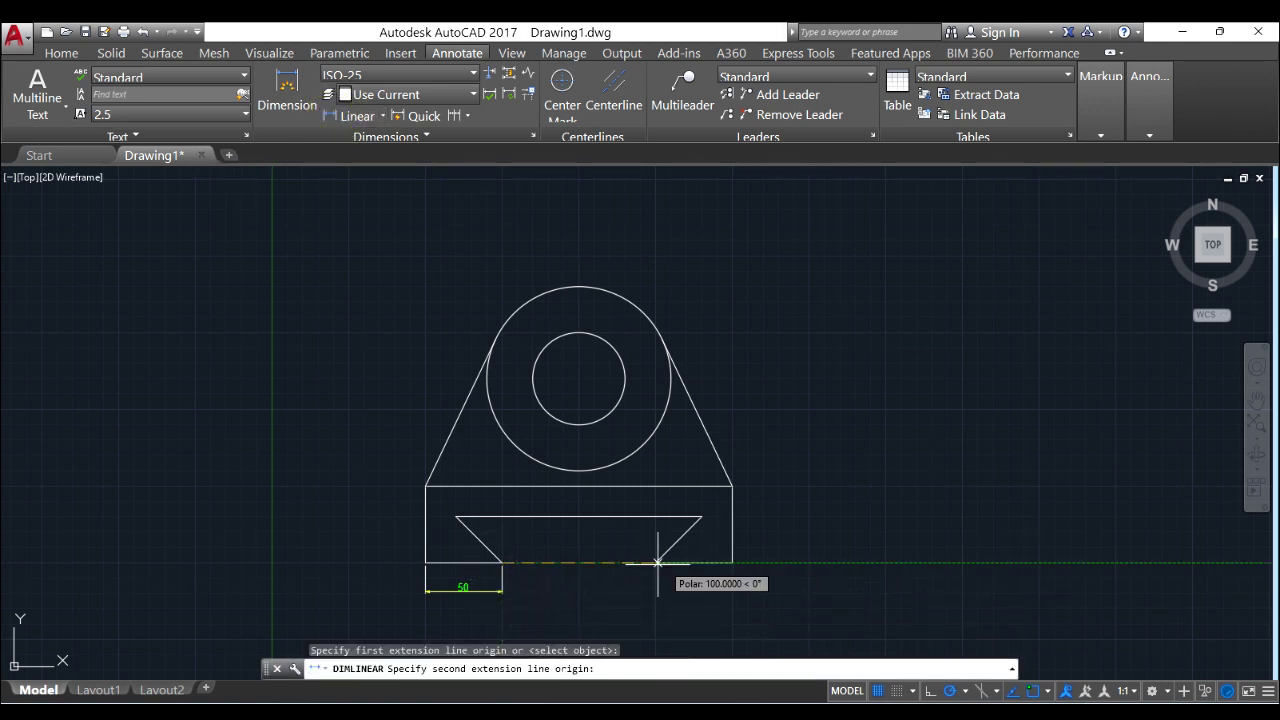
click(731, 563)
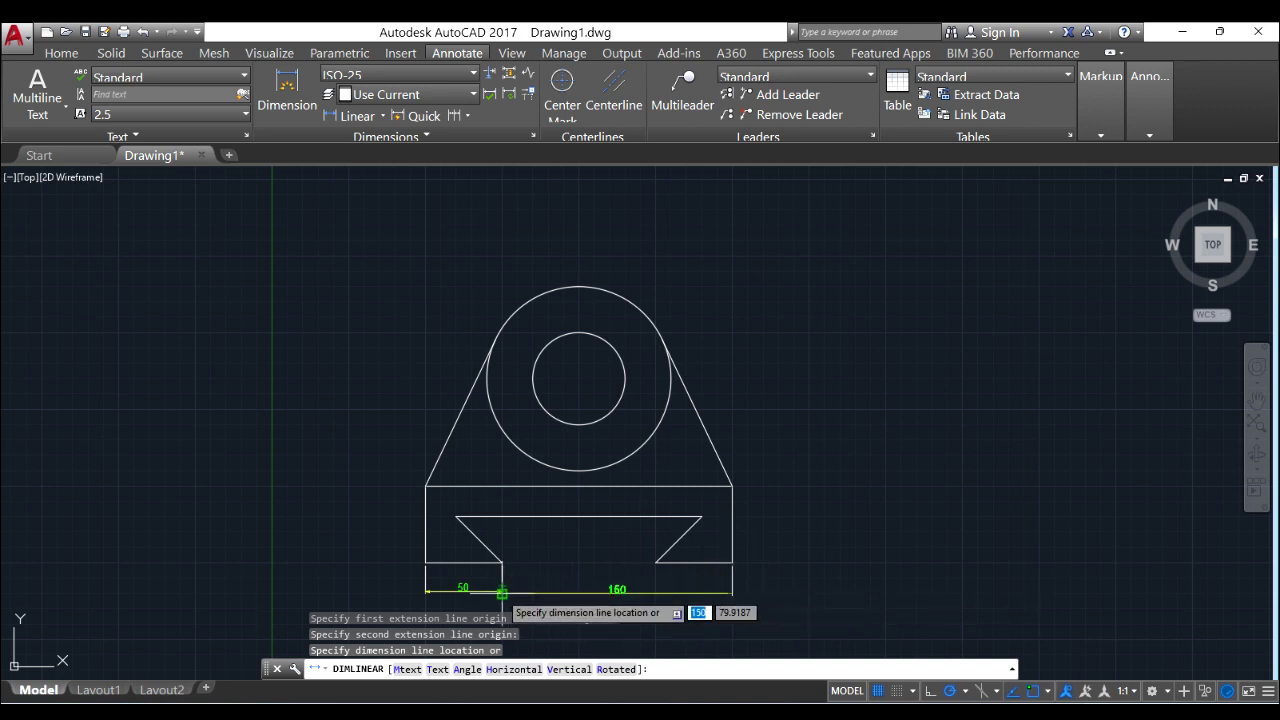
click(499, 591)
scroll(614, 593, up, 4)
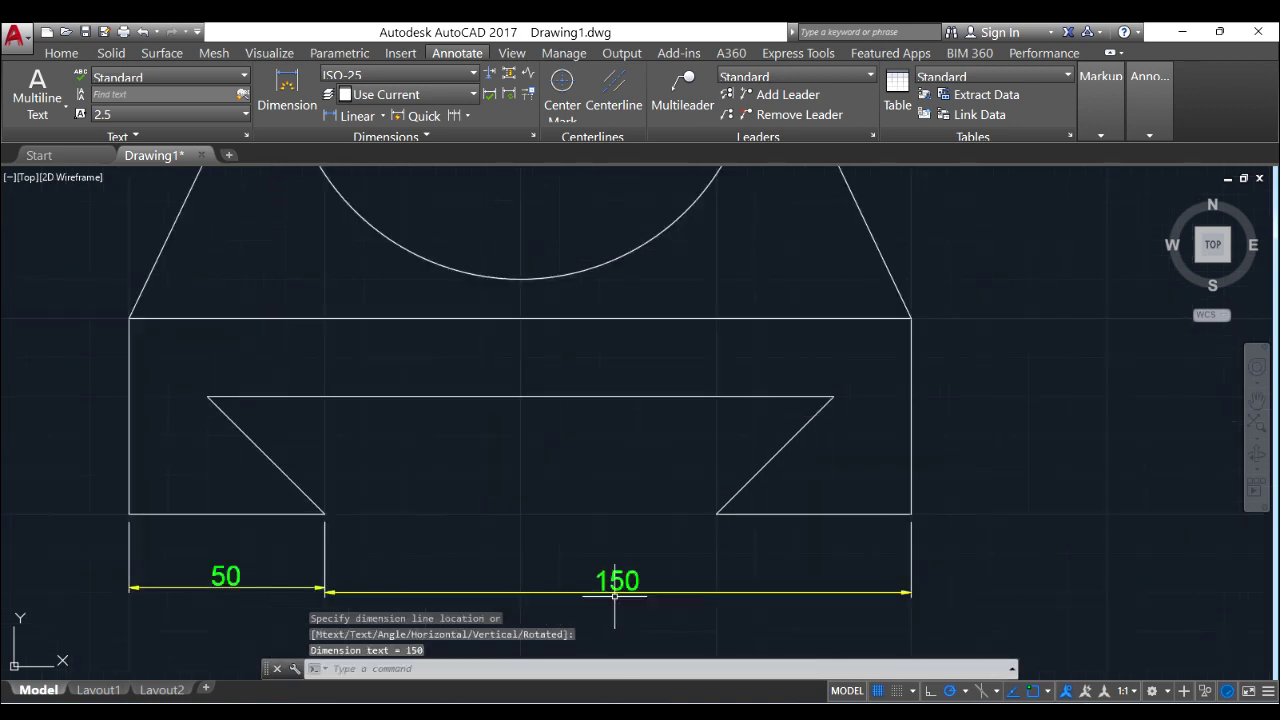
scroll(720, 605, down, 2)
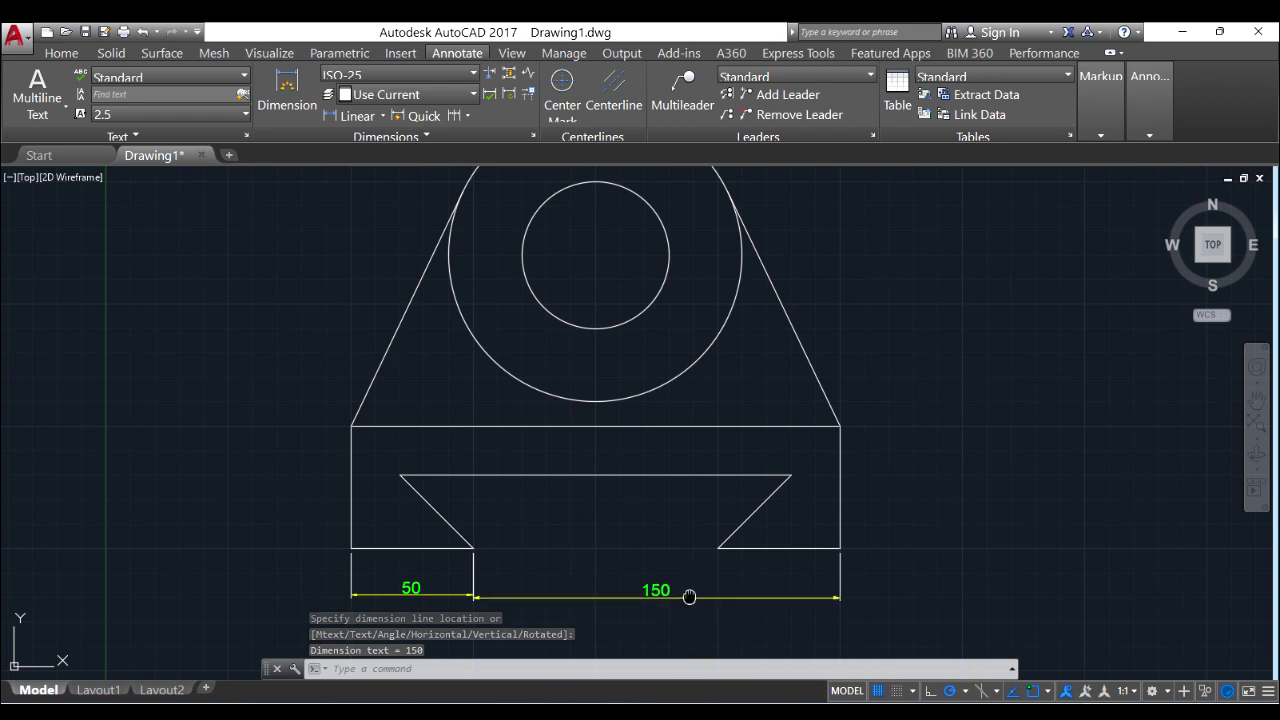
middle_drag(686, 594, 666, 546)
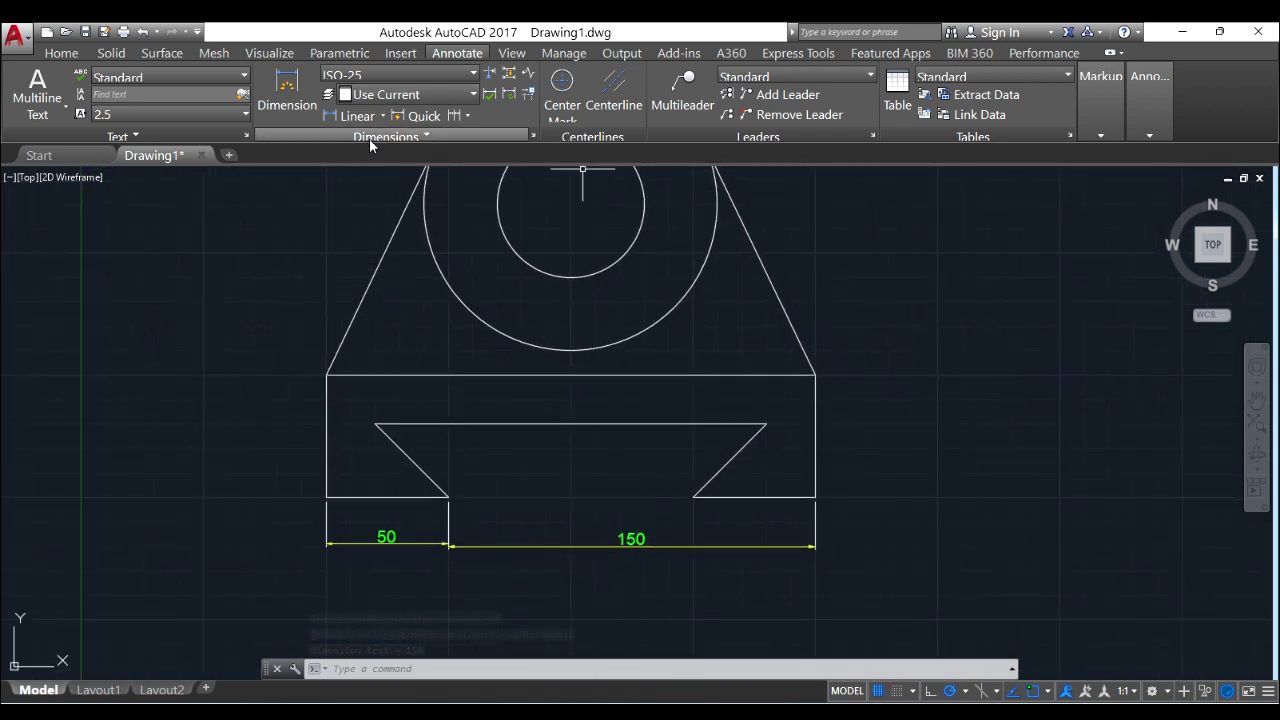
click(344, 118)
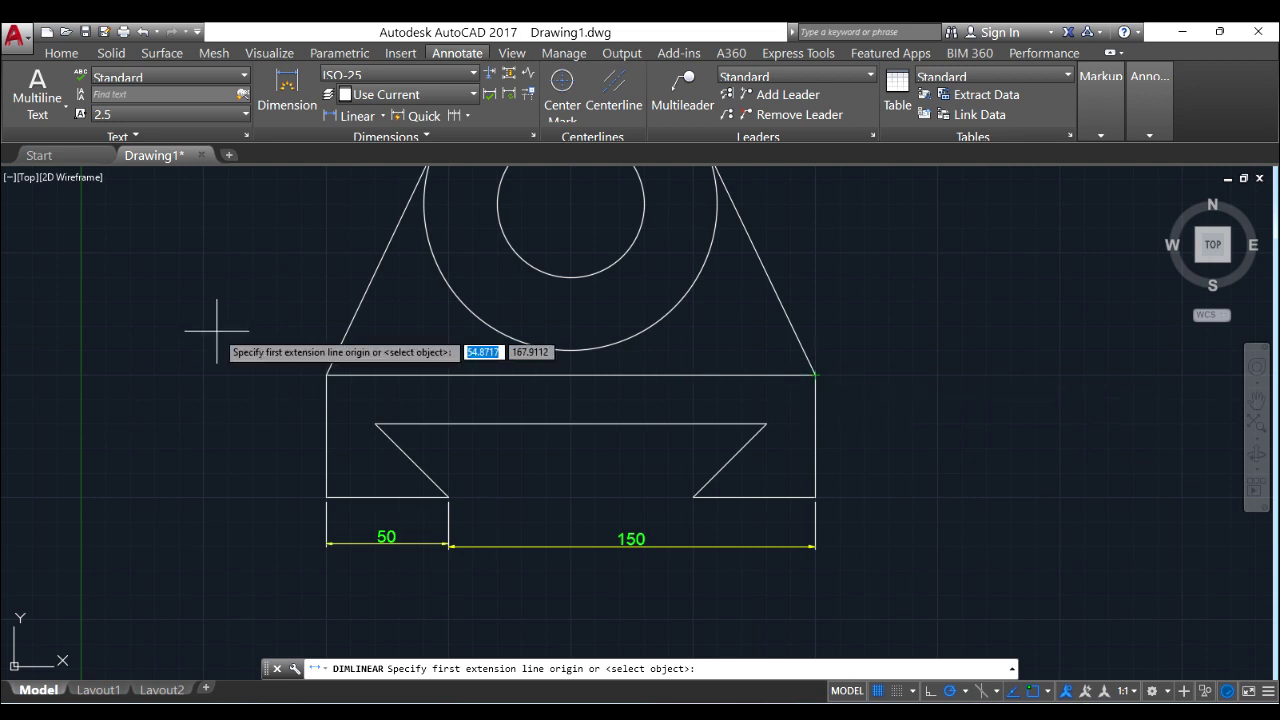
Add vertical dimensions: 50 for the base height on the left, 70 to the circle centre on the right.
click(327, 374)
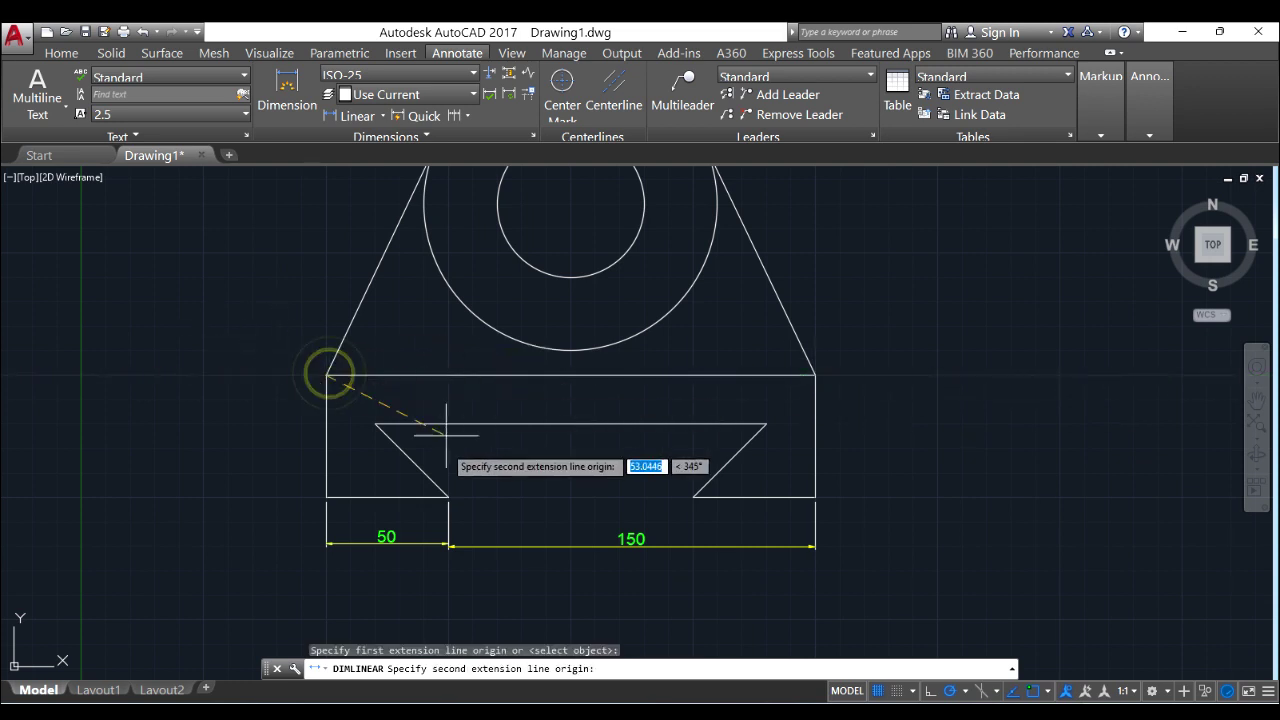
click(325, 497)
click(273, 447)
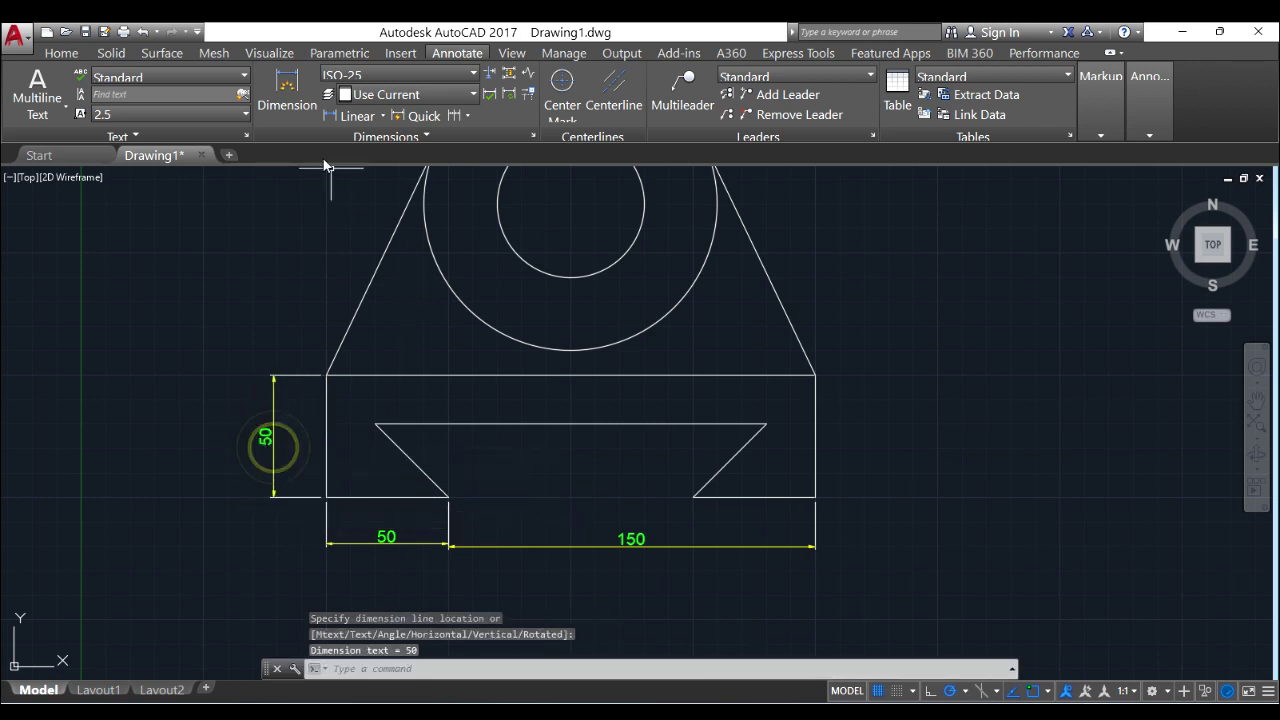
click(330, 119)
scroll(837, 366, up, 3)
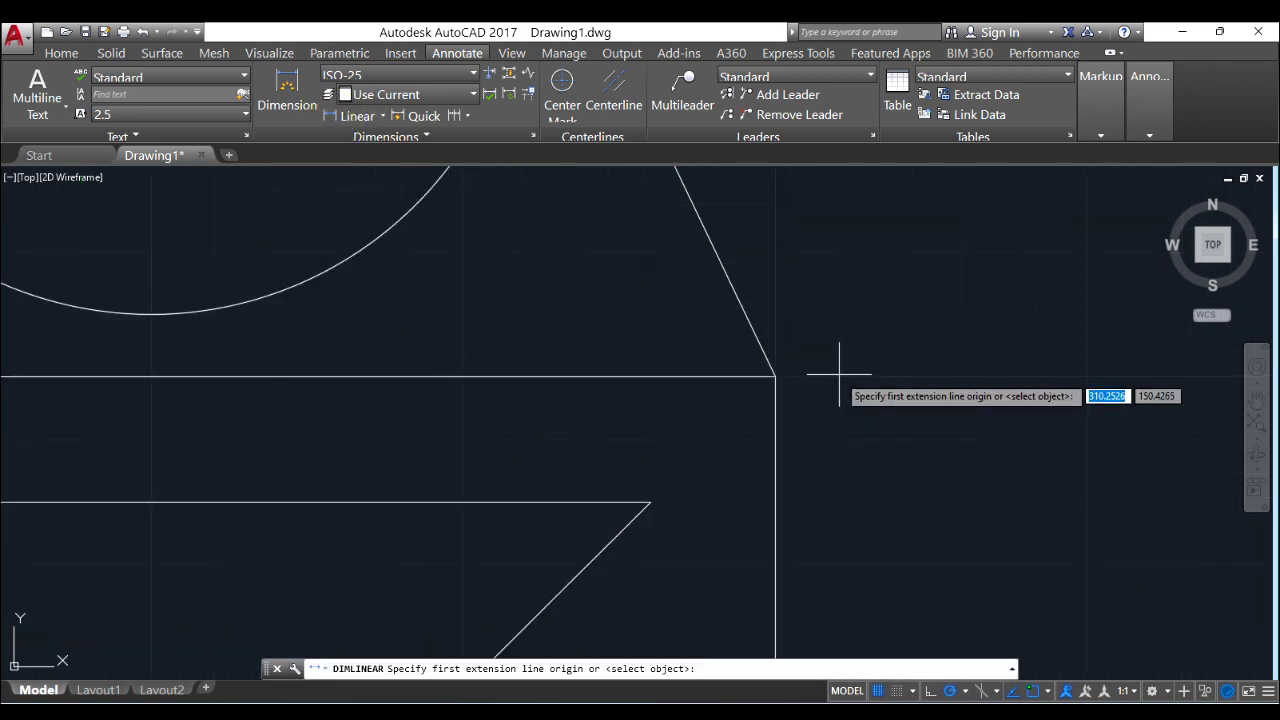
scroll(837, 400, down, 3)
middle_drag(837, 432, 781, 531)
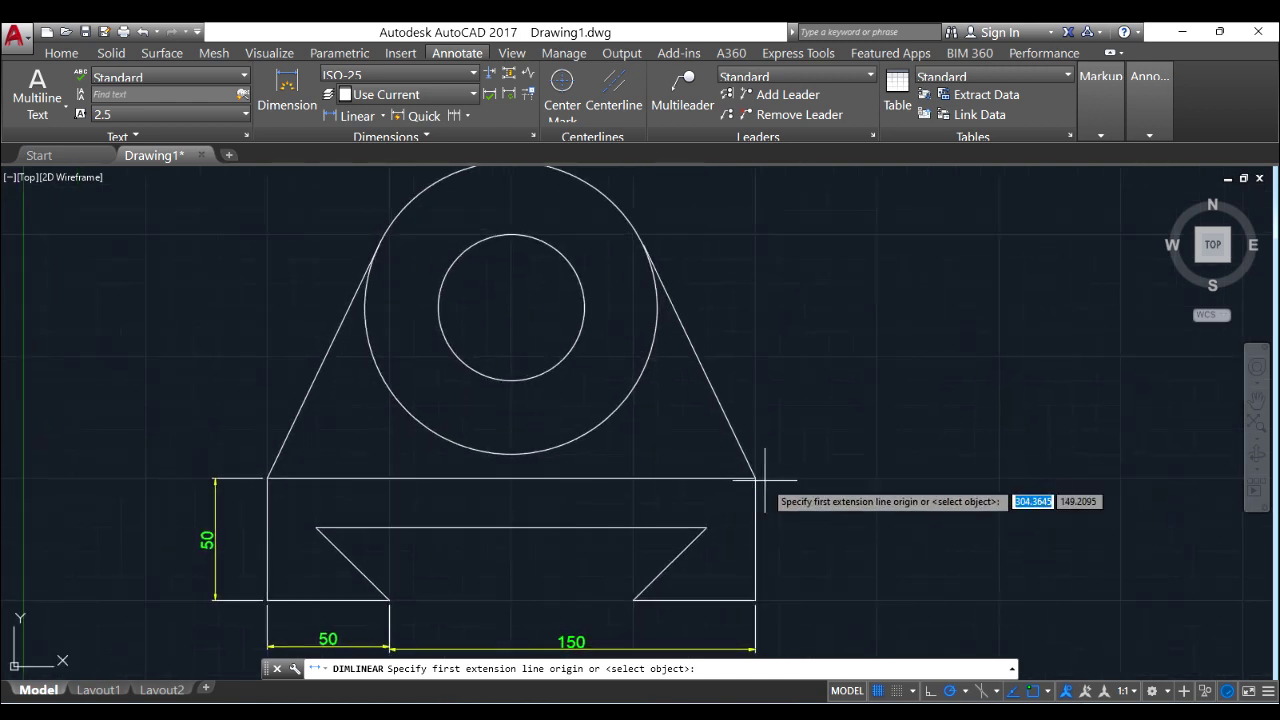
click(755, 479)
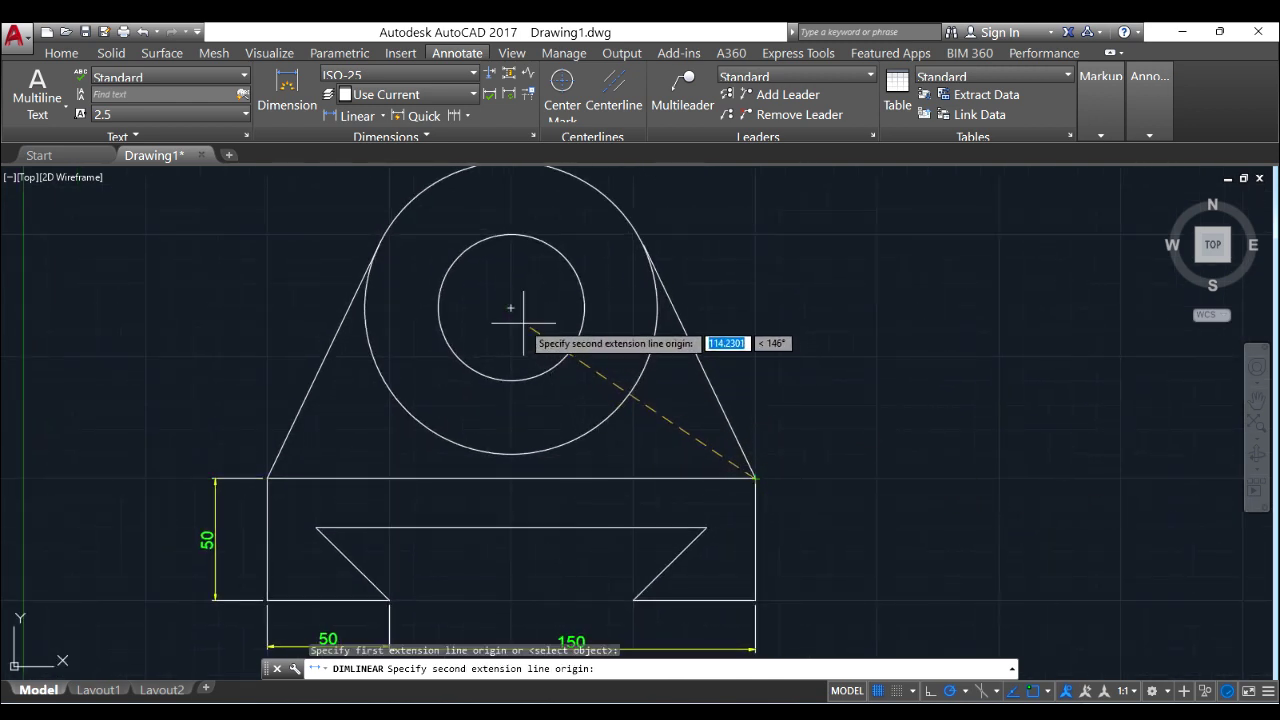
click(755, 308)
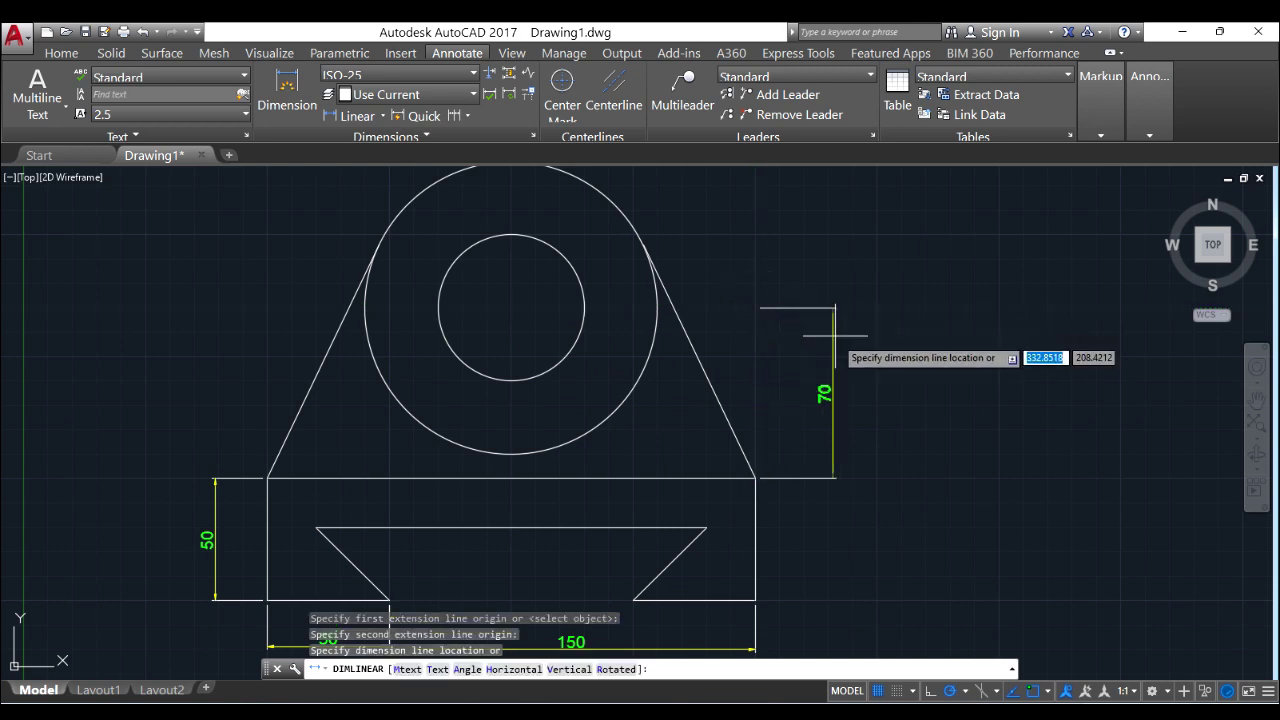
click(805, 350)
scroll(917, 393, down, 3)
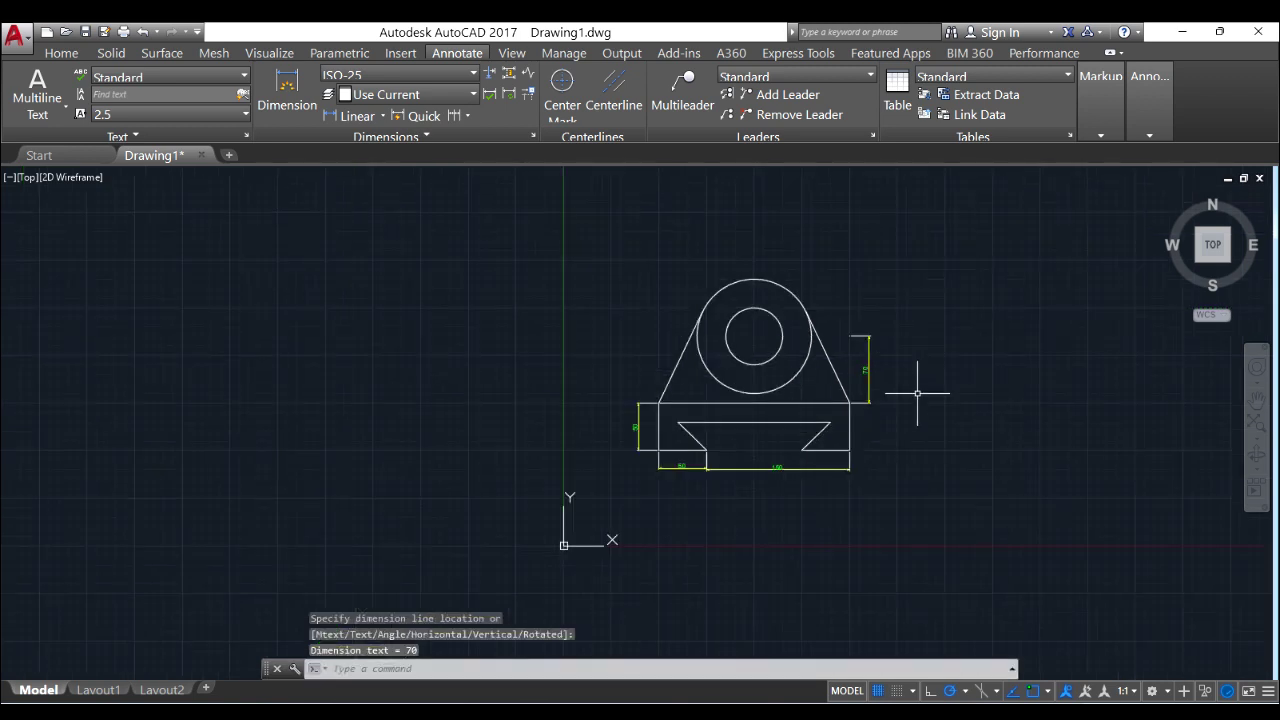
click(383, 116)
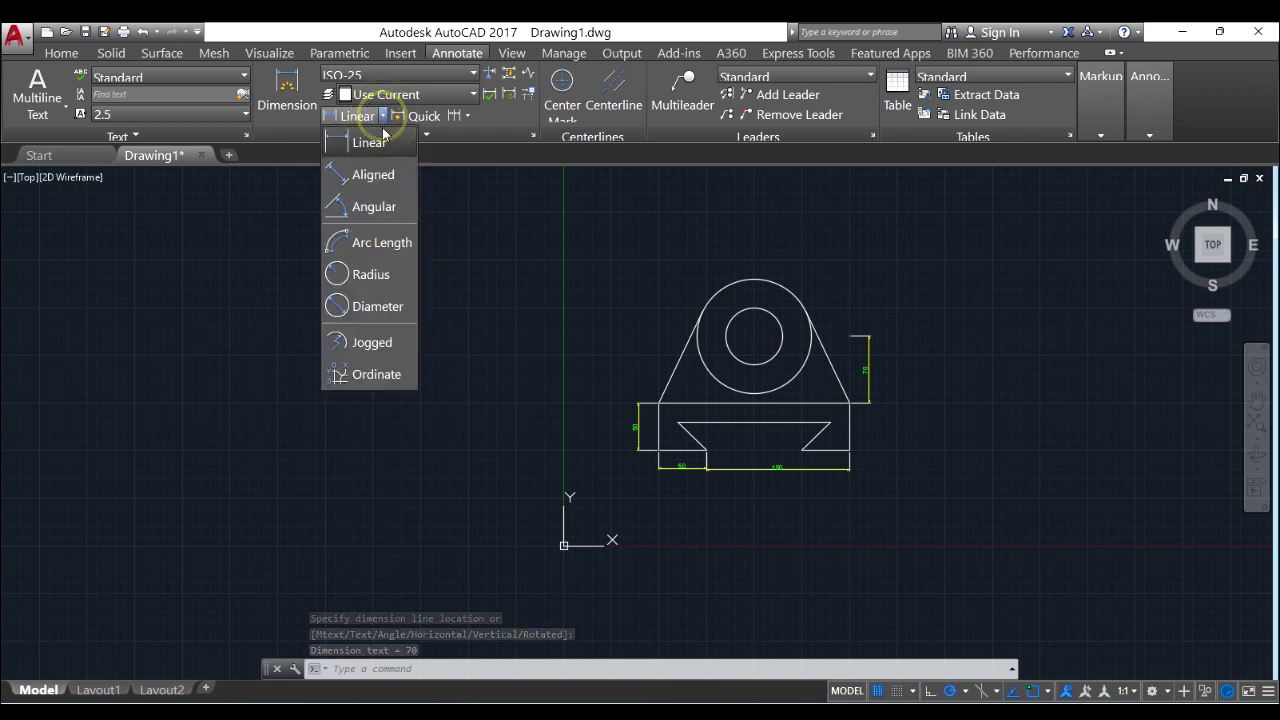
Place R30 up-left on the inner circle and R60 up-right on the outer circle.
click(381, 276)
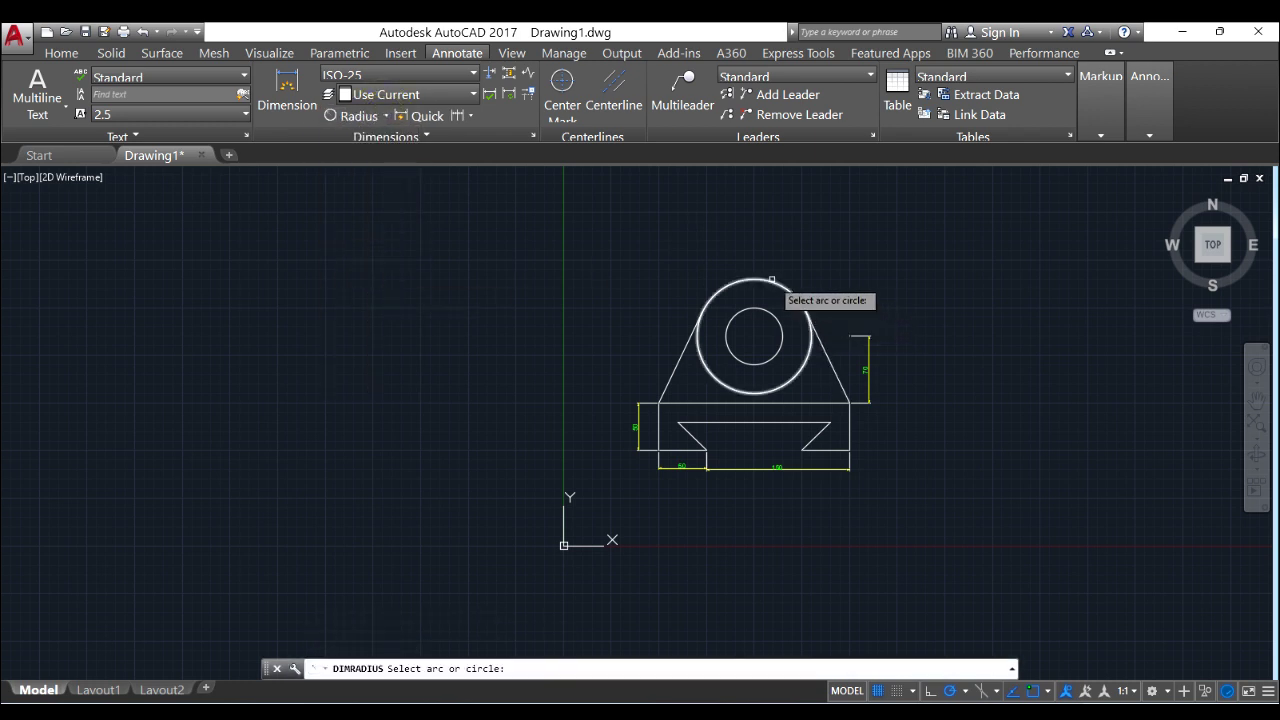
click(750, 310)
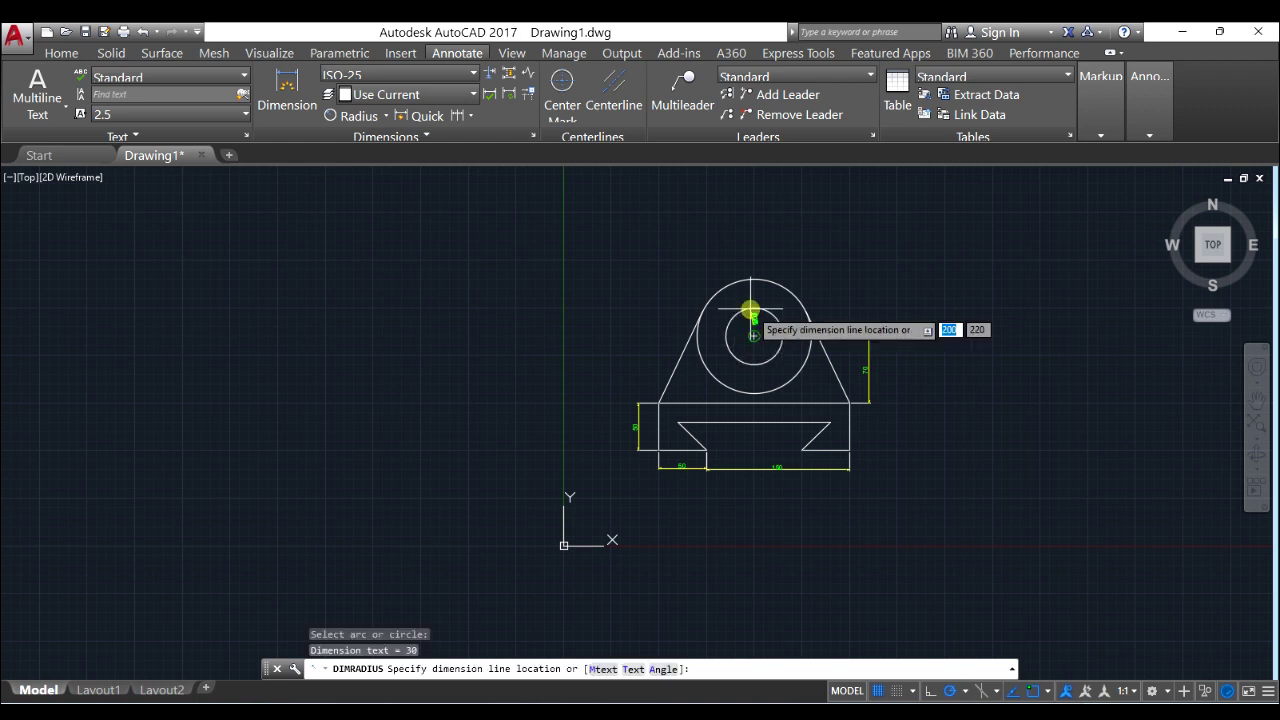
click(660, 243)
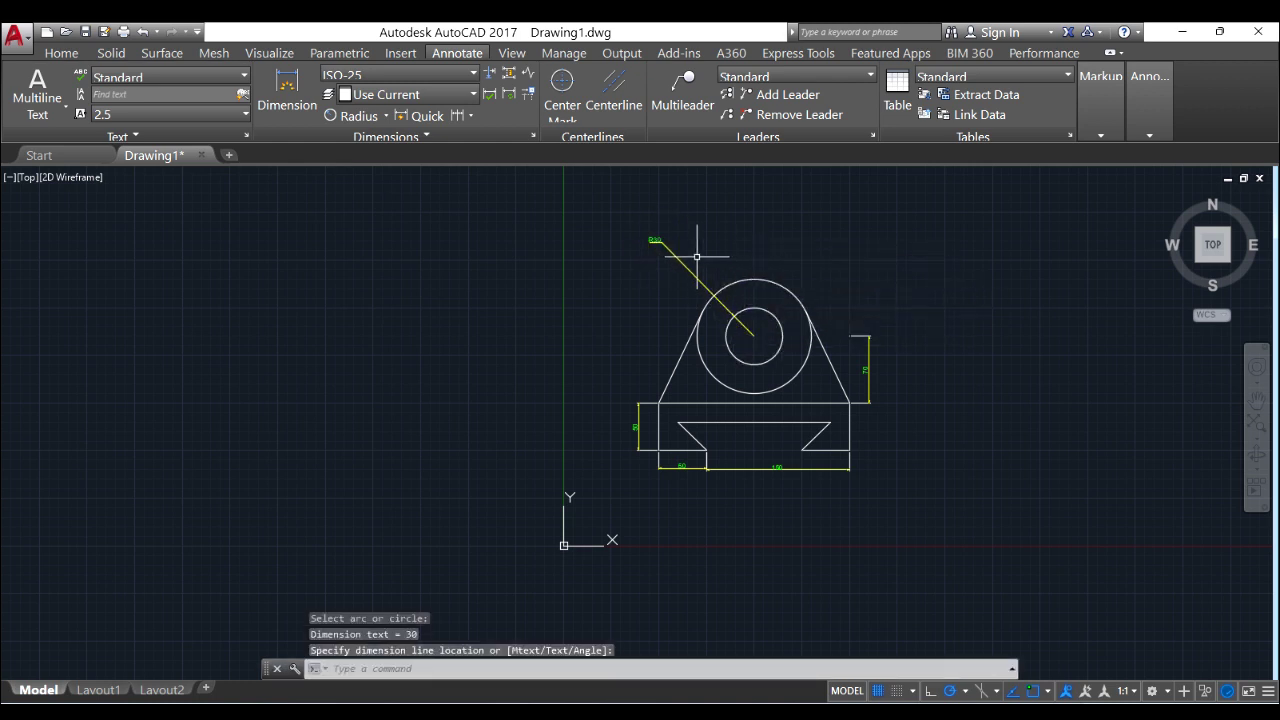
scroll(697, 256, up, 4)
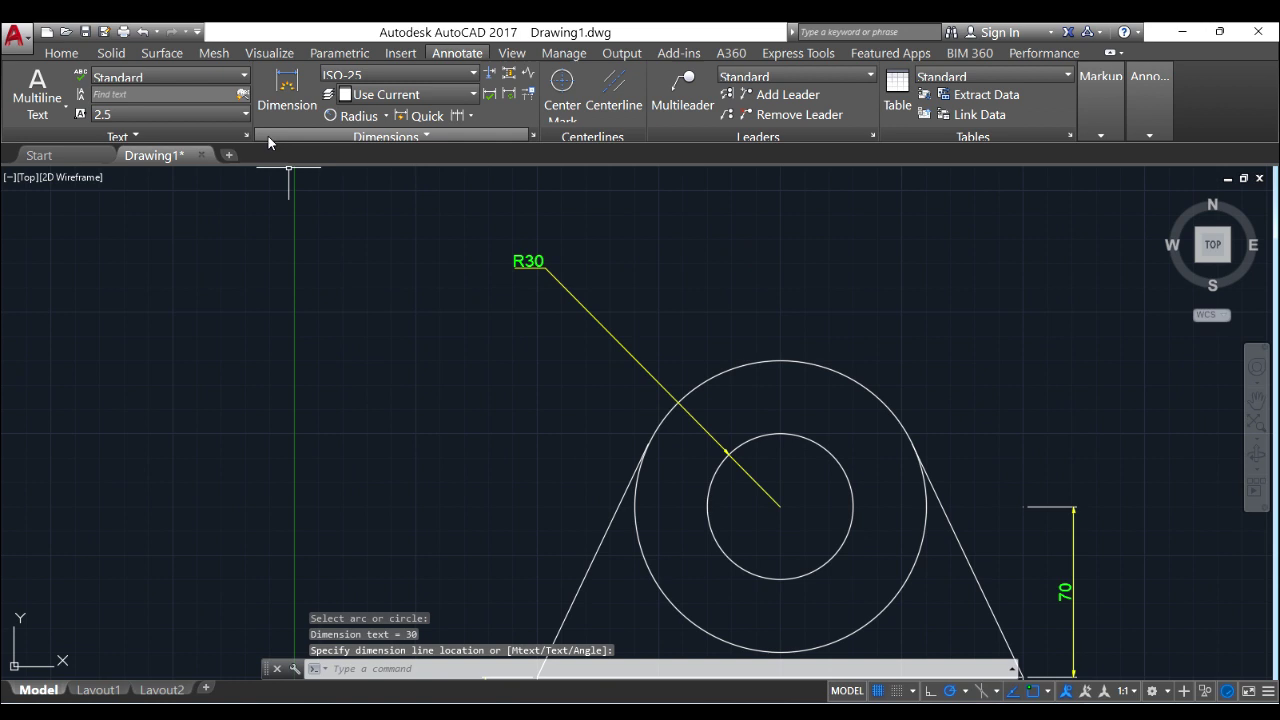
click(352, 116)
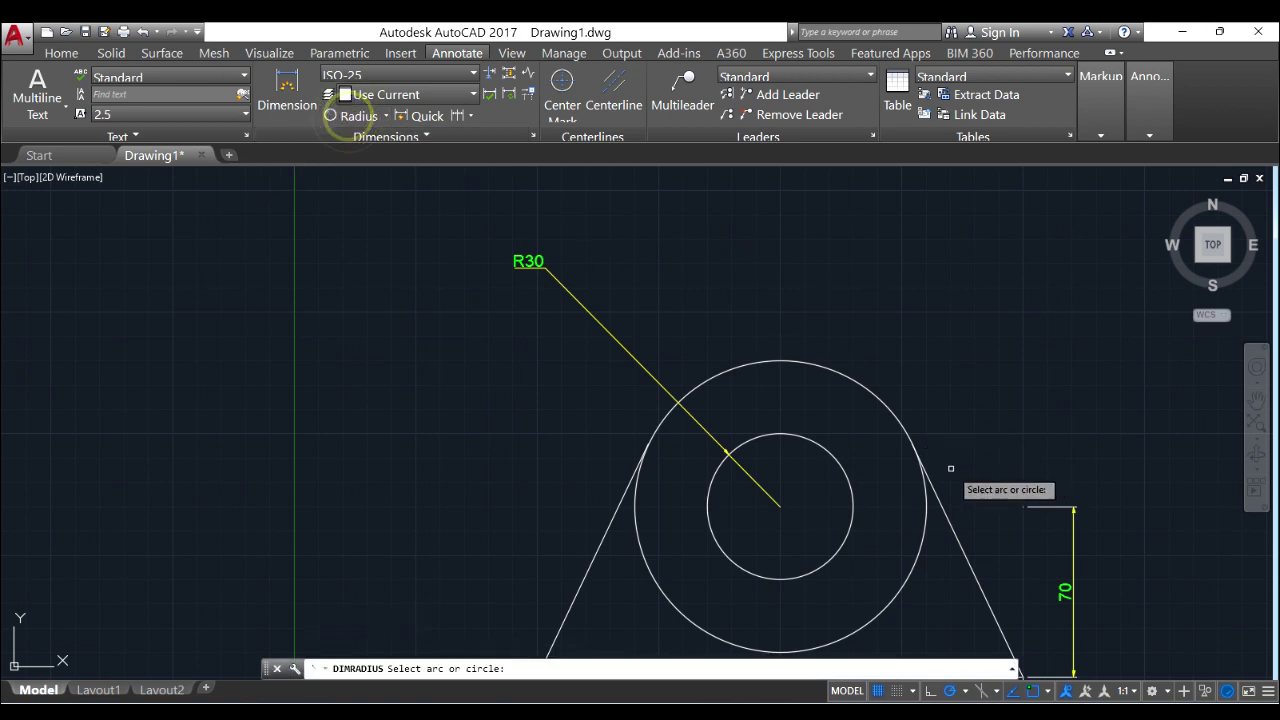
click(838, 372)
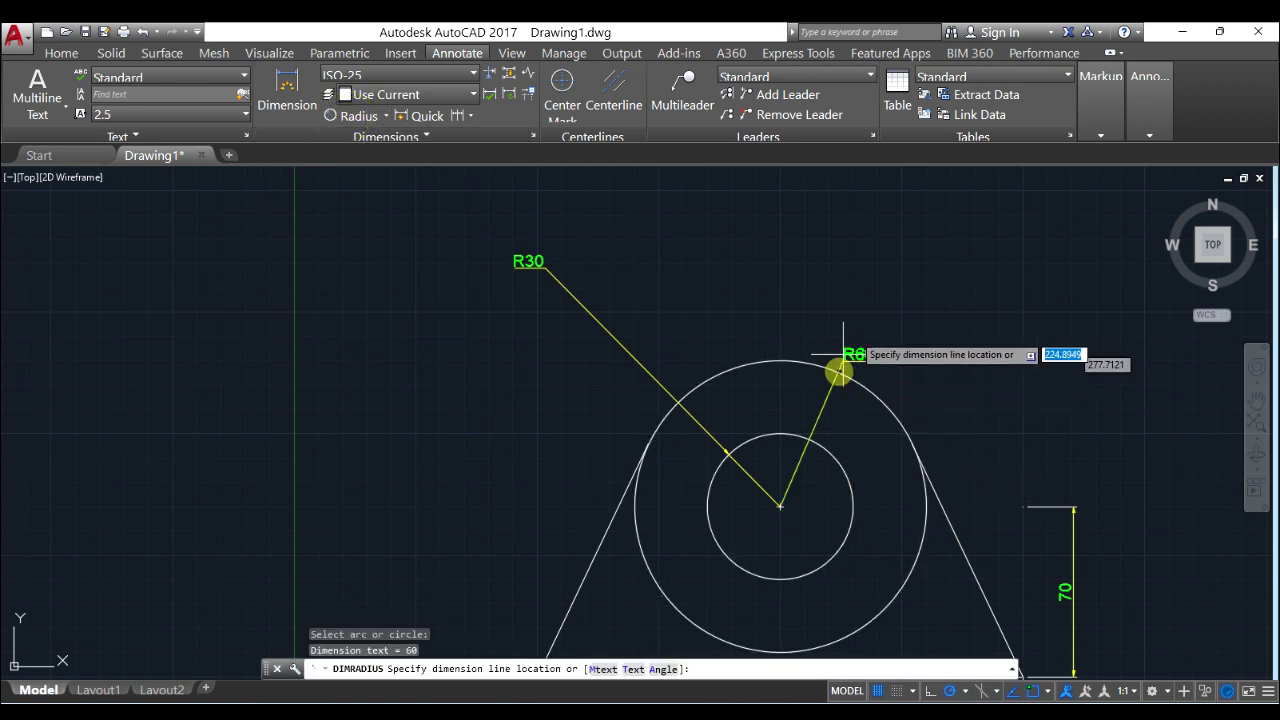
click(927, 232)
scroll(660, 366, down, 4)
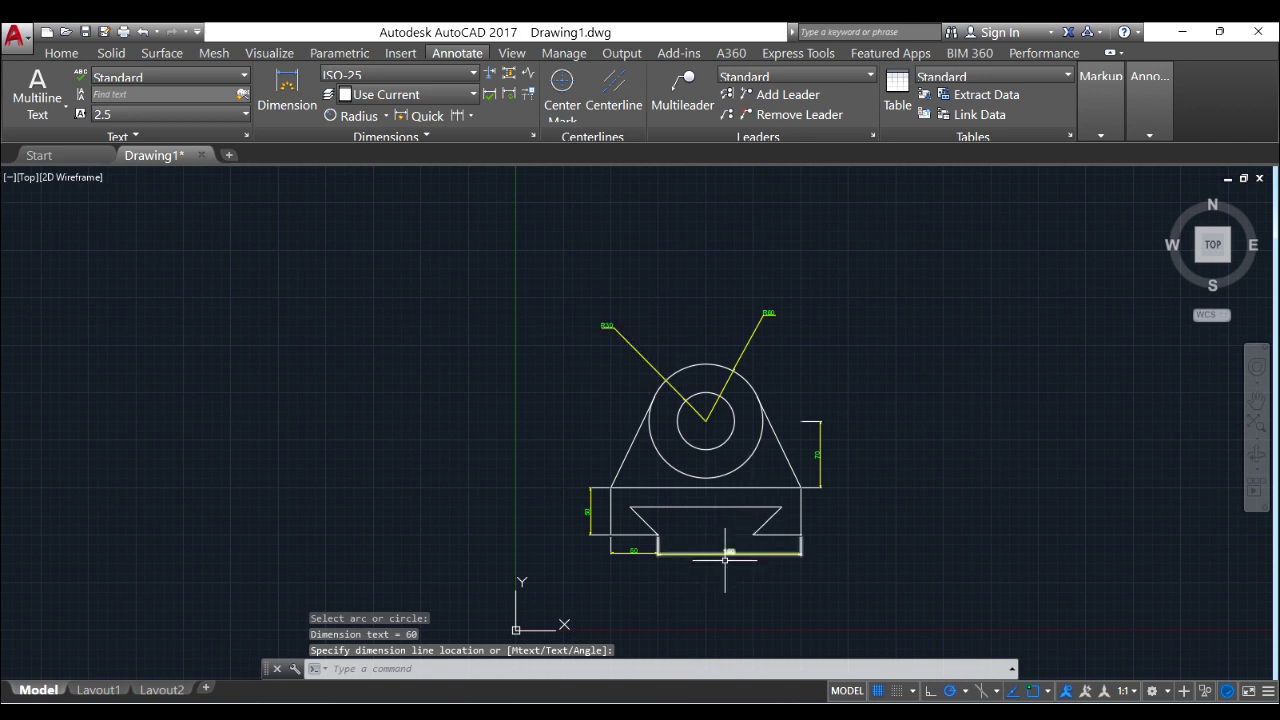
scroll(725, 559, up, 4)
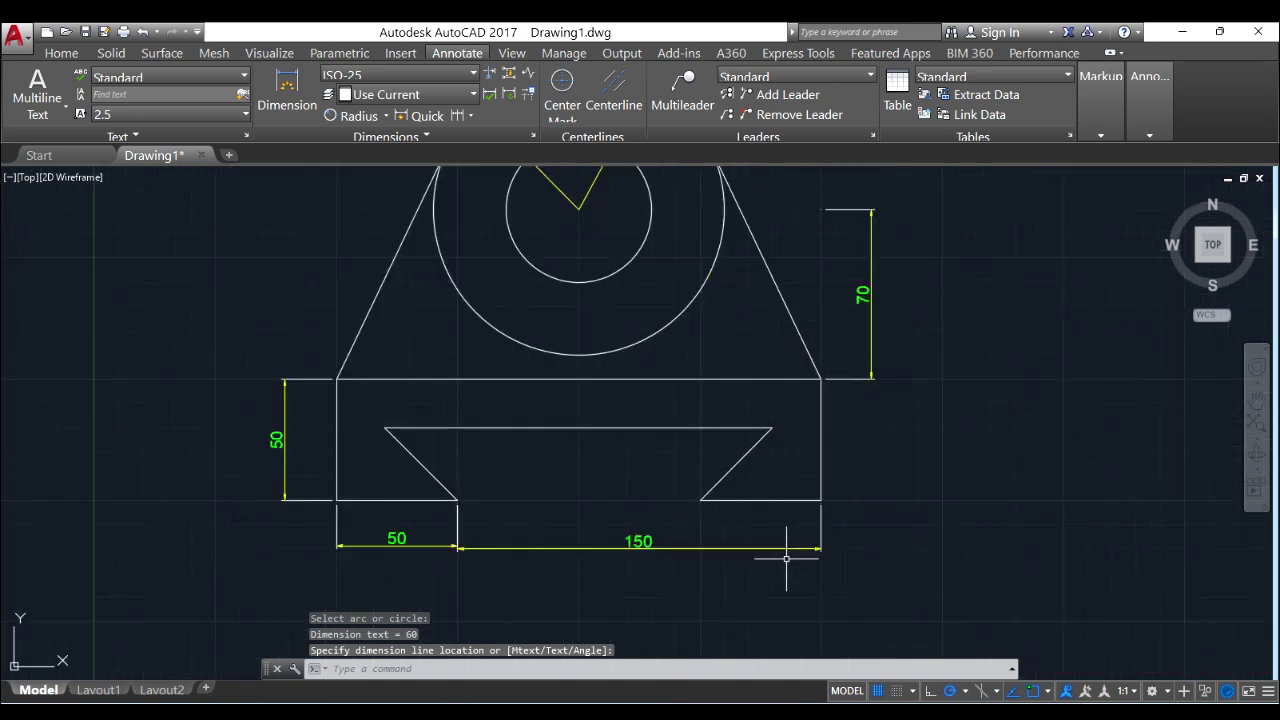
click(385, 116)
Add a vertical 30 inside the left cutout and a horizontal 30 above the right cutout.
click(340, 140)
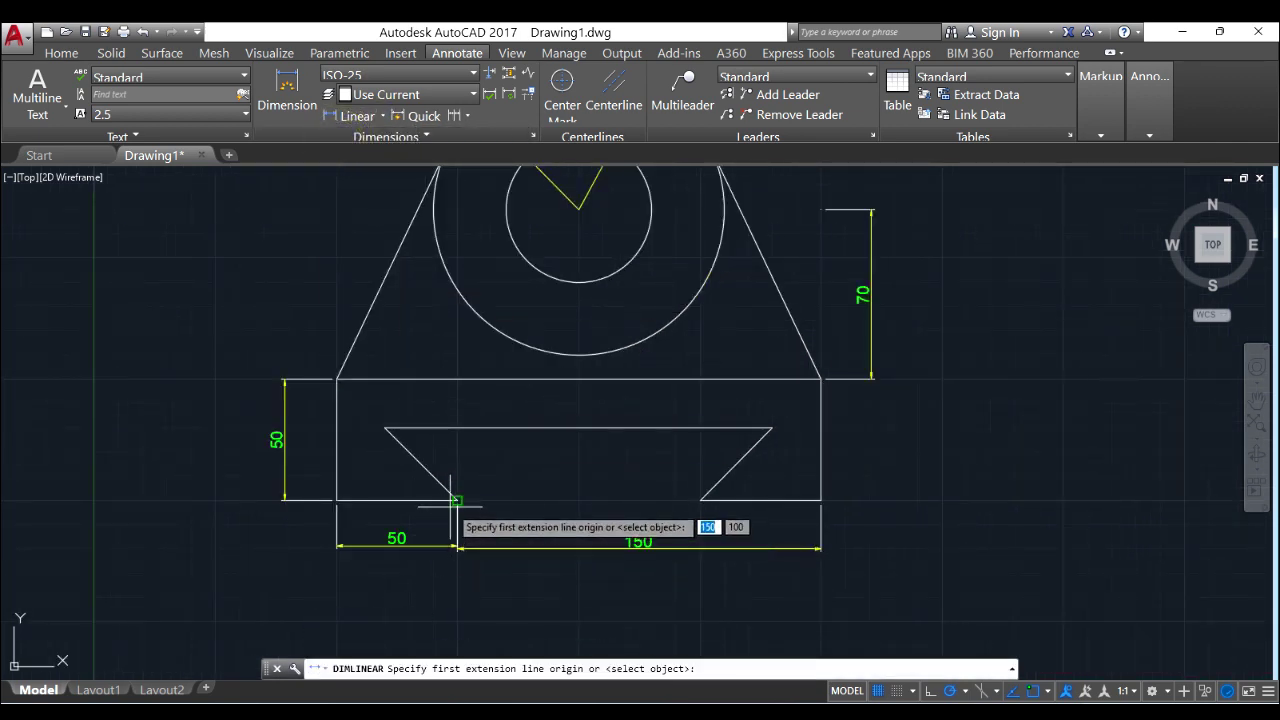
key(alt+Tab)
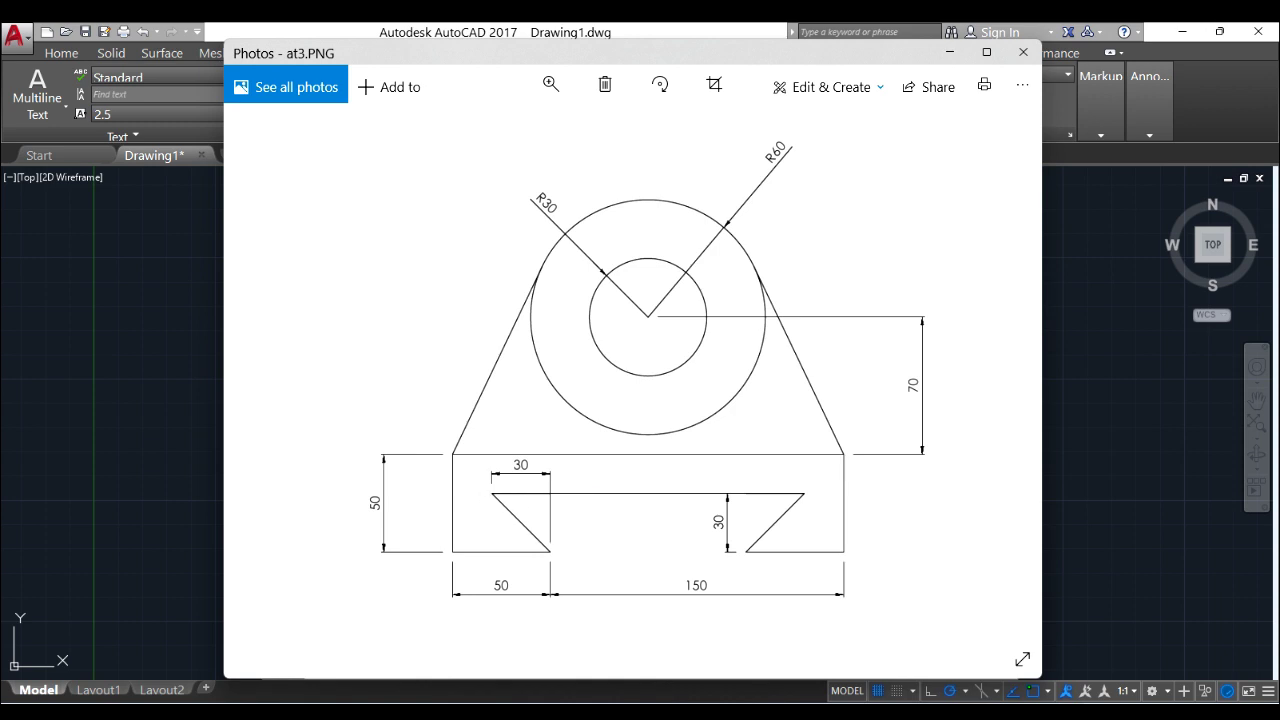
key(alt+Tab)
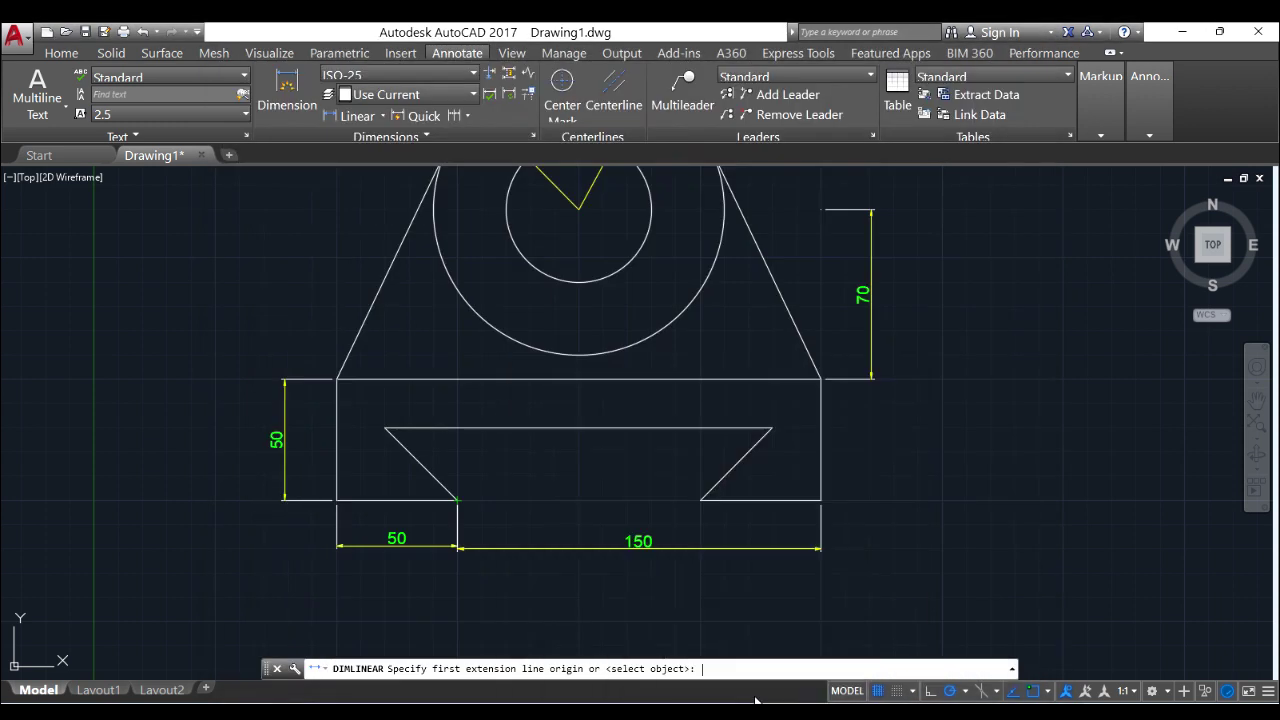
click(457, 500)
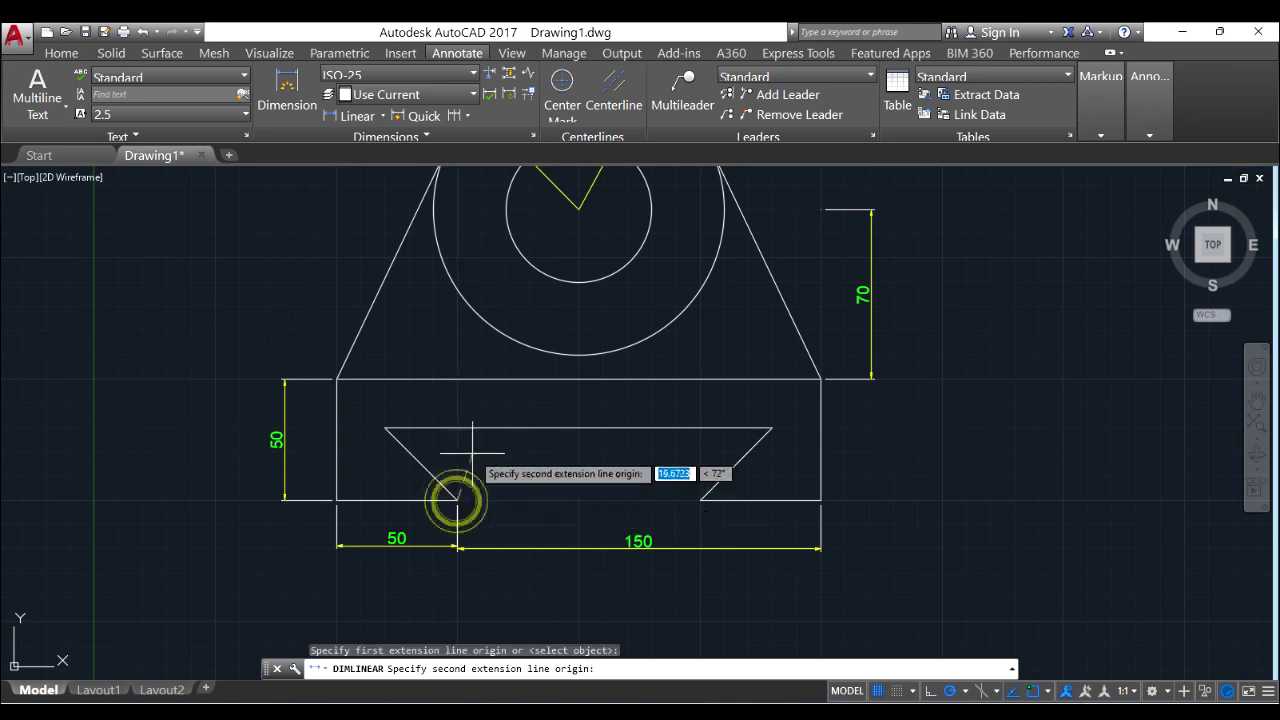
click(455, 430)
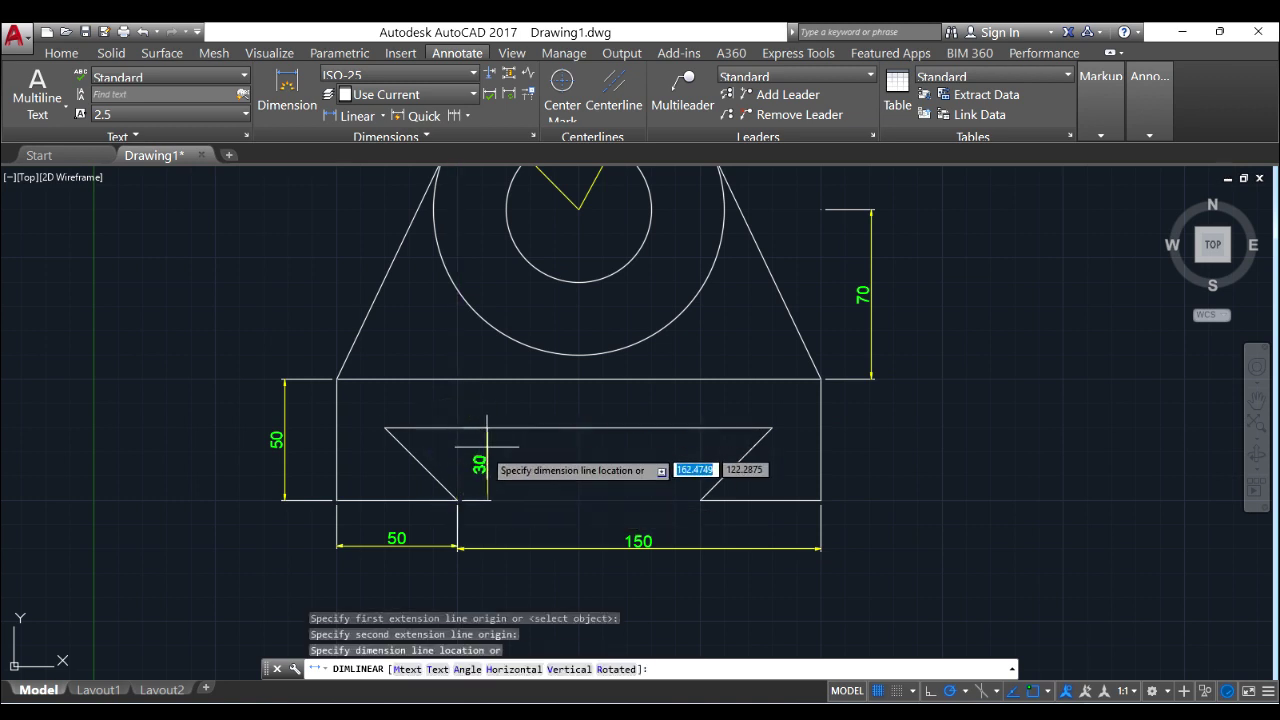
click(485, 460)
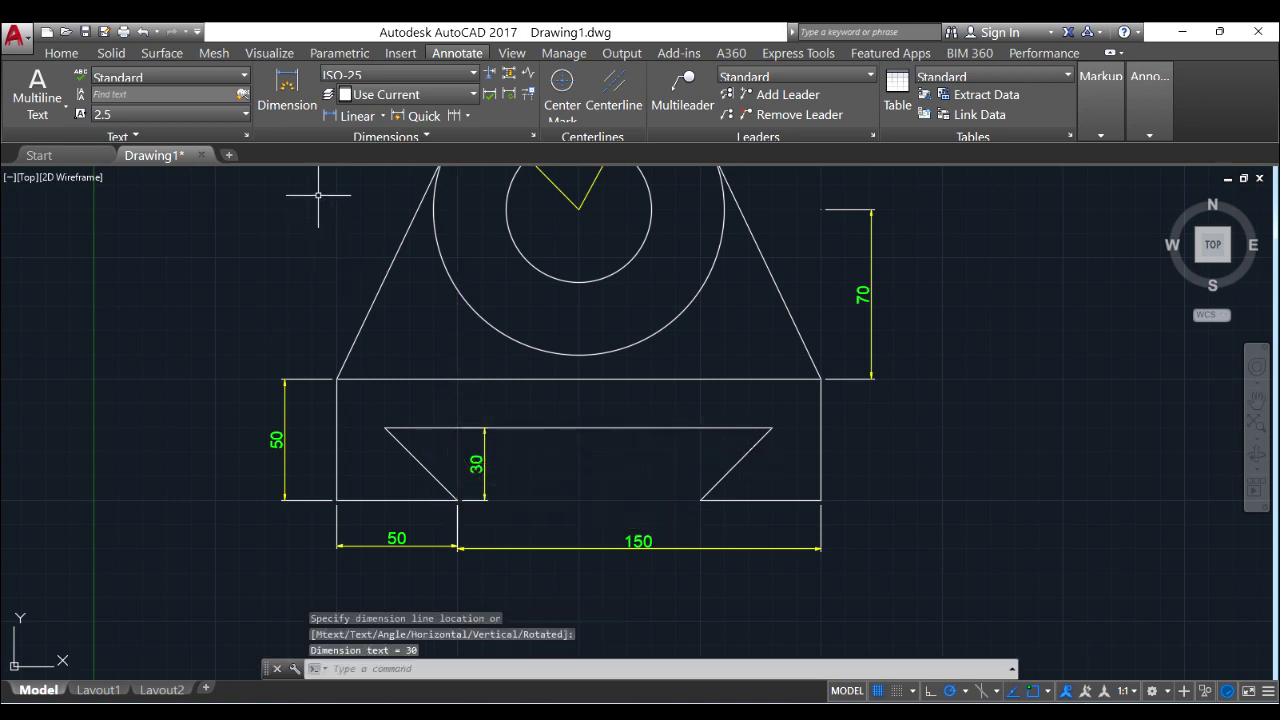
click(355, 115)
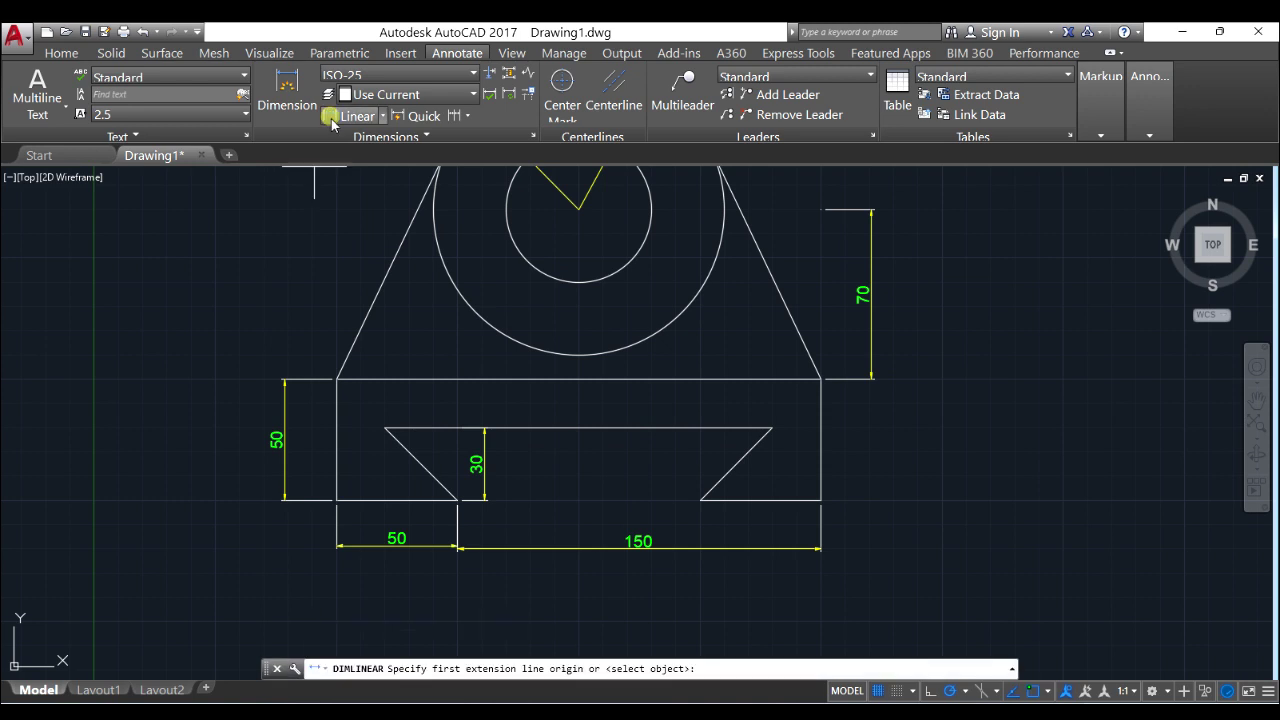
click(772, 428)
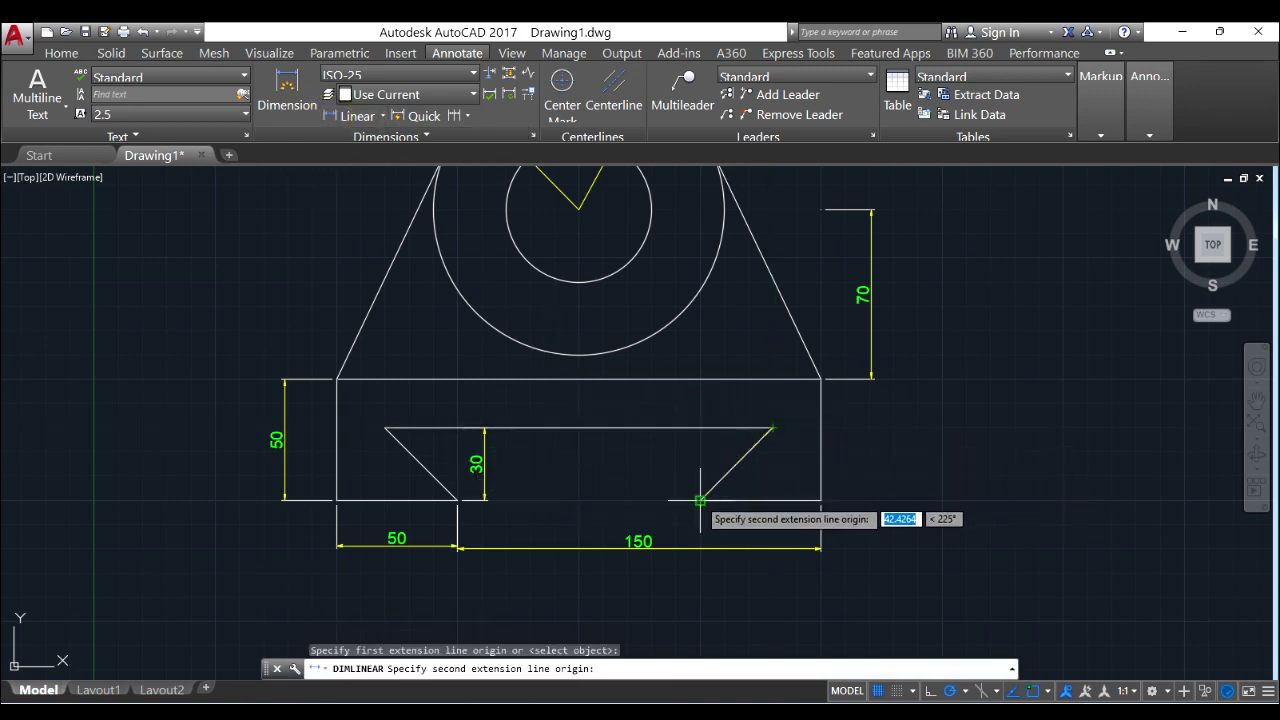
click(700, 428)
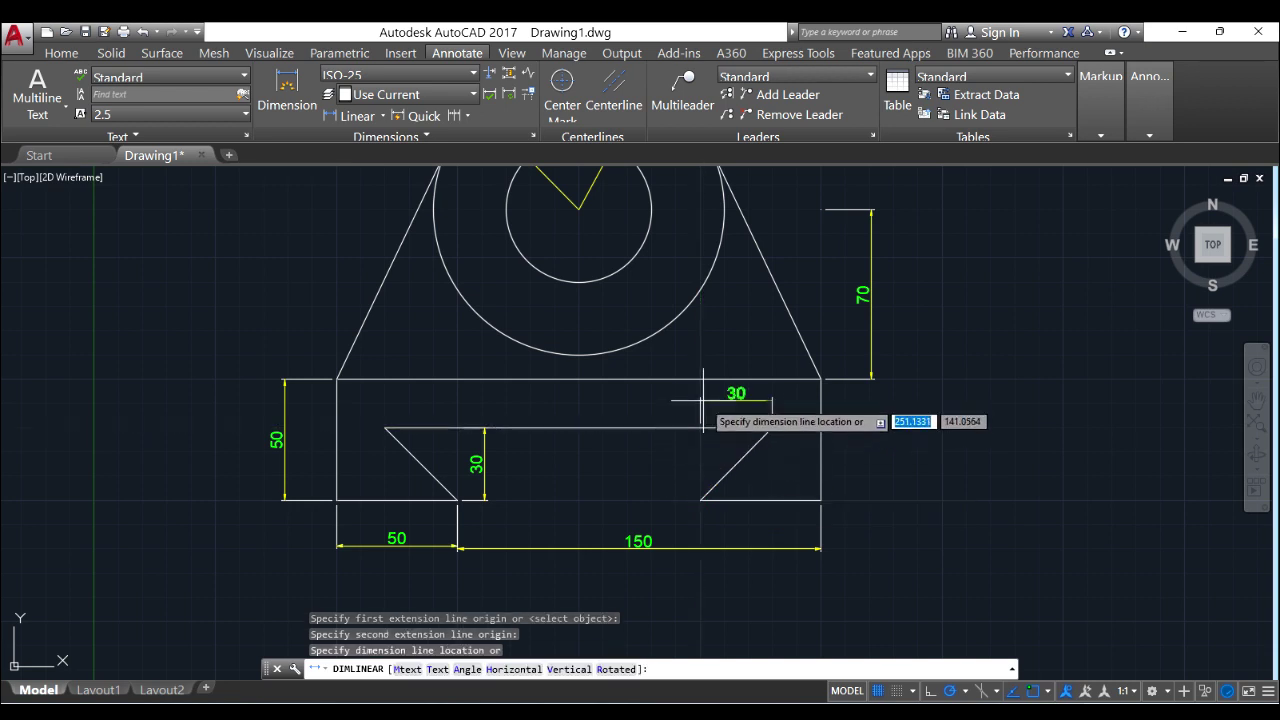
click(703, 399)
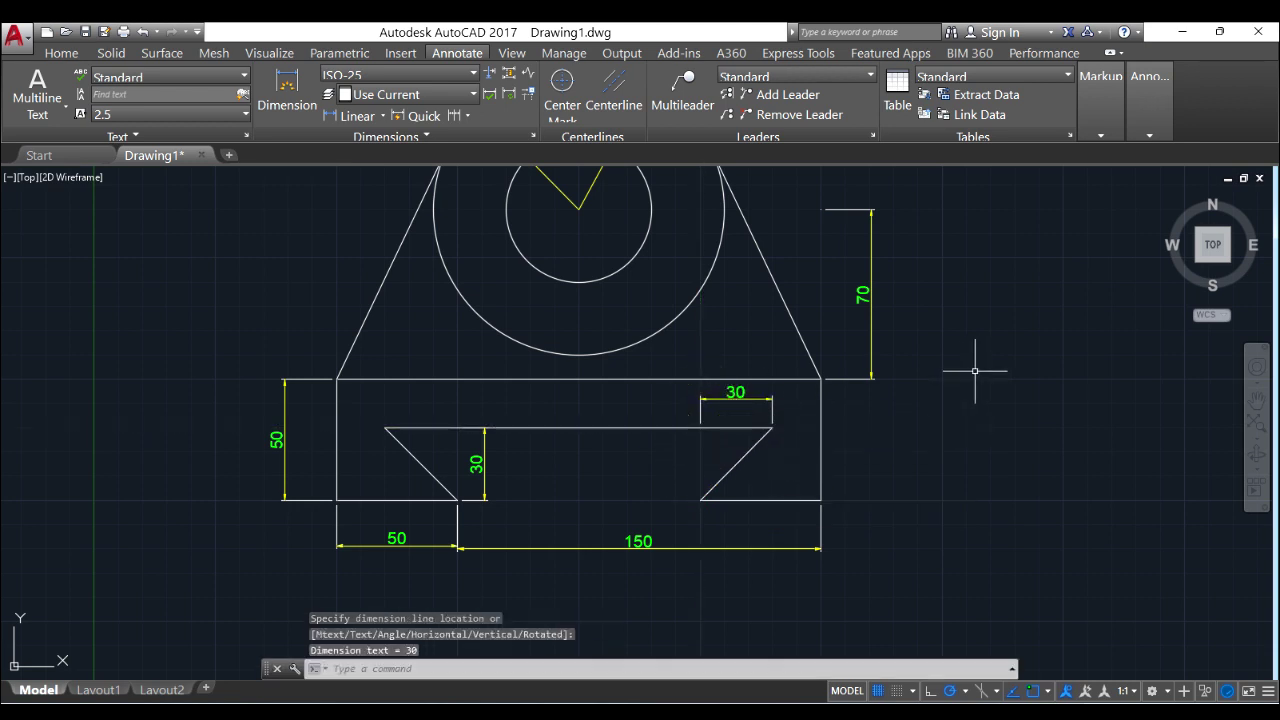
scroll(975, 371, down, 2)
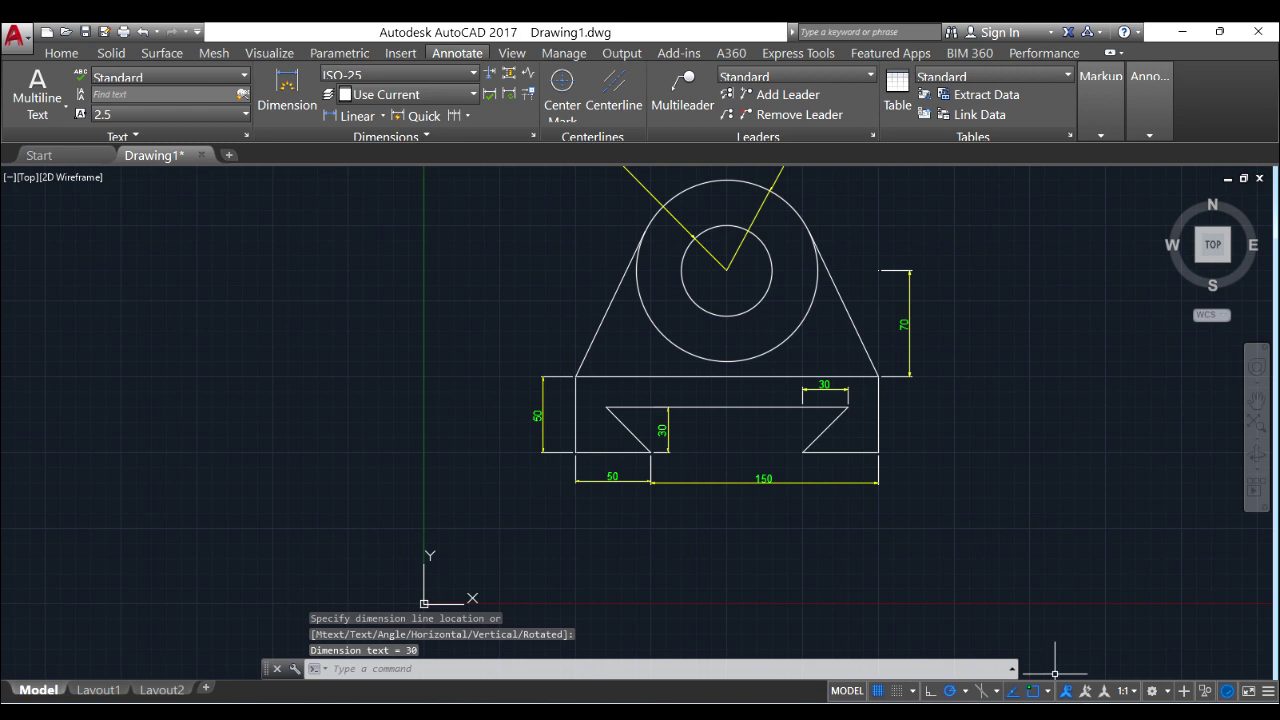
key(alt+Tab)
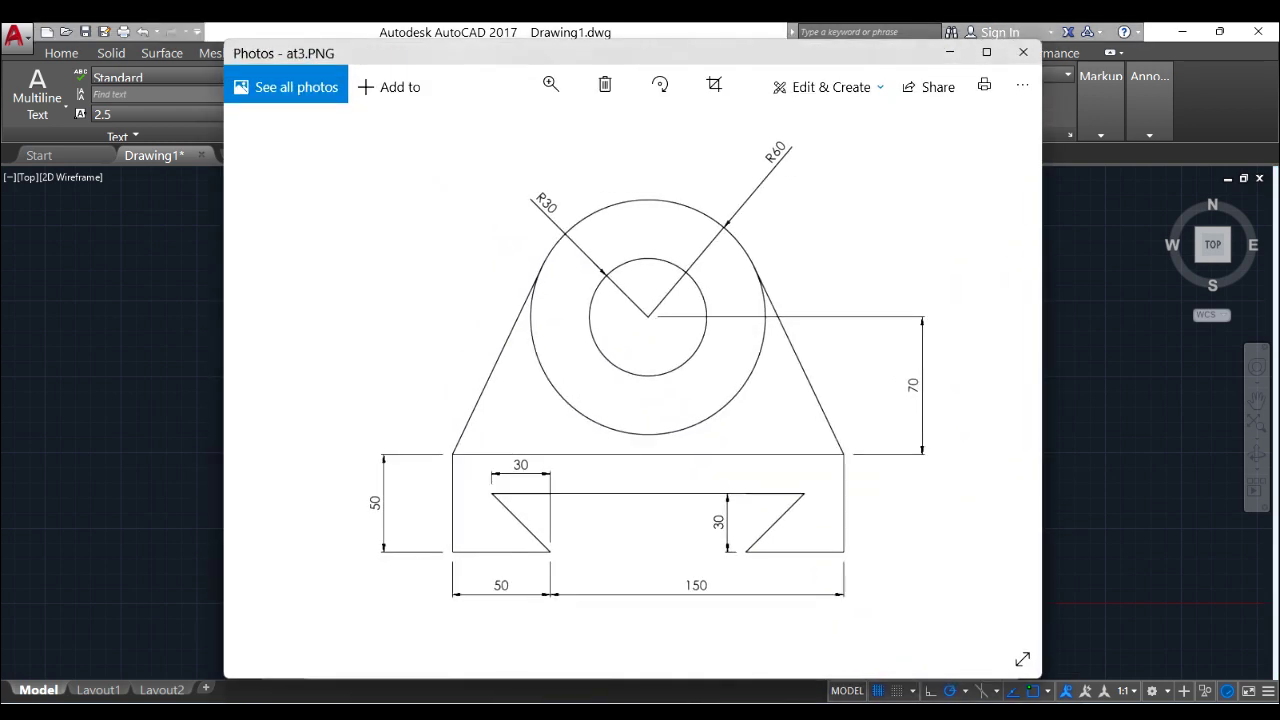
key(alt+Tab)
mouse_move(988, 470)
middle_down()
mouse_move(780, 503)
mouse_move(586, 509)
middle_up()
scroll(421, 455, up, 2)
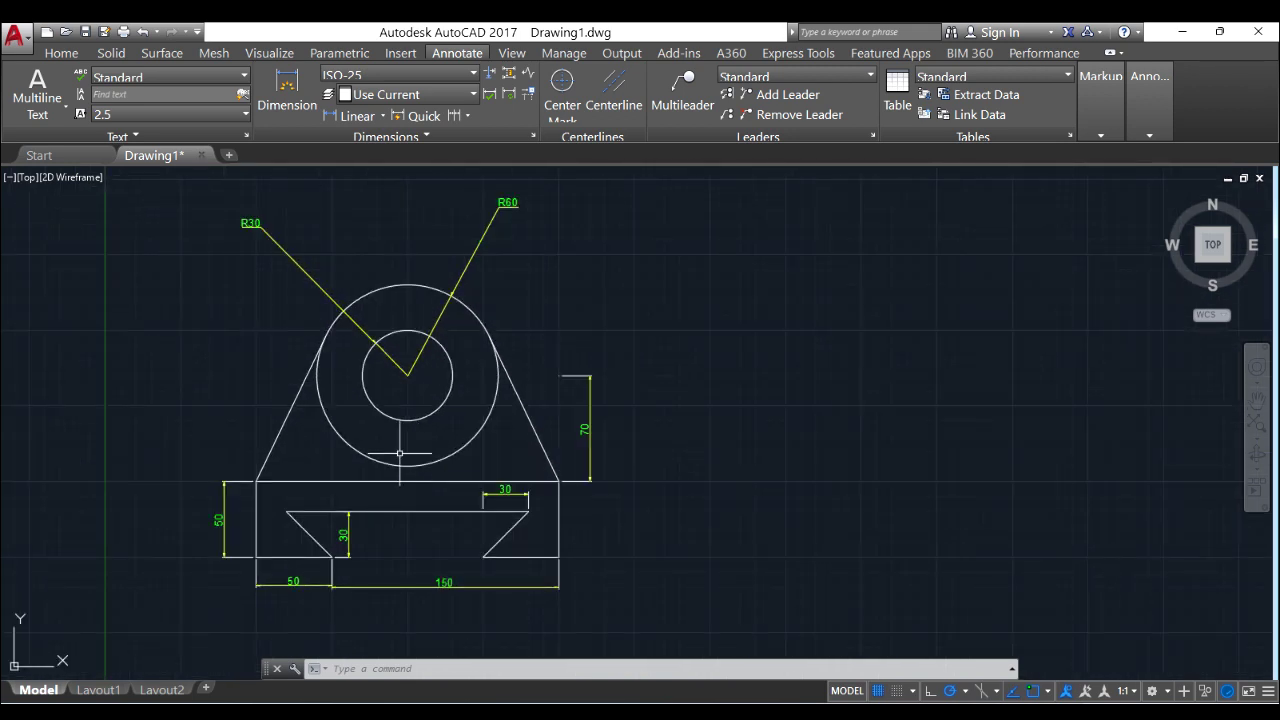
scroll(400, 453, up, 1)
mouse_move(447, 453)
middle_down()
mouse_move(480, 400)
mouse_move(560, 394)
mouse_move(534, 449)
middle_up()
scroll(560, 394, down, 1)
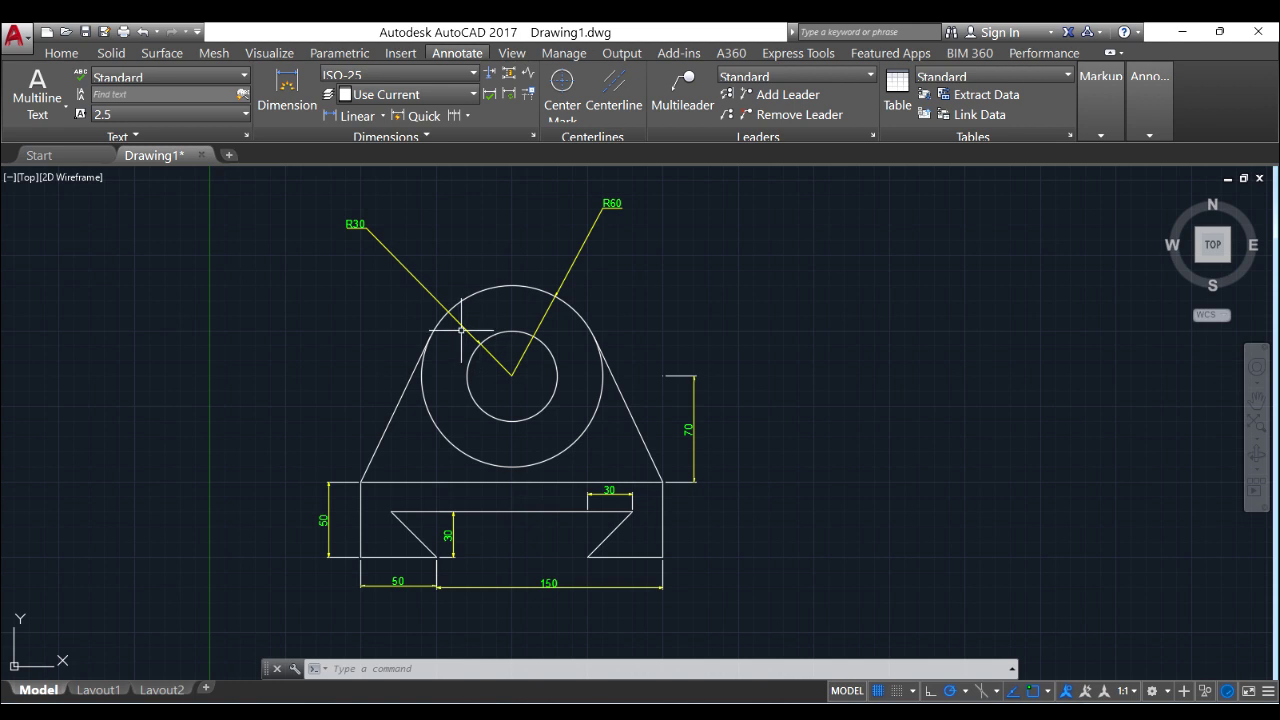
scroll(463, 329, up, 2)
scroll(463, 330, down, 2)
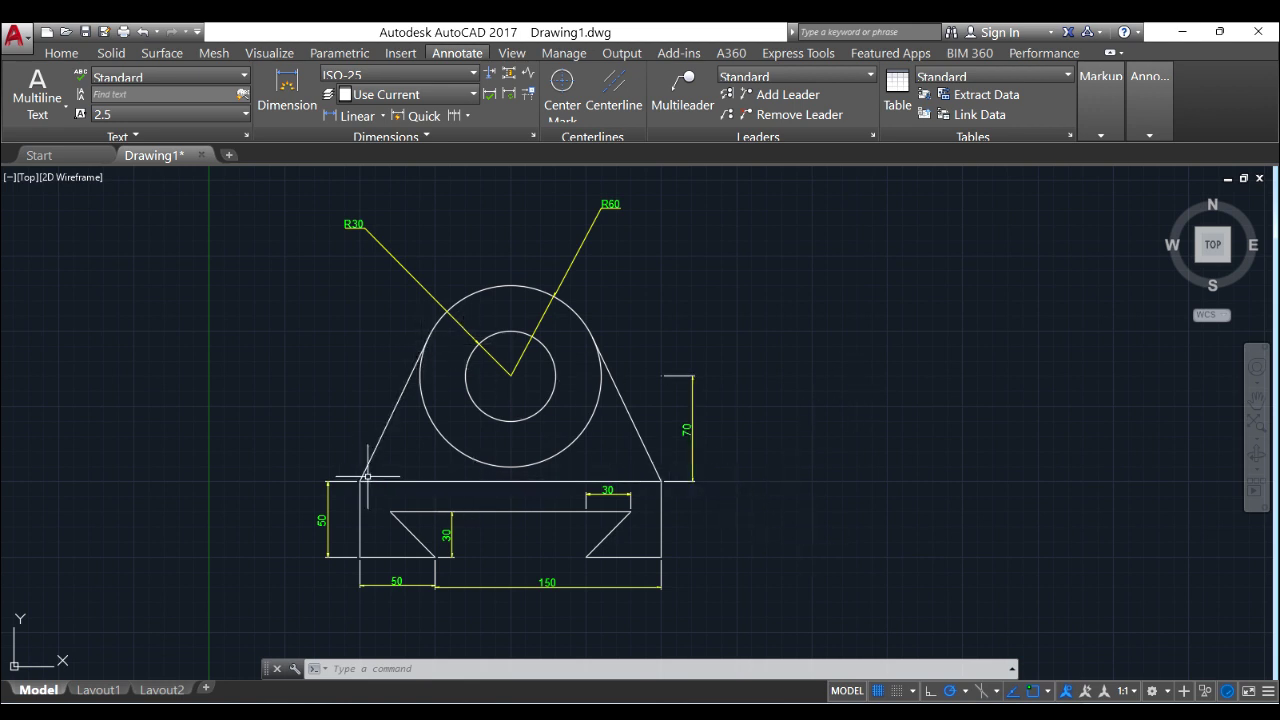
scroll(367, 478, up, 2)
scroll(377, 470, down, 2)
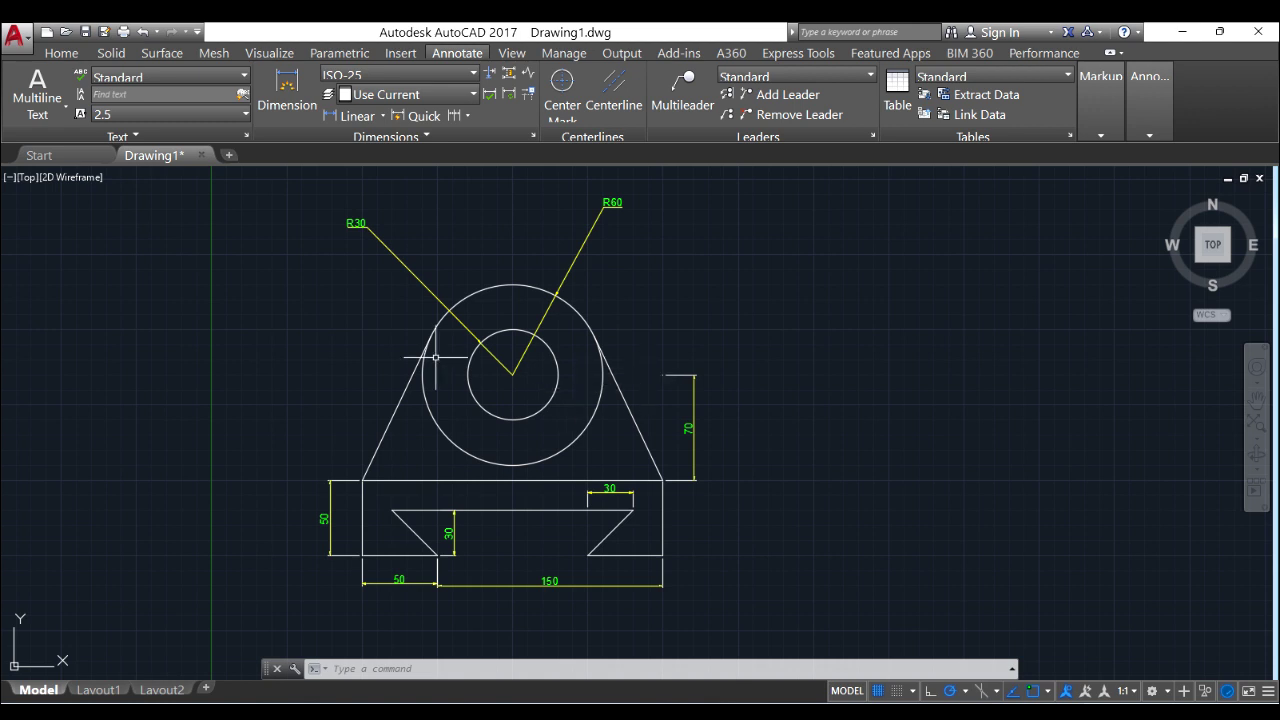
scroll(438, 361, up, 2)
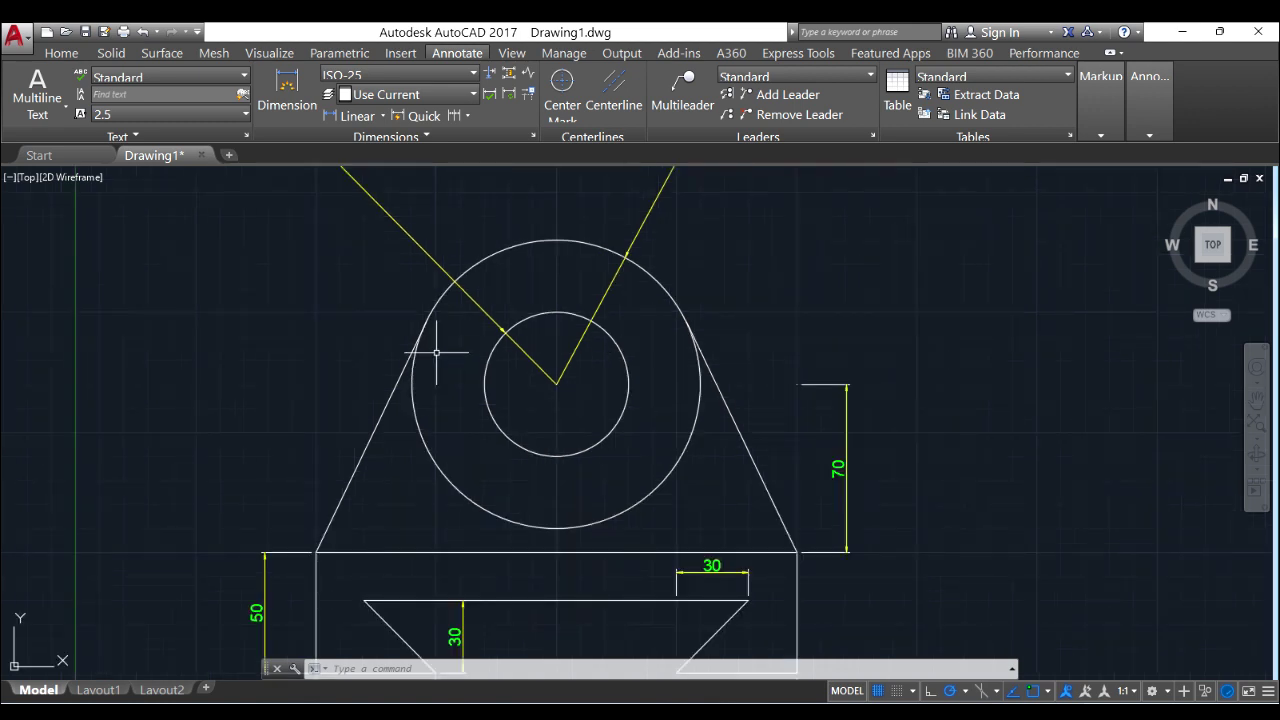